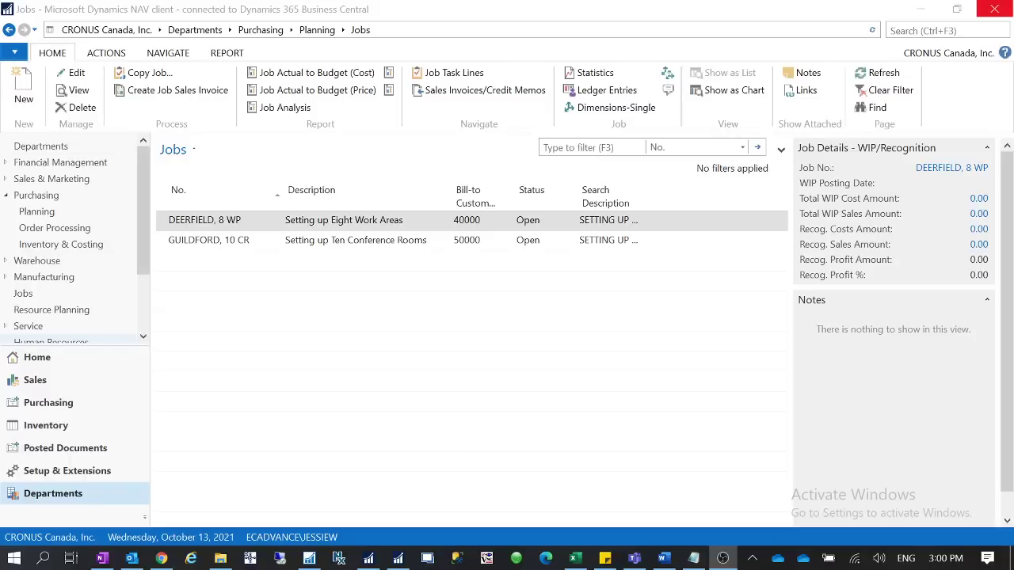
Open the DEERFIELD, 8 WP job card, widen the tasks' Description column and select task 1210.
double_click(238, 222)
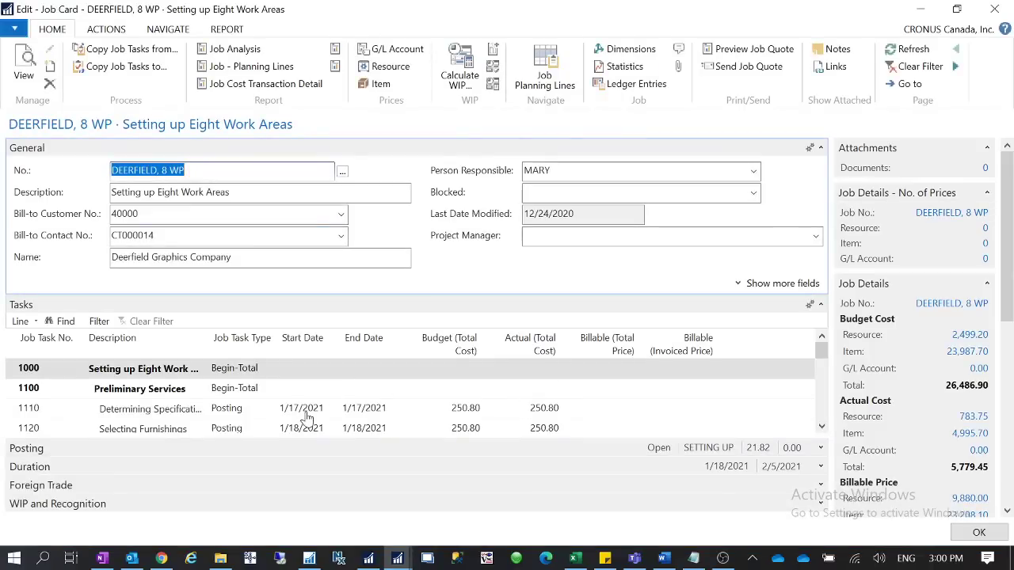
drag(822, 353, 824, 367)
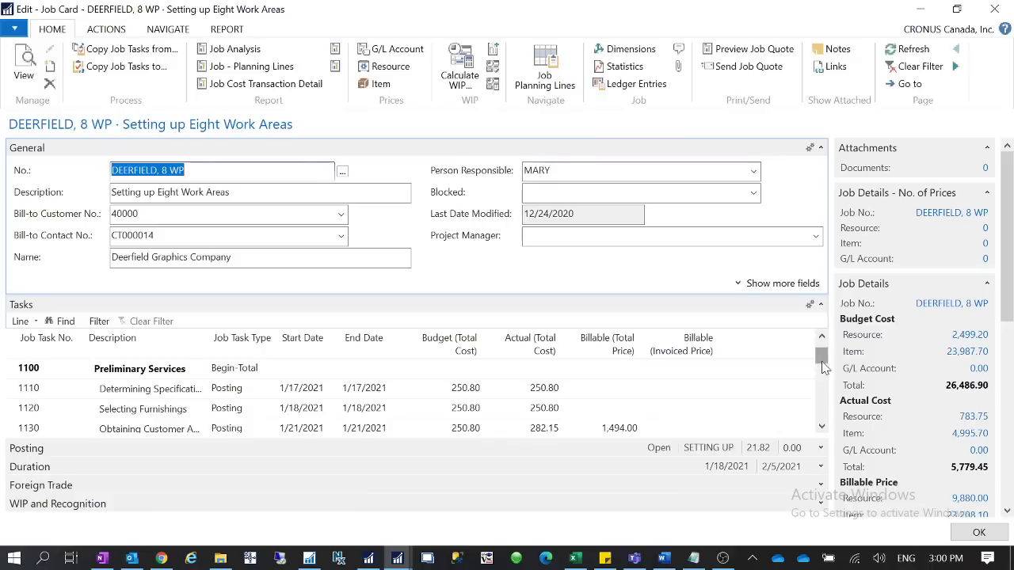
drag(822, 367, 824, 379)
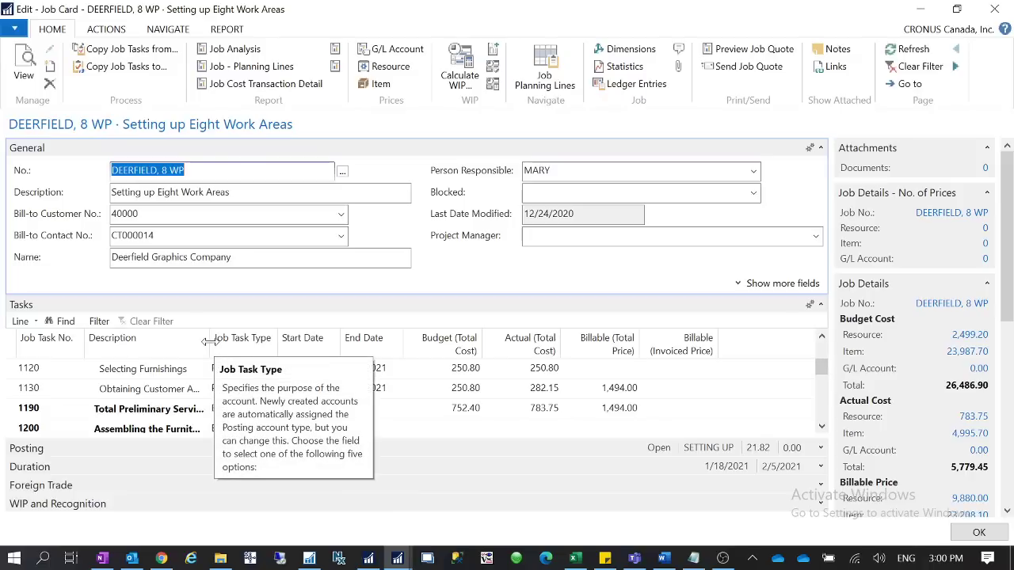
drag(208, 341, 223, 341)
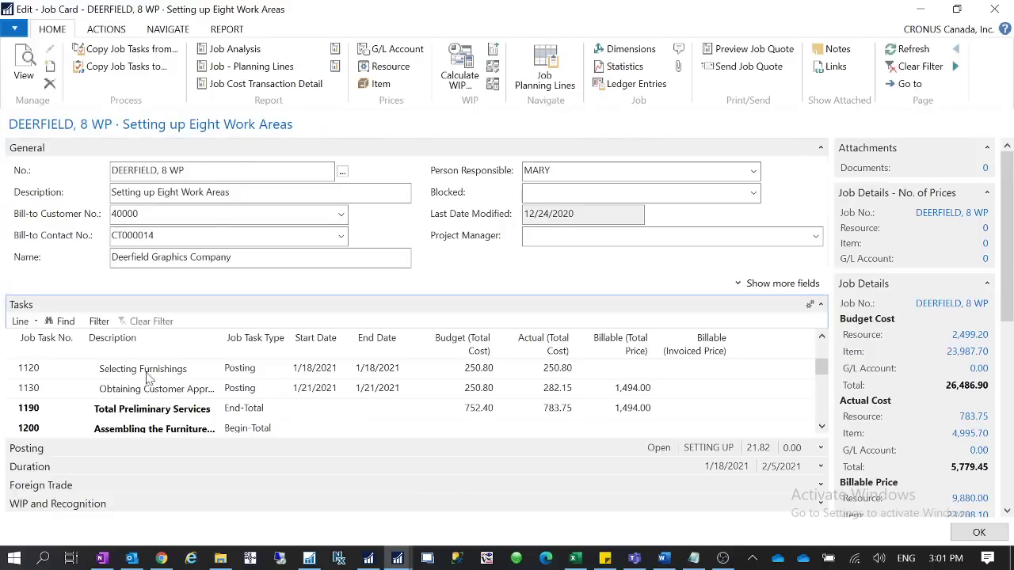
scroll(421, 398, down, 1)
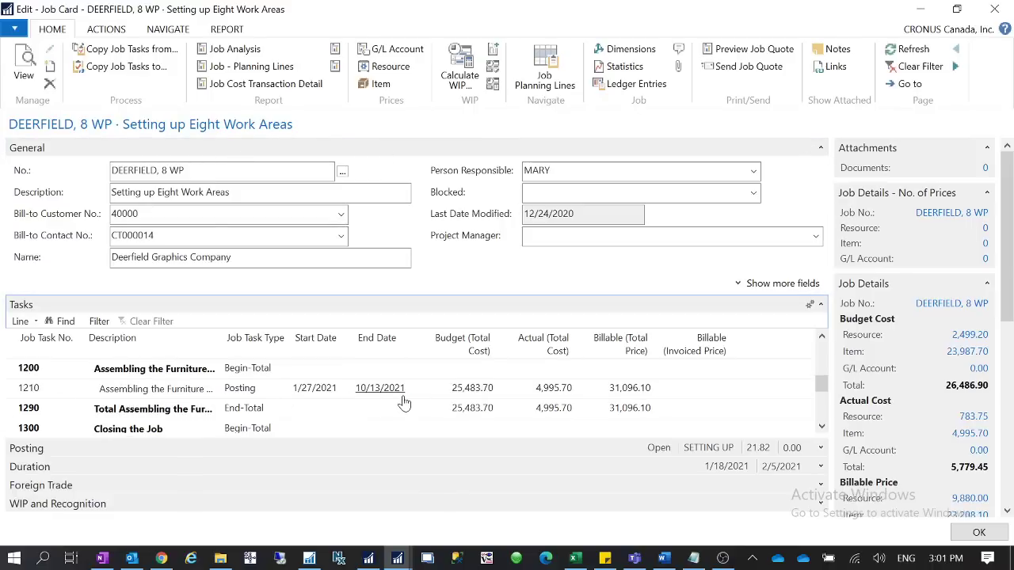
click(18, 395)
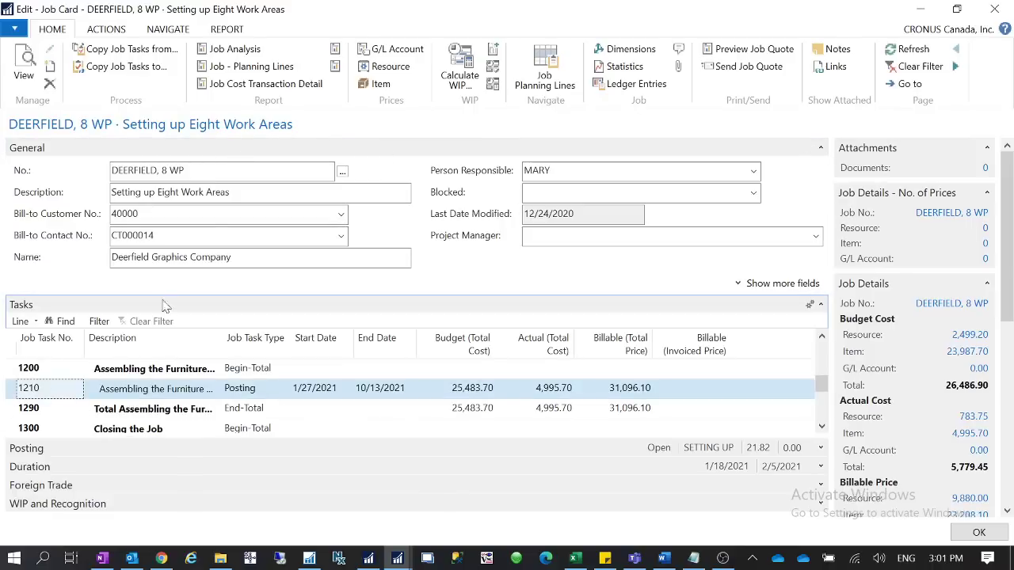
Open the job planning lines for the DEERFIELD, 8 WP job.
click(287, 70)
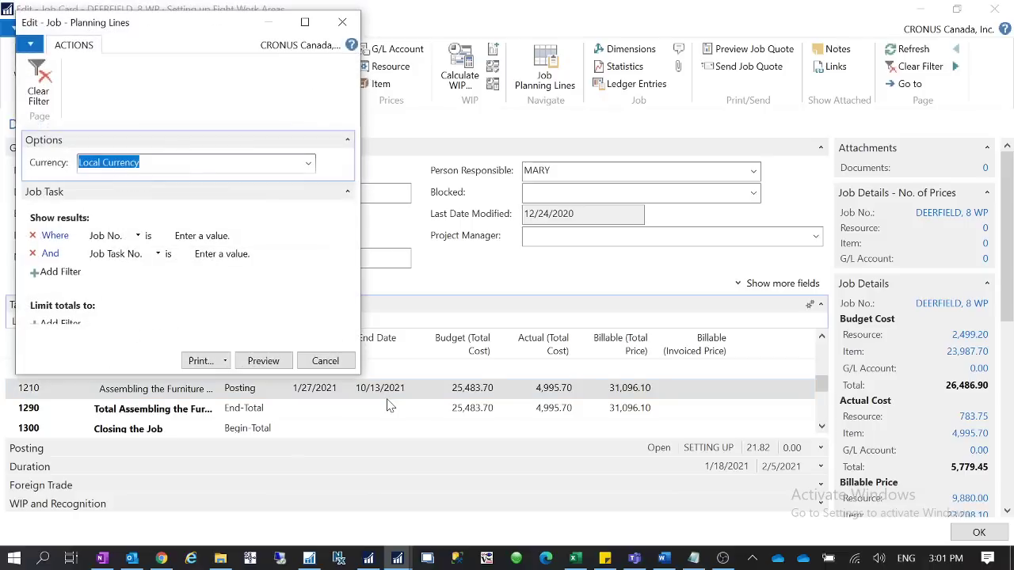
click(325, 360)
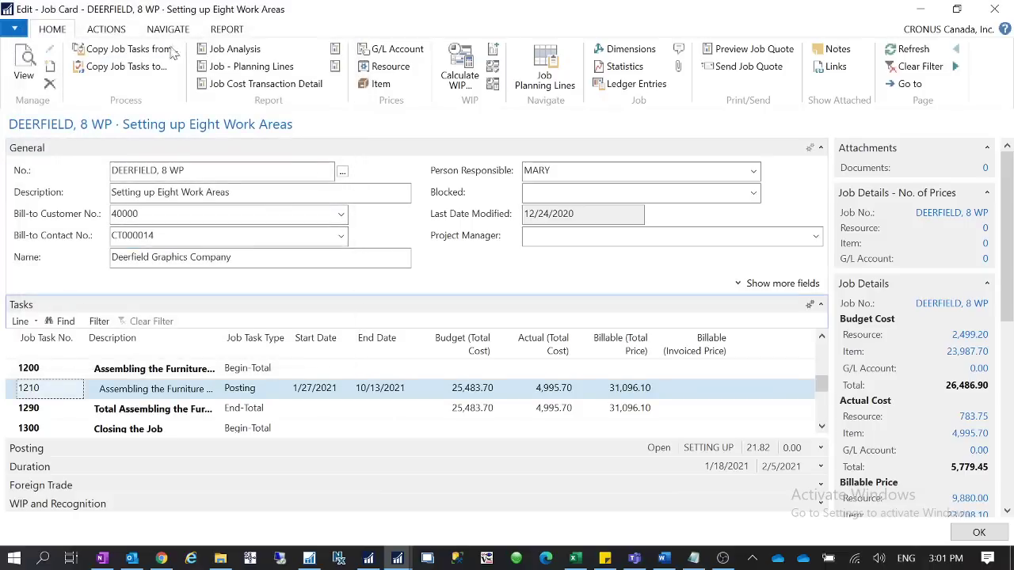
click(536, 76)
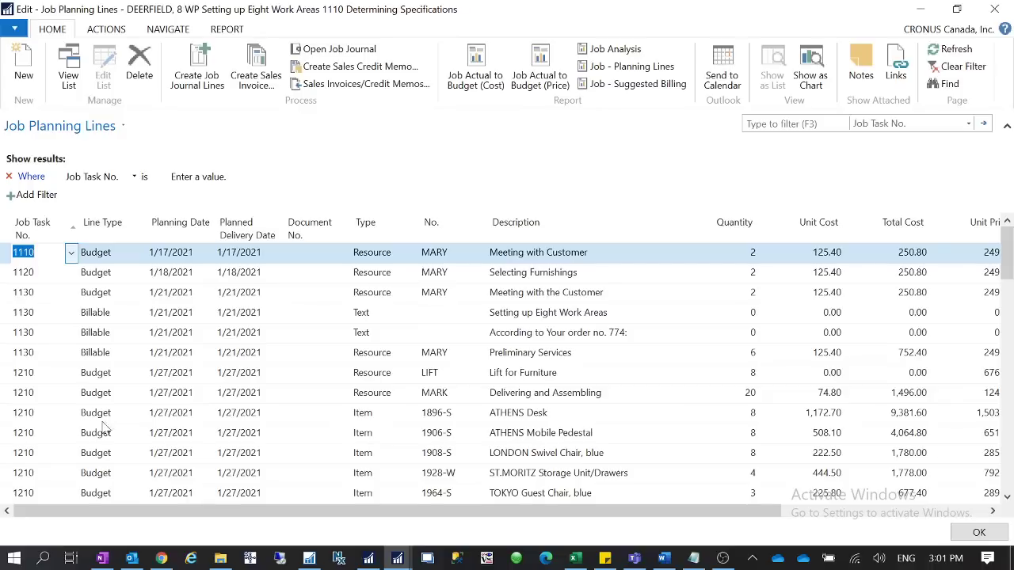
Filter the job planning lines to item 1896-S, using its Budget line under task 1210.
click(26, 420)
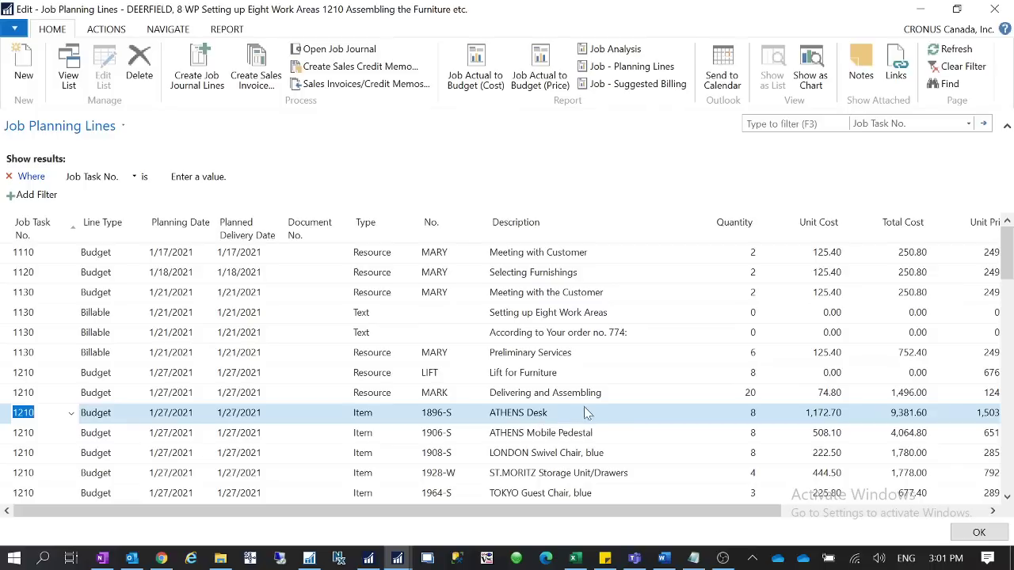
right_click(448, 416)
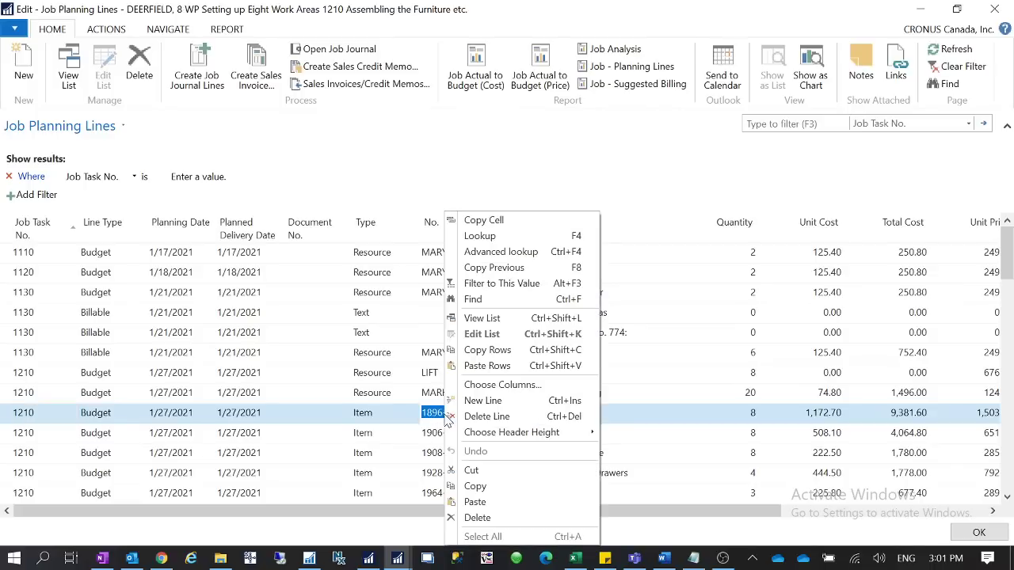
click(525, 285)
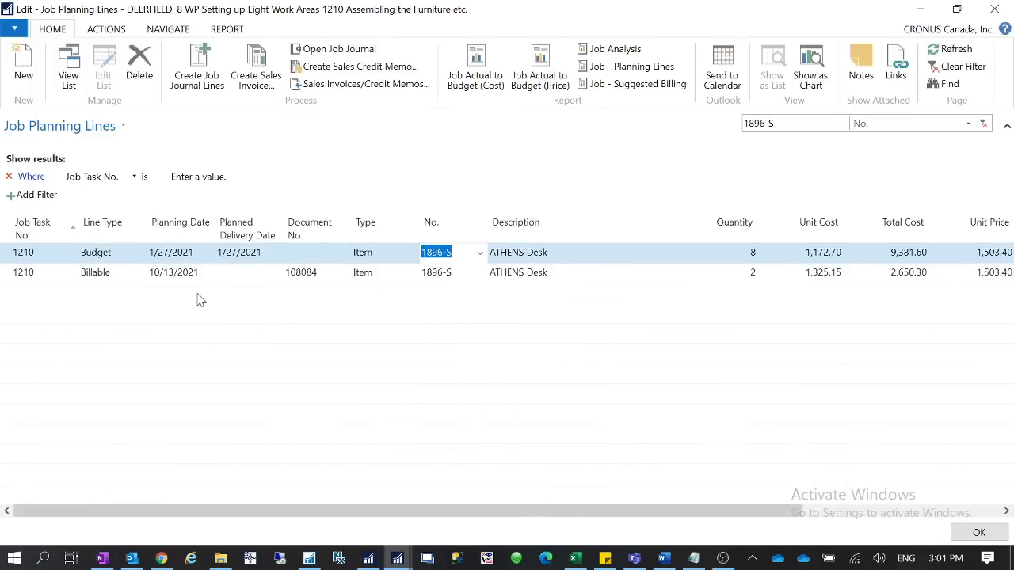
Compare the Budget and Billable lines of the ATHENS Desk, including their prices and line amounts.
click(2, 251)
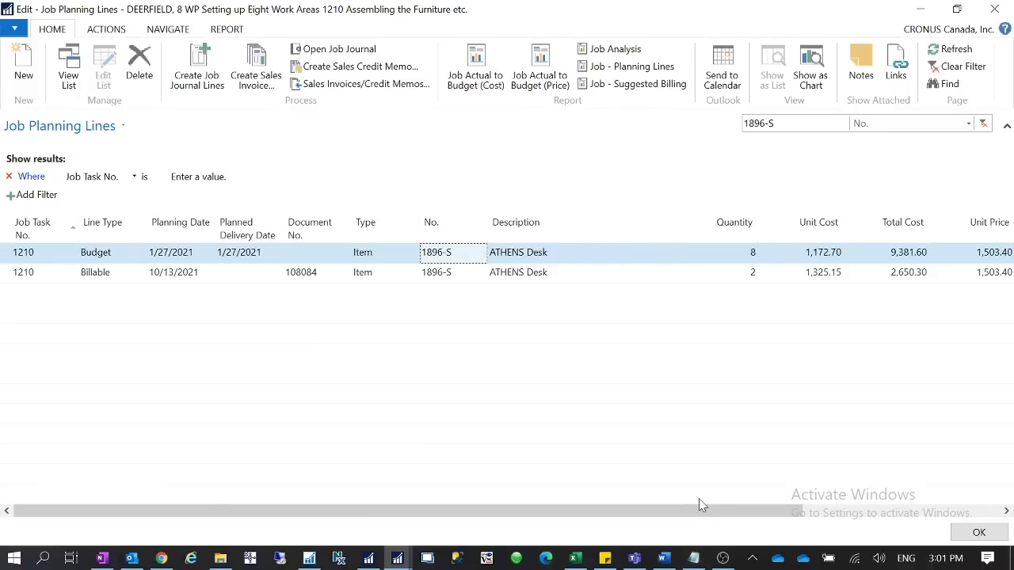
drag(700, 504, 898, 505)
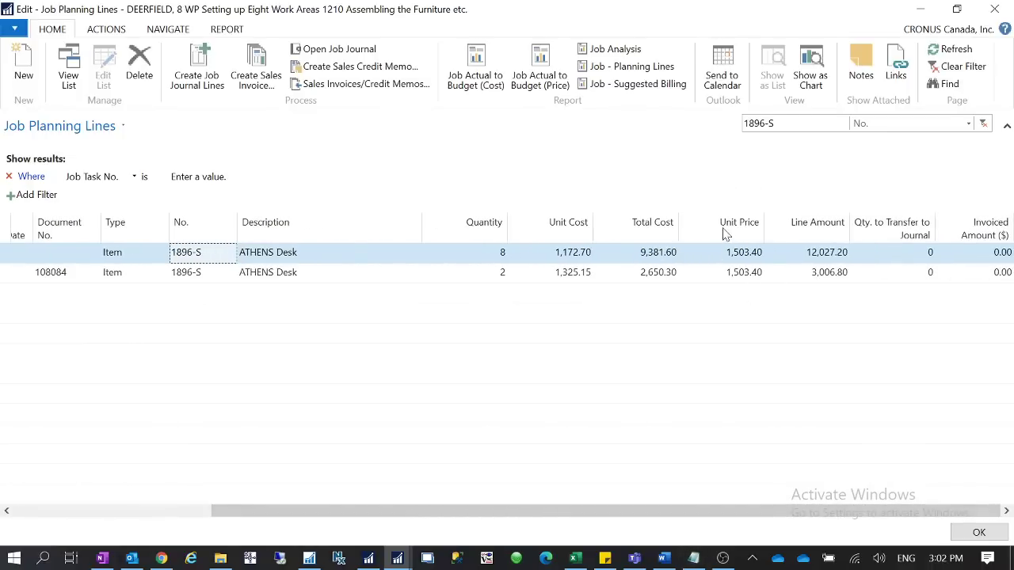
drag(842, 512, 630, 519)
click(84, 273)
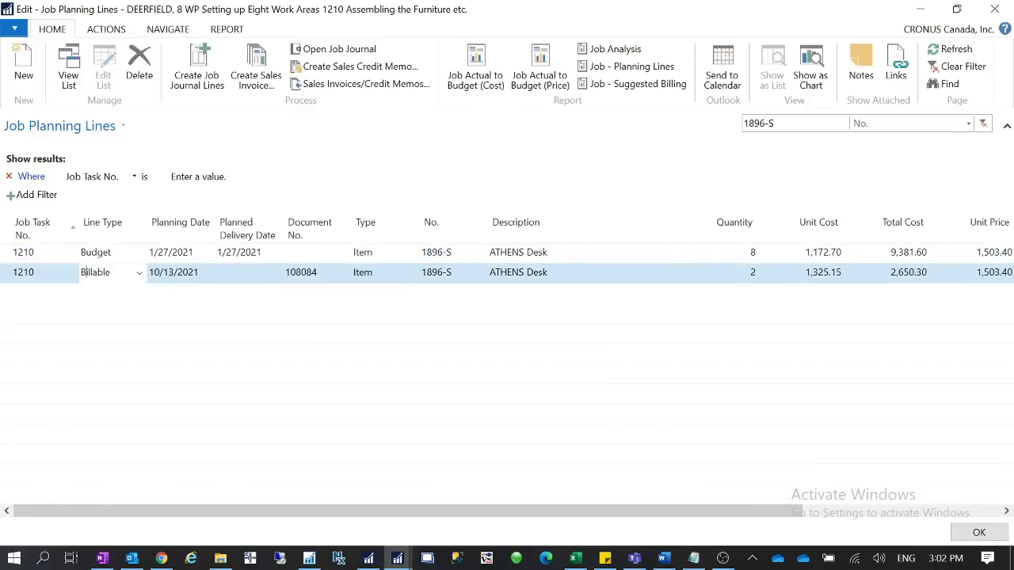
click(112, 252)
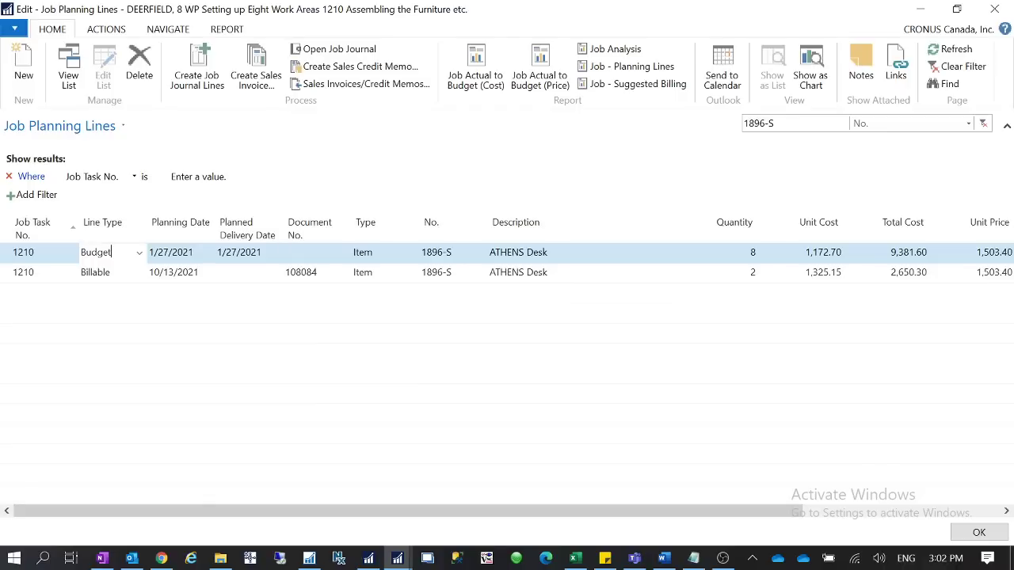
drag(111, 251, 81, 252)
click(133, 275)
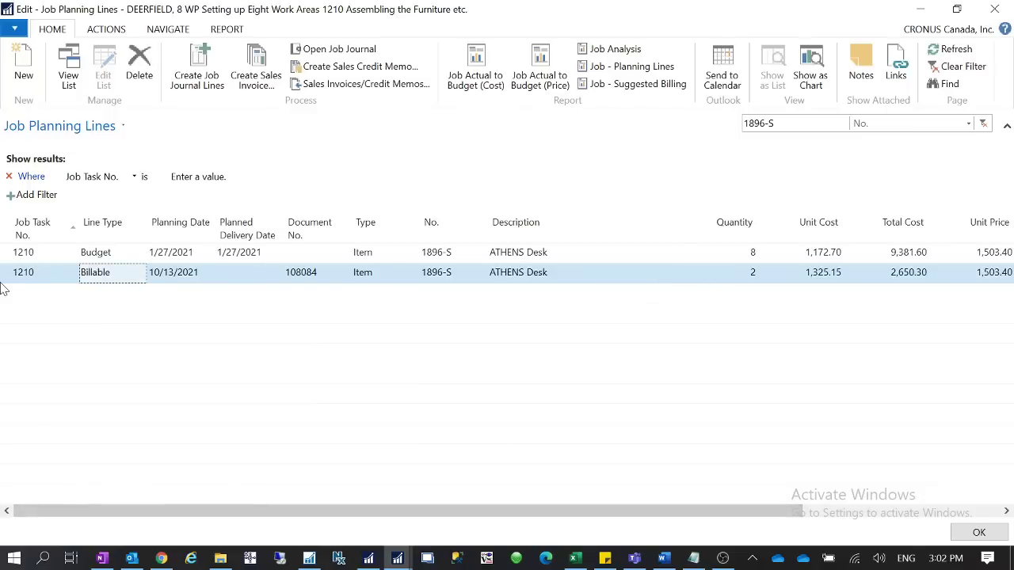
Examine the document number, item number and line type of the Billable ATHENS Desk line.
click(324, 277)
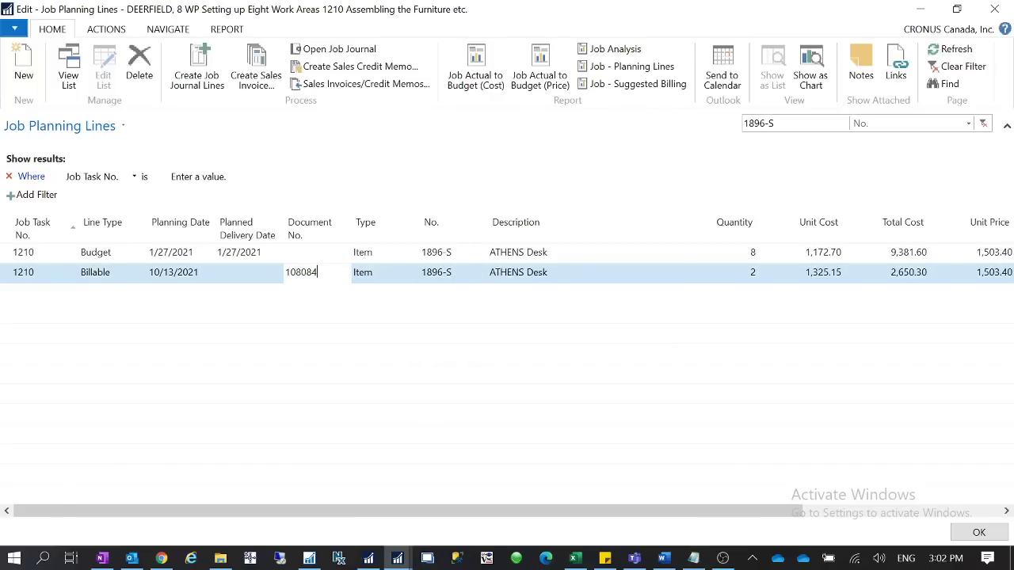
drag(319, 272, 290, 273)
click(464, 273)
key(ctrl+c)
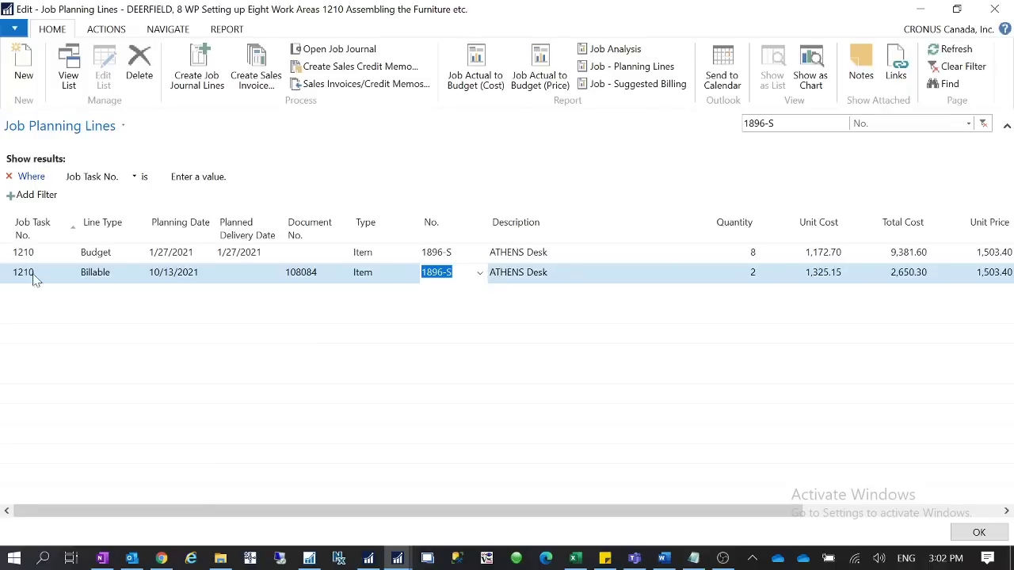
click(331, 277)
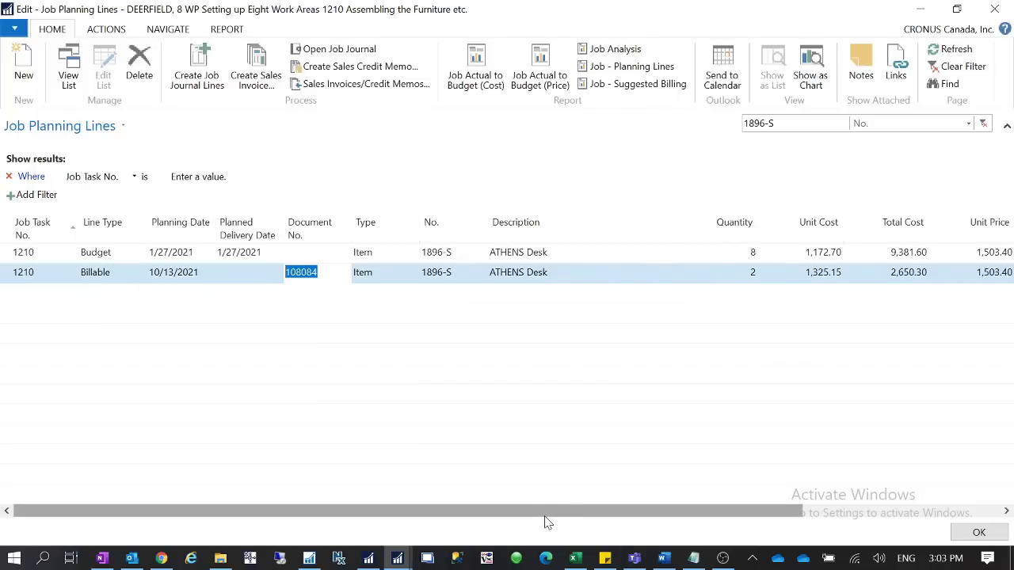
click(105, 278)
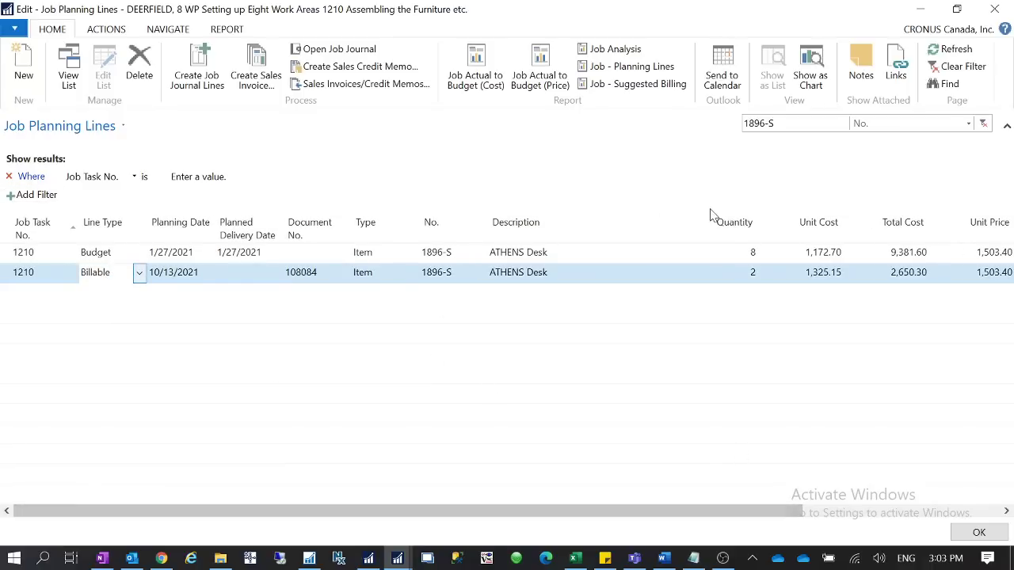
Compare the quantities of the Budget and Billable ATHENS Desk lines and review their transfer and invoiced columns.
click(751, 251)
click(747, 273)
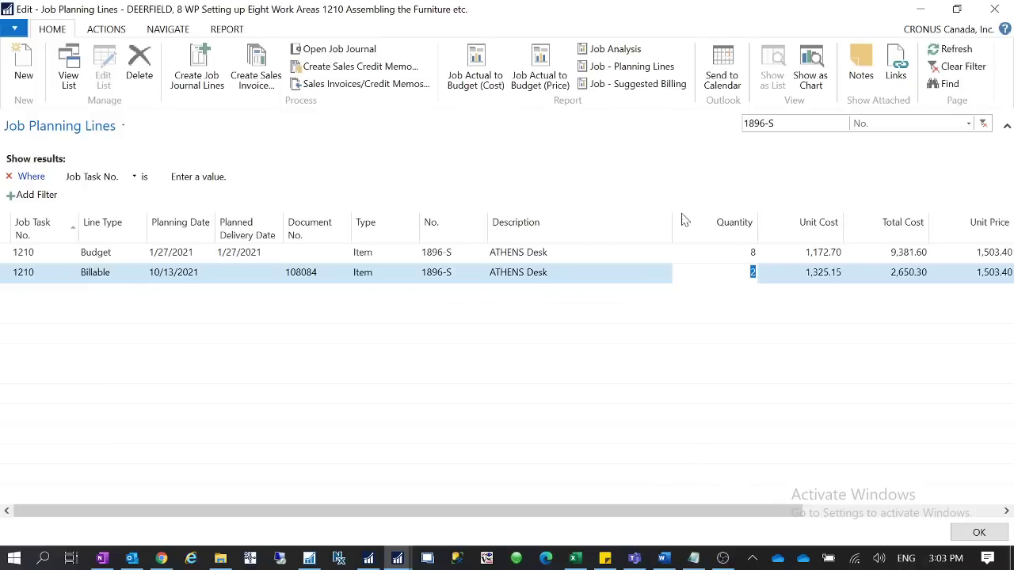
mouse_move(685, 220)
drag(735, 512, 959, 484)
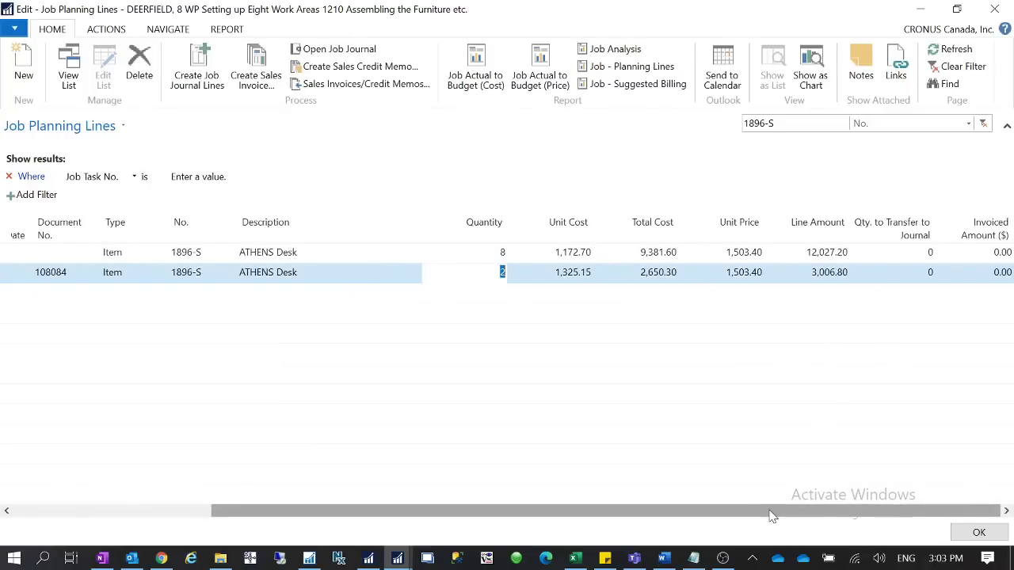
drag(773, 515, 271, 470)
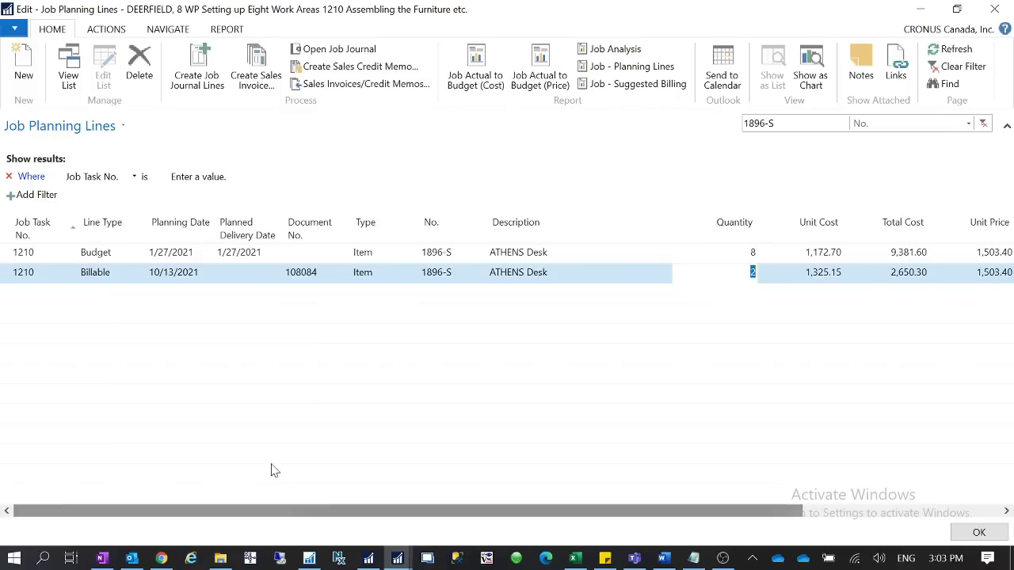
click(113, 253)
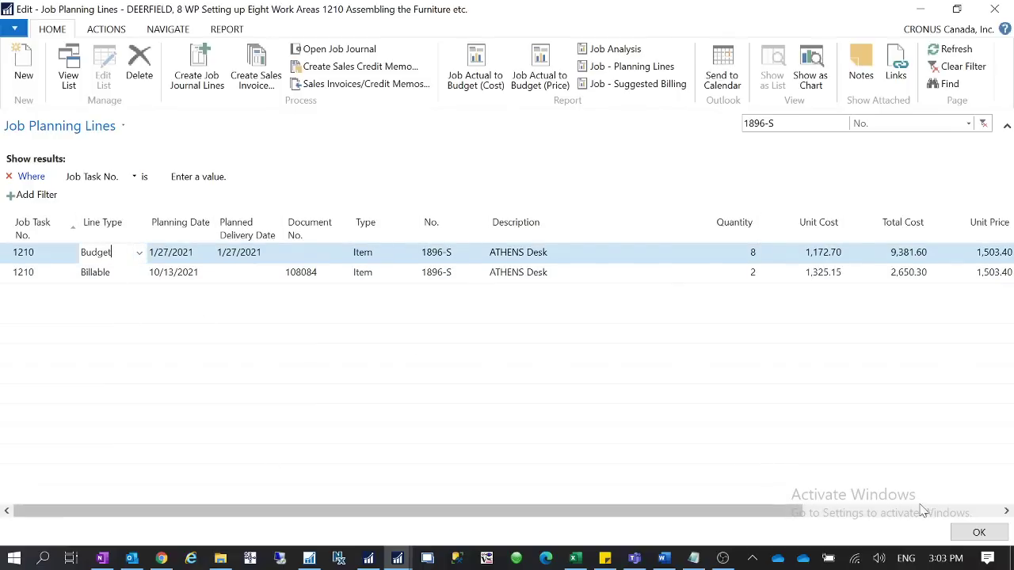
Leave the job's planning lines and card, and open the Purchase Orders list with its date filter cleared.
click(978, 531)
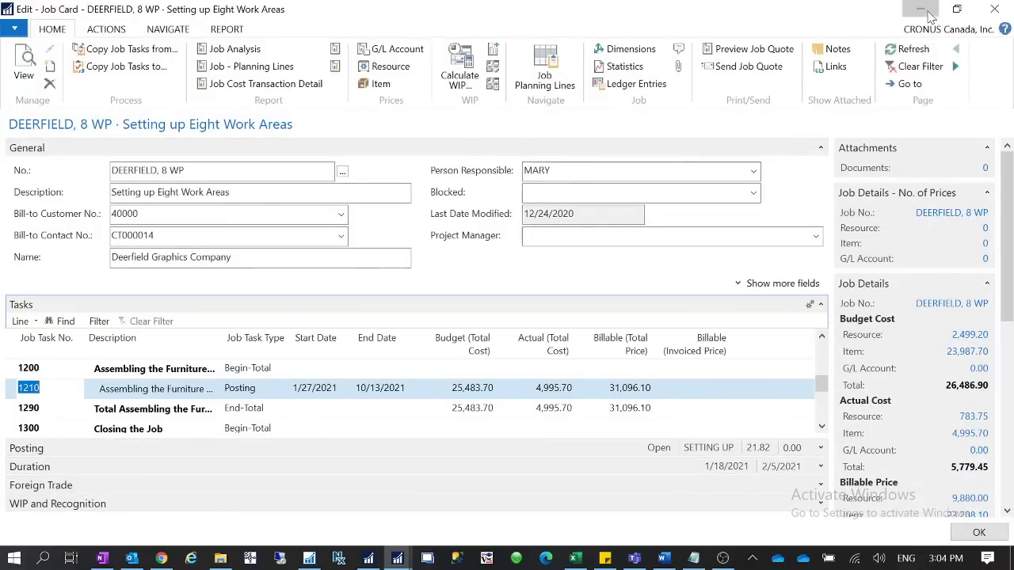
click(921, 10)
click(935, 31)
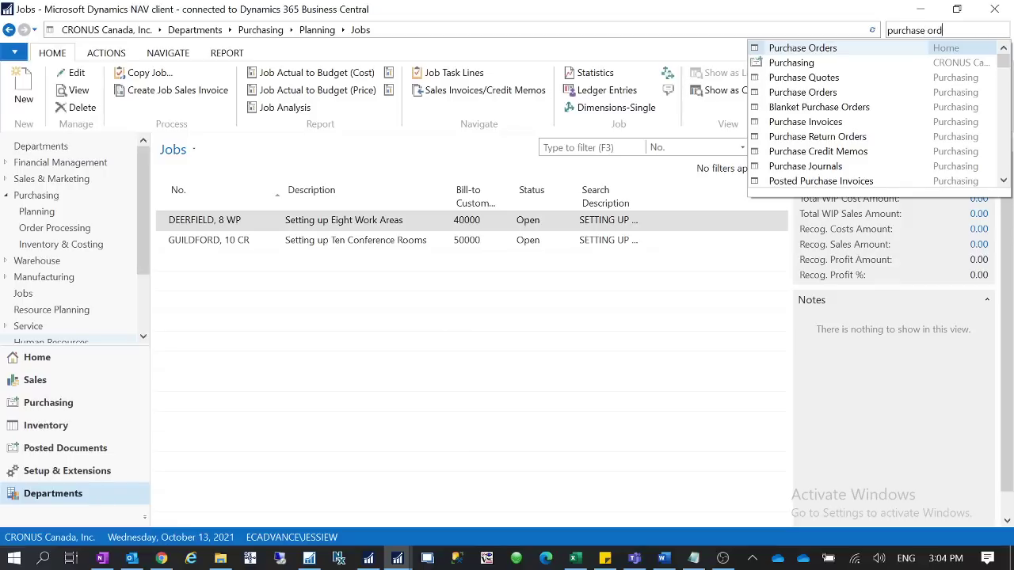
key(Return)
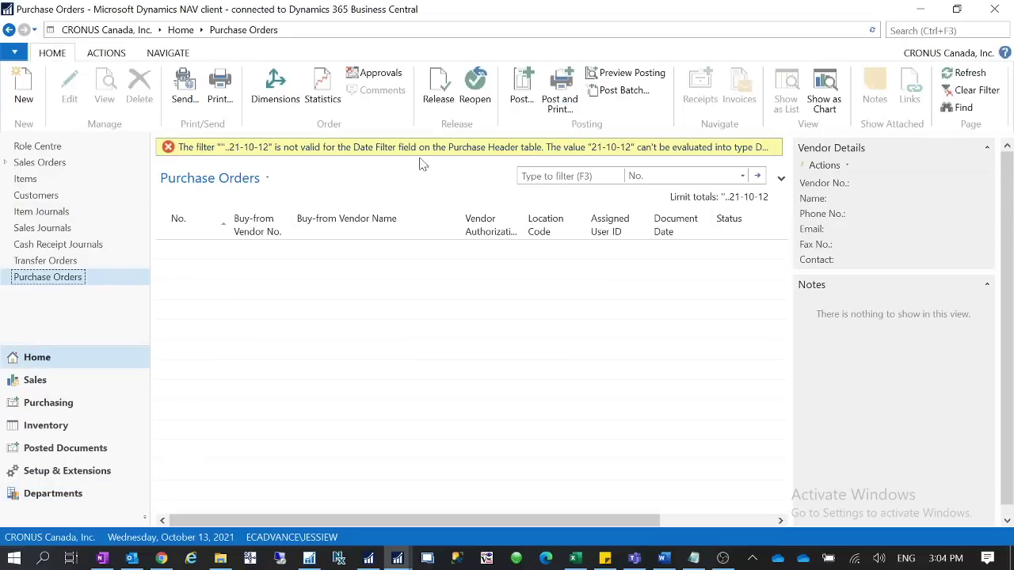
click(267, 178)
click(238, 244)
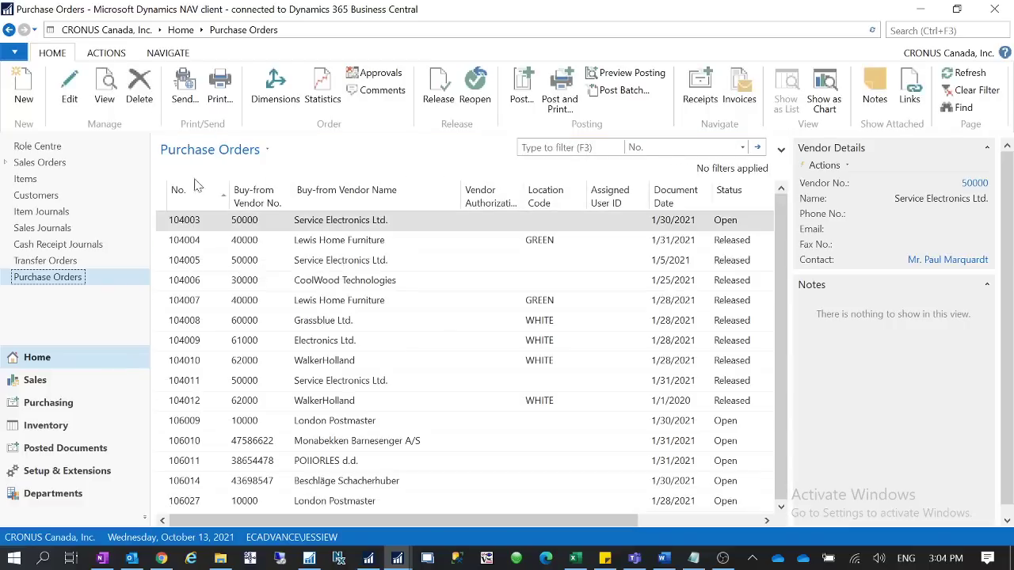
Create a purchase order for vendor London Postmaster with the vendor invoice number TestJobTask.
key(ctrl+n)
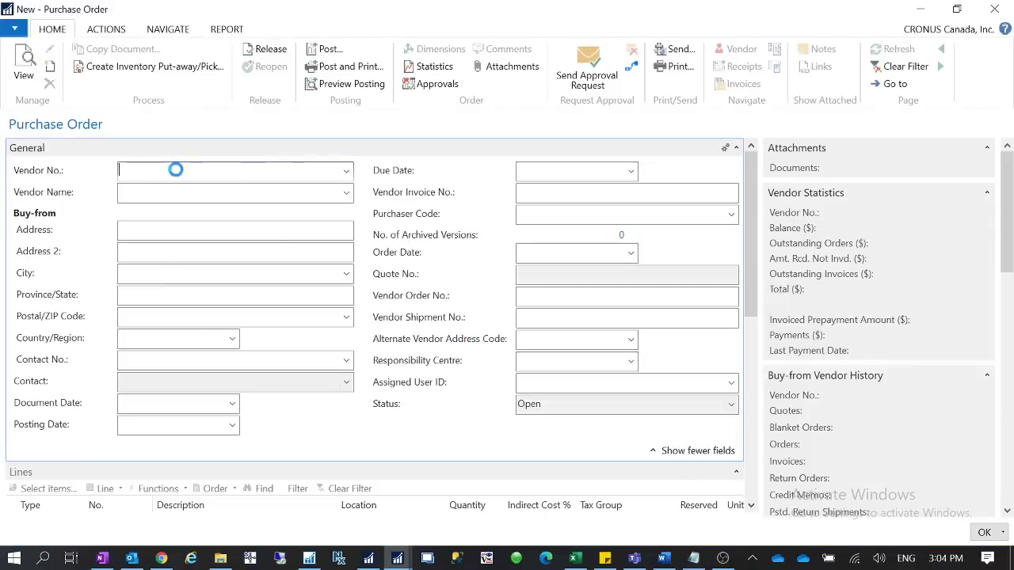
text(10000)
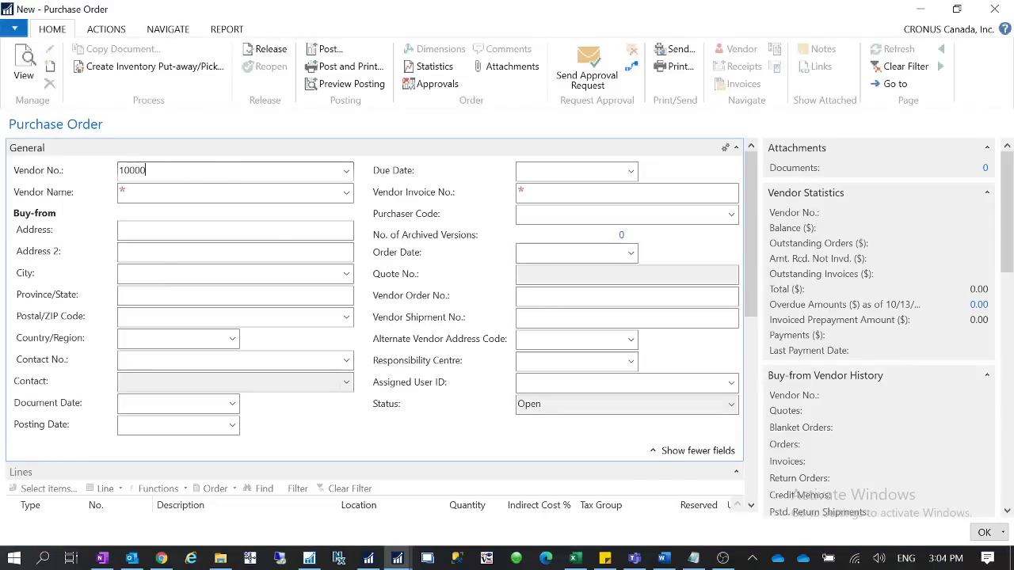
key(Tab)
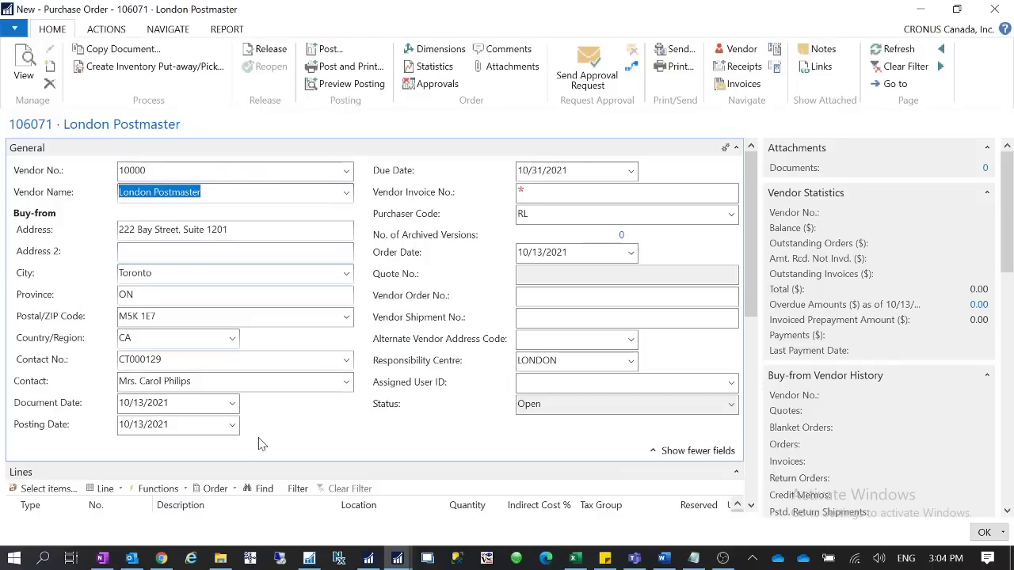
click(625, 193)
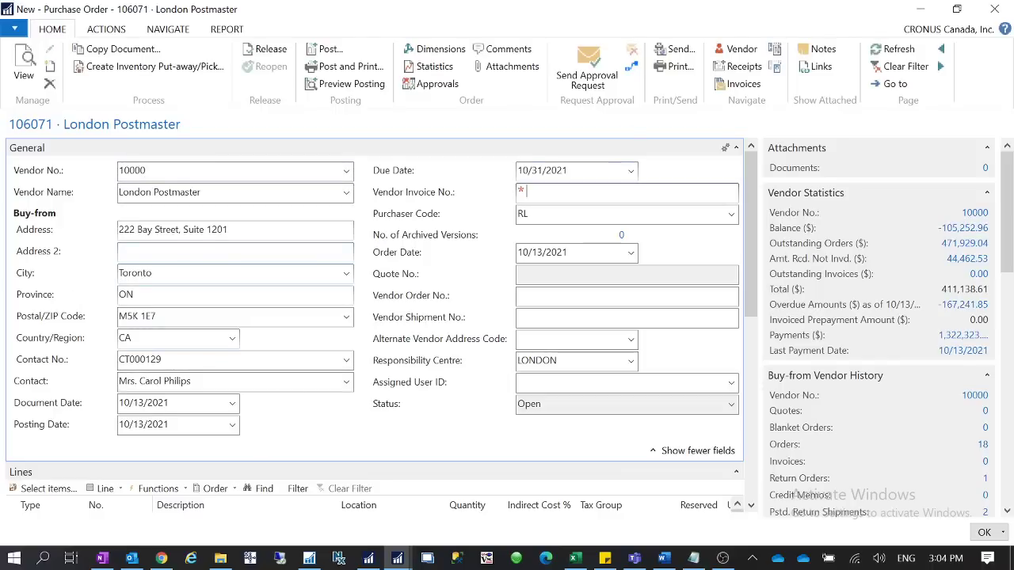
text(TestJobTask)
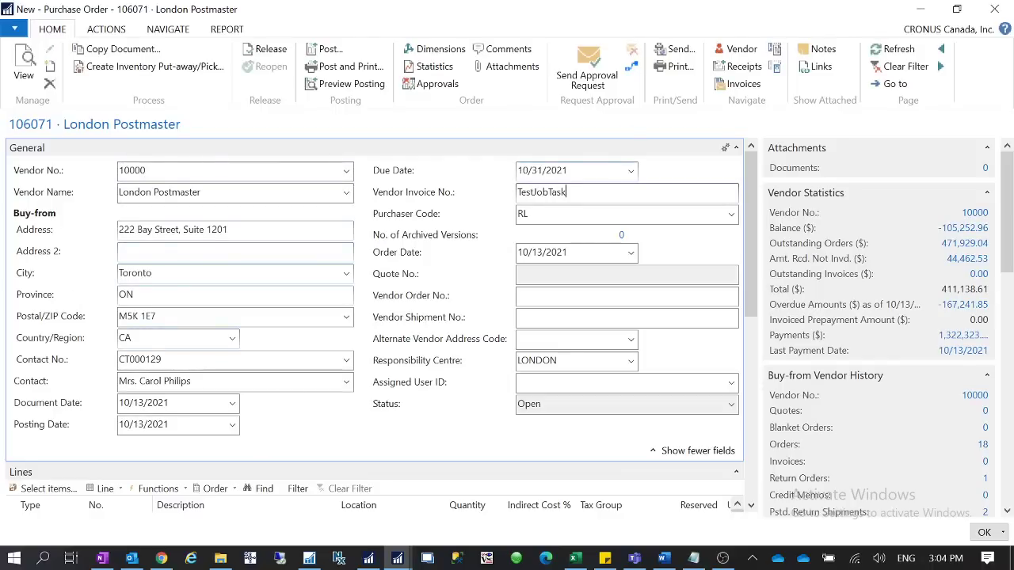
key(Tab)
scroll(285, 465, down, 1)
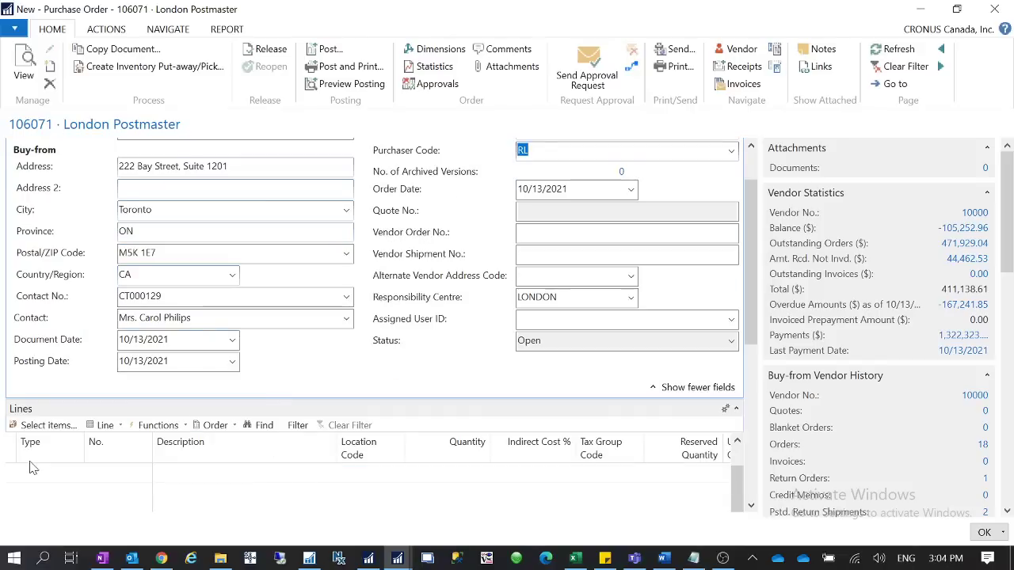
Add an Item line for item number 1896-S to the purchase order.
click(33, 468)
text(item)
key(Tab)
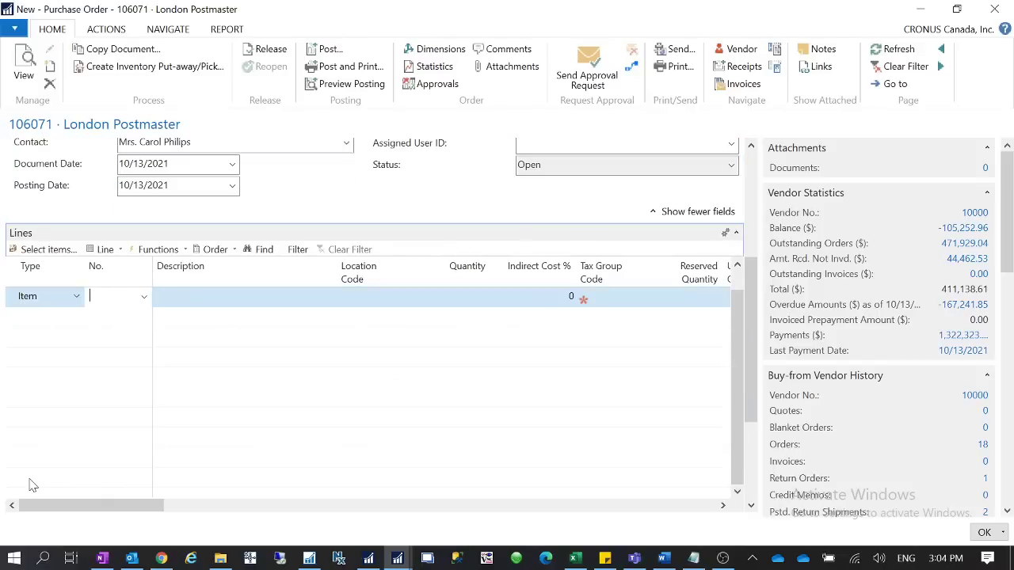
click(694, 559)
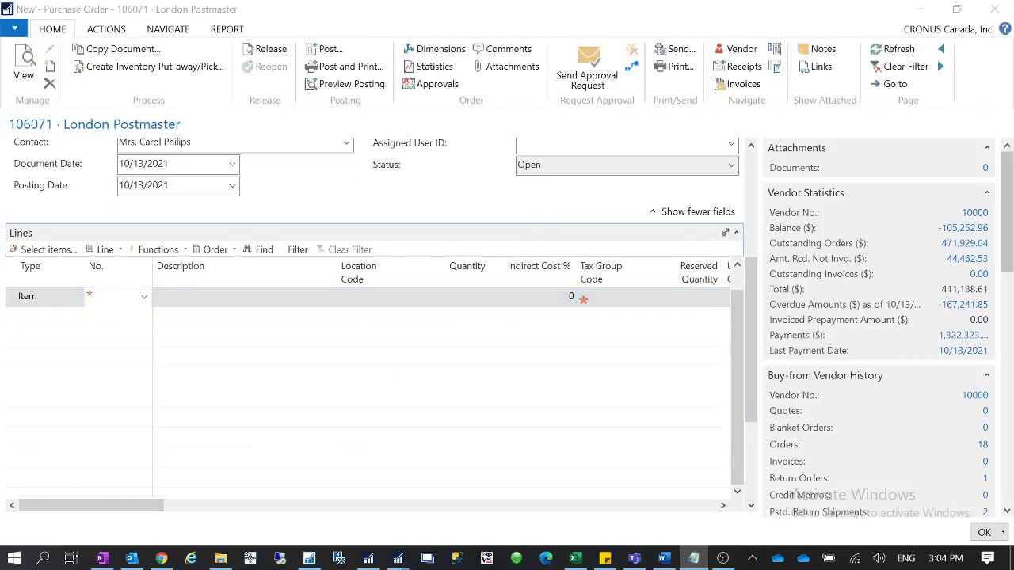
click(90, 304)
key(ctrl+v)
key(Tab)
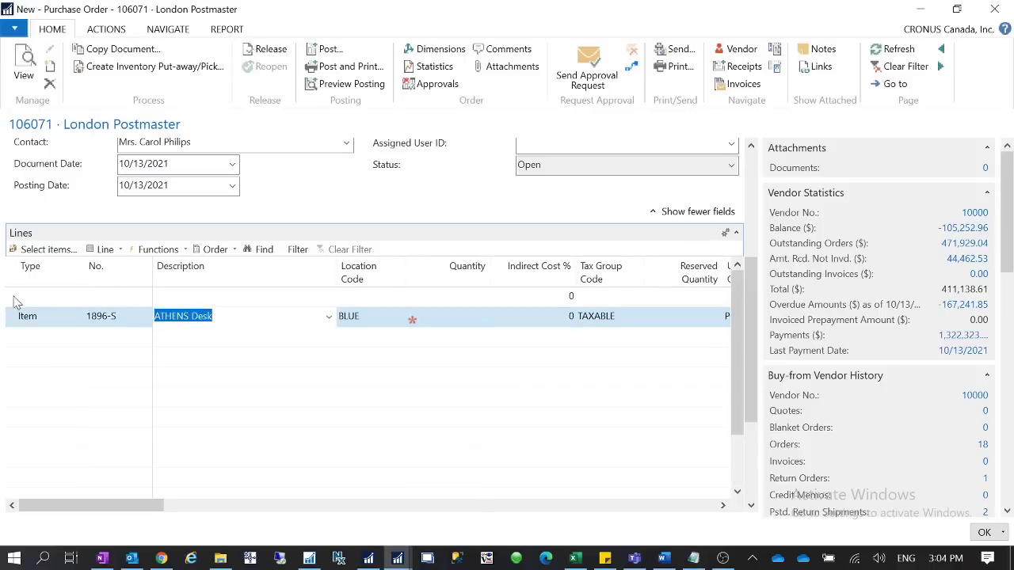
Delete the blank line above the ATHENS Desk line.
click(18, 296)
right_click(16, 300)
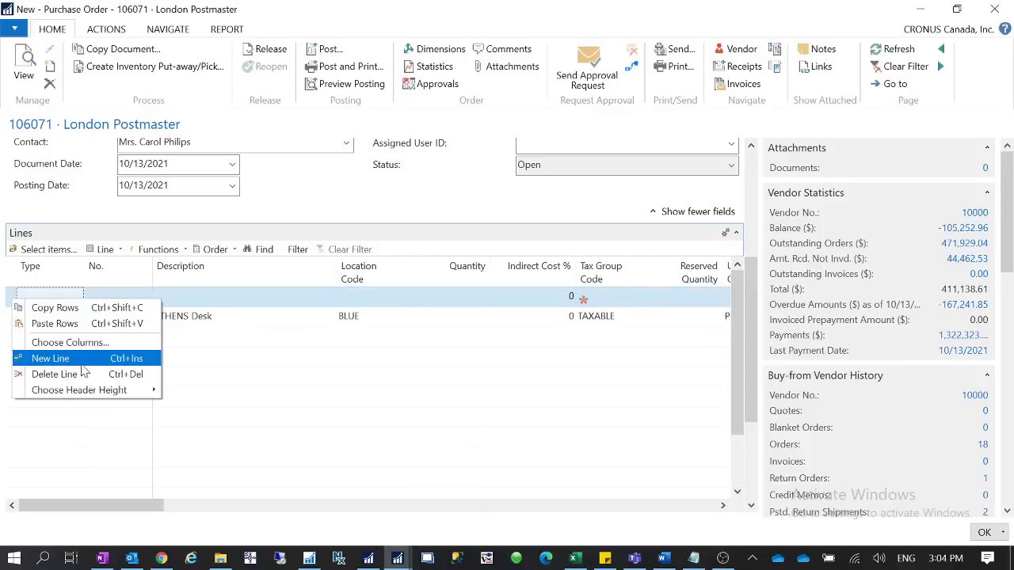
click(84, 376)
Set the quantity of the ATHENS Desk line to 6.
click(467, 294)
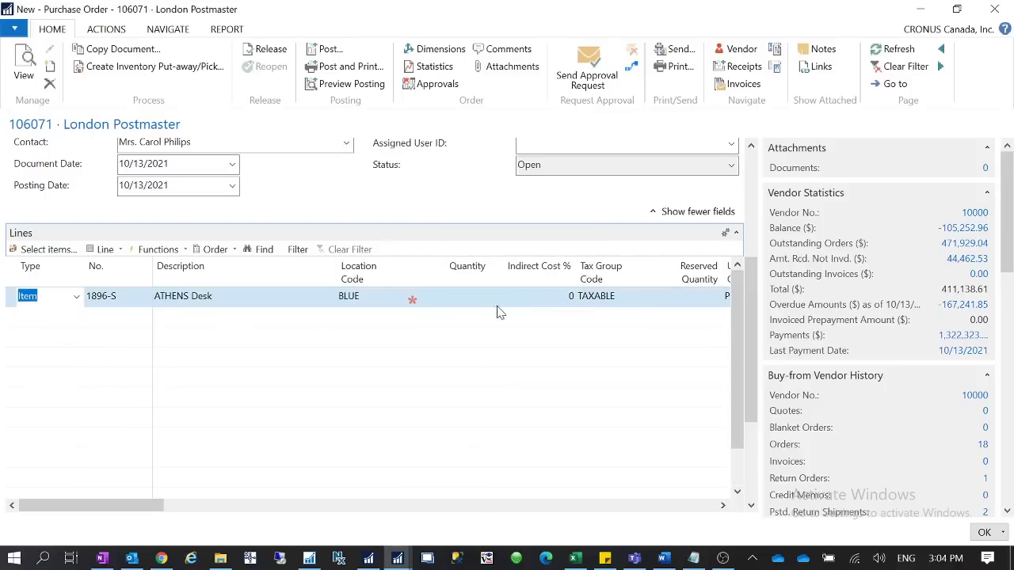
click(488, 295)
text(6)
key(Tab)
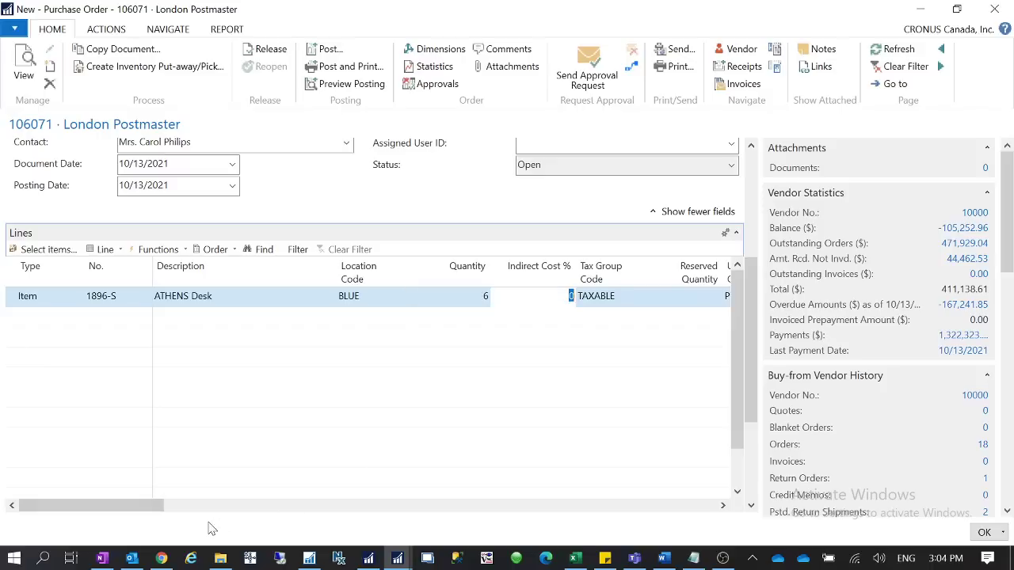
Bring the job columns of the order lines into view and check which columns can be shown, without changing the layout.
drag(149, 507, 705, 514)
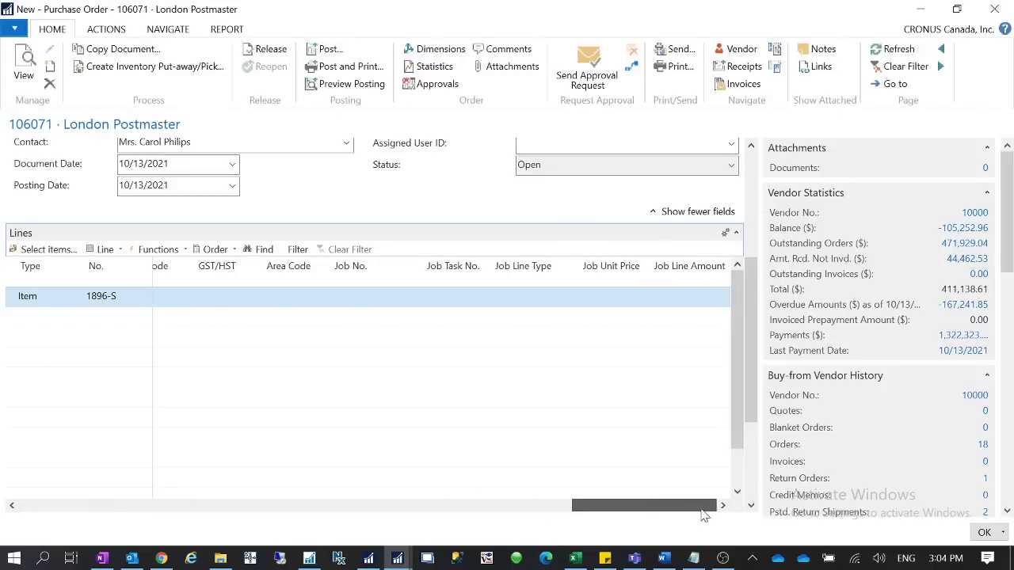
right_click(388, 281)
click(428, 335)
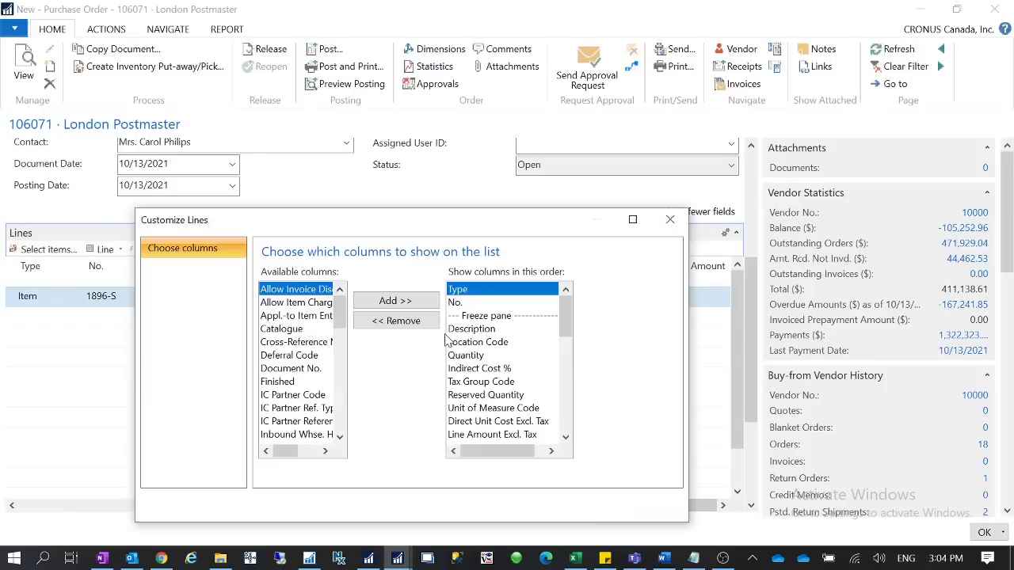
click(670, 219)
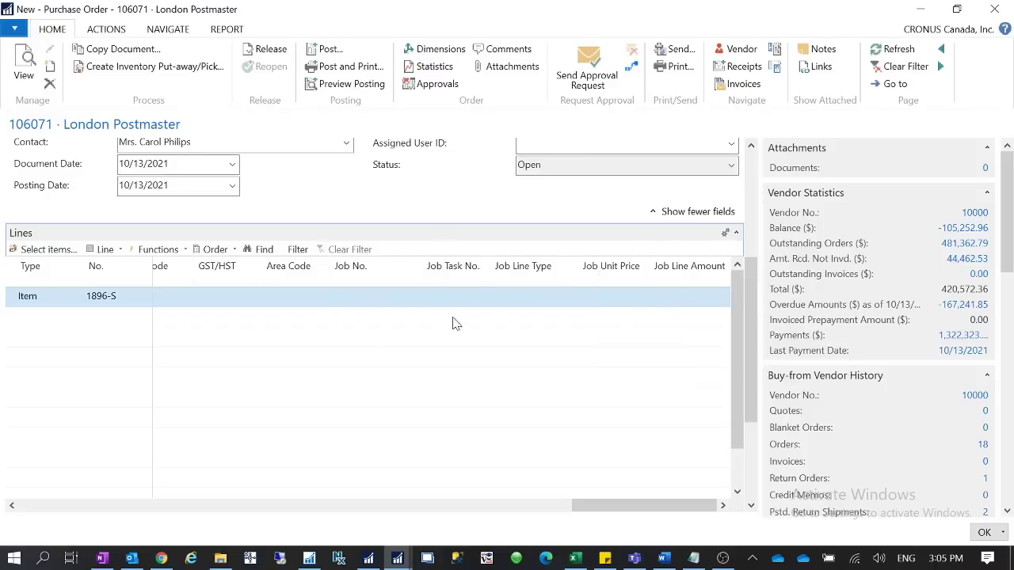
Set the job number of the 1896-S purchase line to DEERFIELD, 8 WP.
click(370, 297)
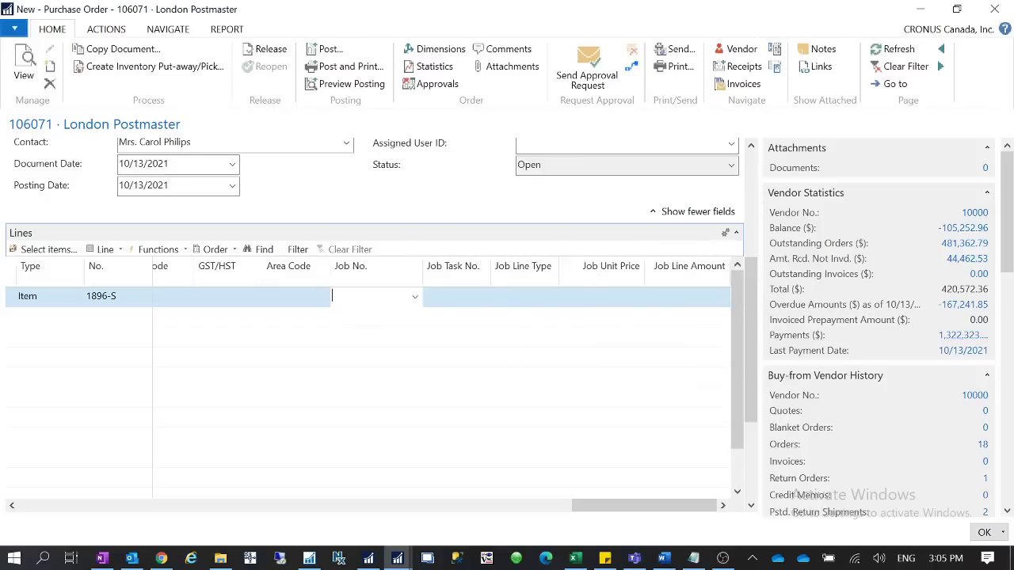
key(alt+Tab)
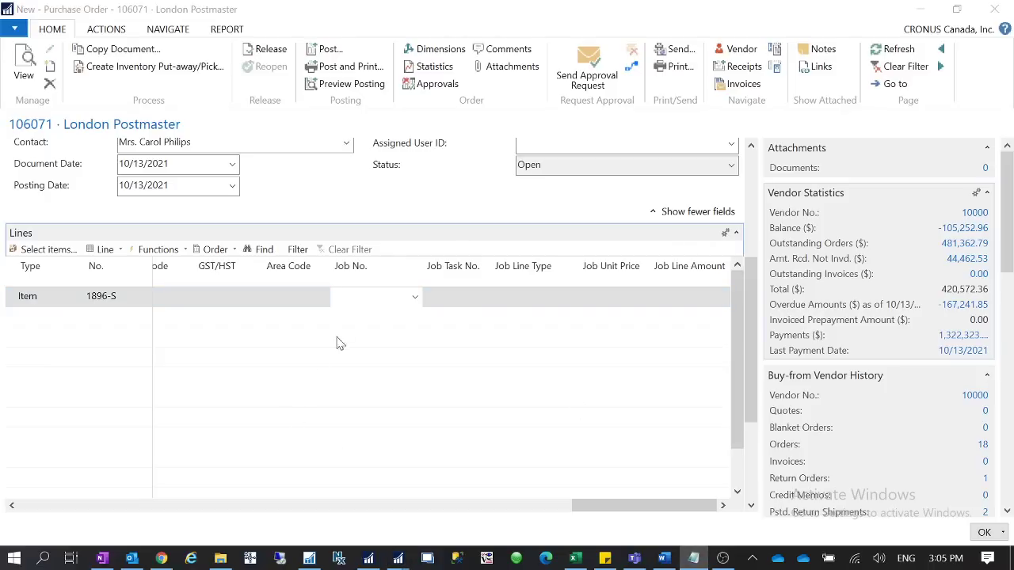
key(alt+Tab)
text(DEERFIELD, 8 WP)
key(Tab)
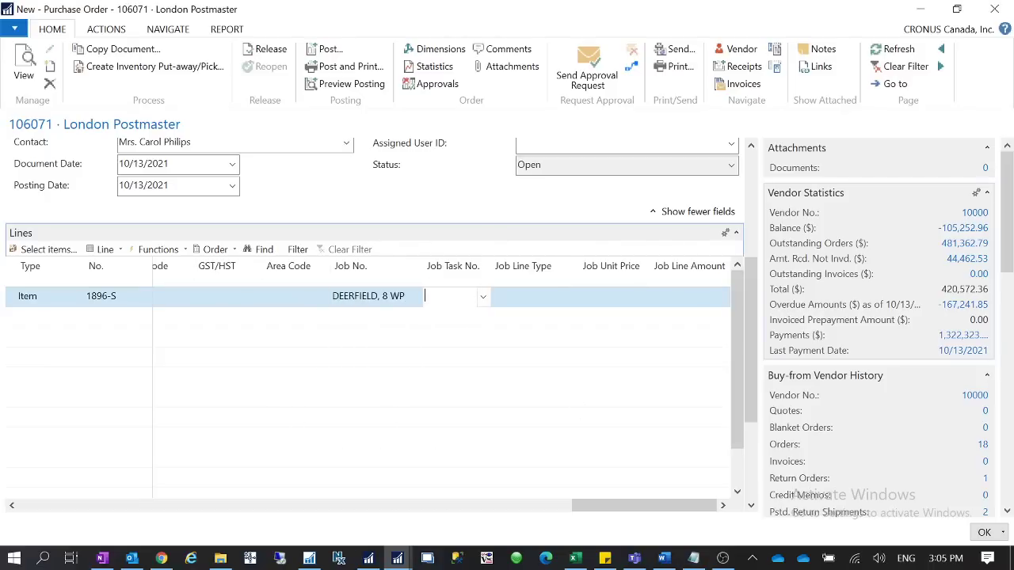
Assign job task number 1210 and the job line type Billable to the 1896-S purchase line.
key(alt+Tab)
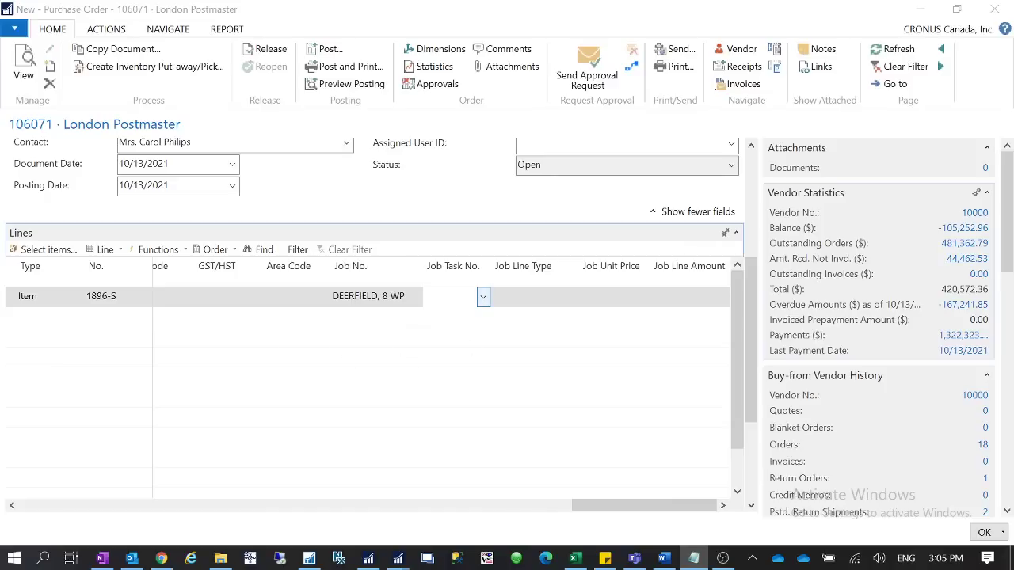
key(alt+Tab)
text(1210)
key(Tab)
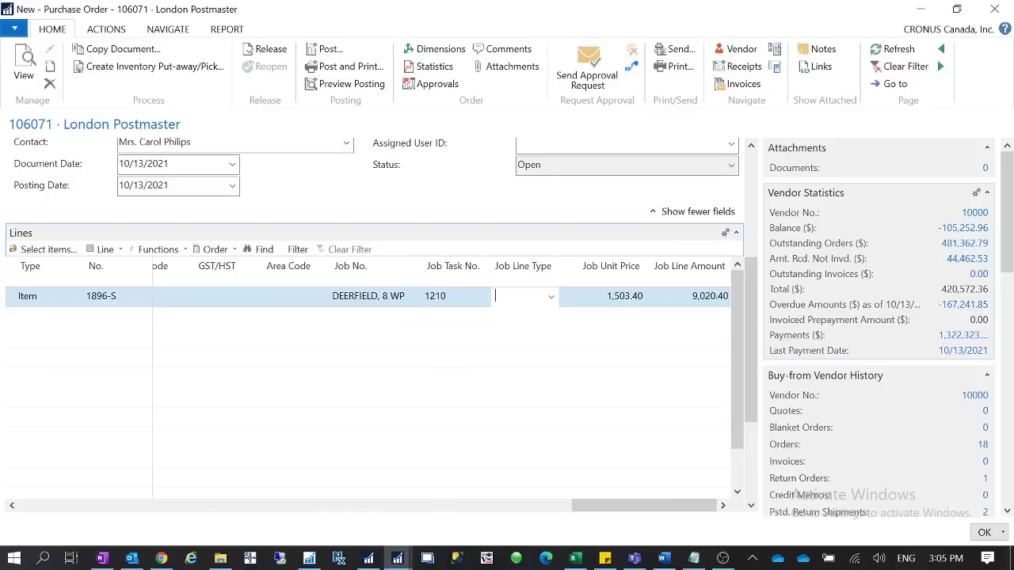
click(552, 297)
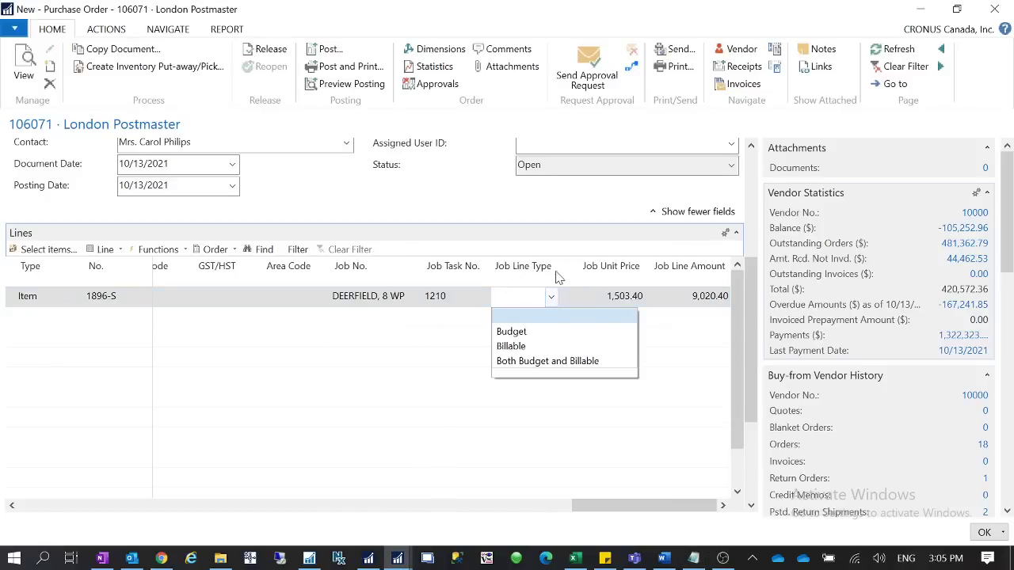
click(515, 351)
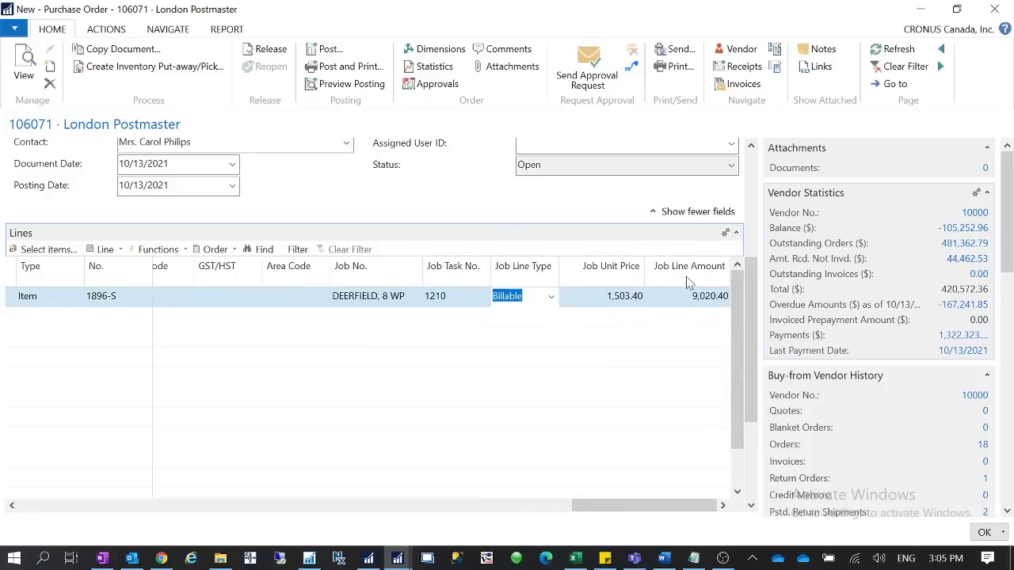
Select the purchase line's direct unit cost and switch to the DEERFIELD, 8 WP job card.
drag(633, 513, 220, 493)
click(284, 298)
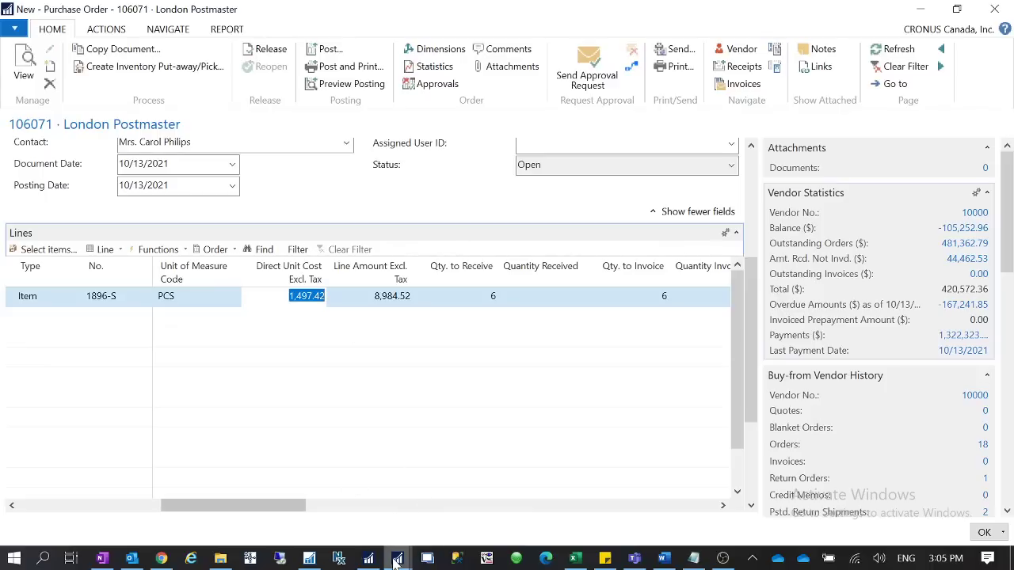
click(368, 558)
click(400, 559)
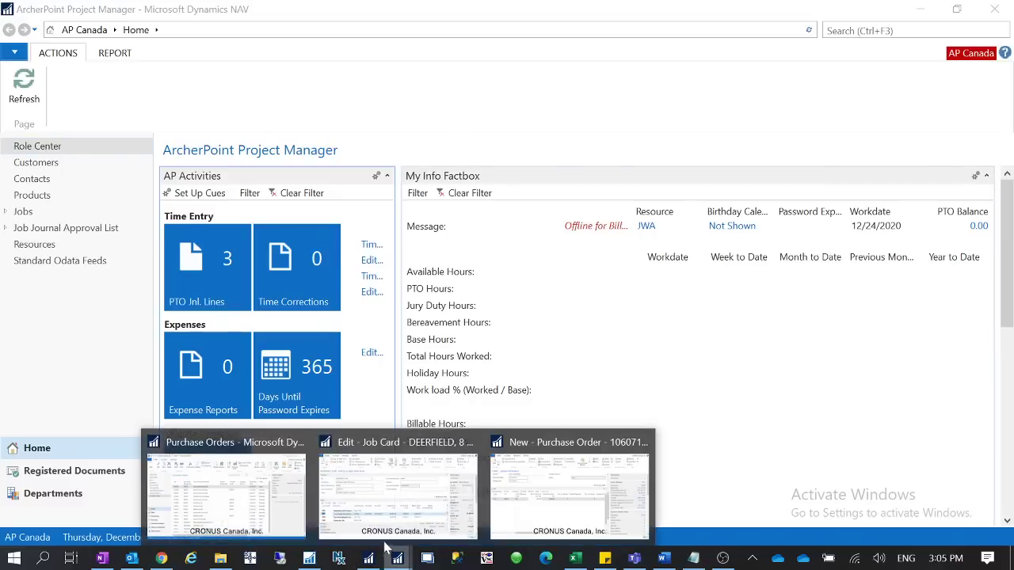
click(366, 467)
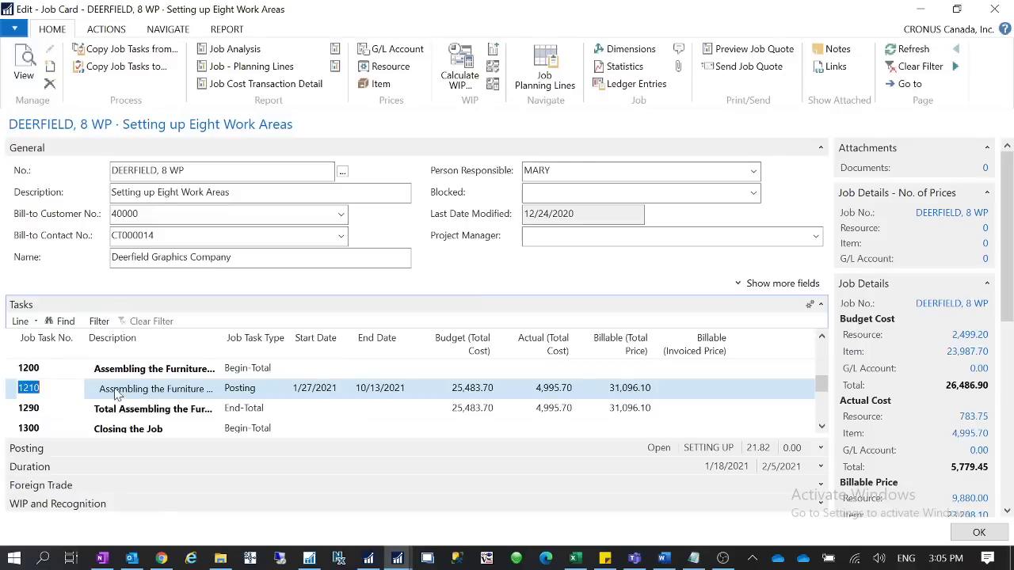
Open the job's planning lines and filter them to item 1896-S.
click(241, 67)
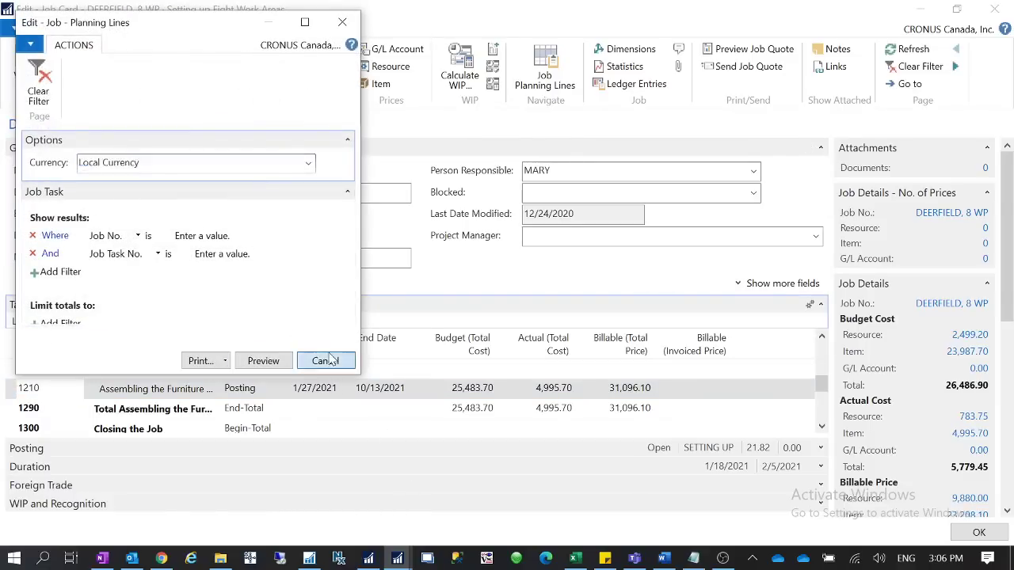
click(325, 362)
click(527, 50)
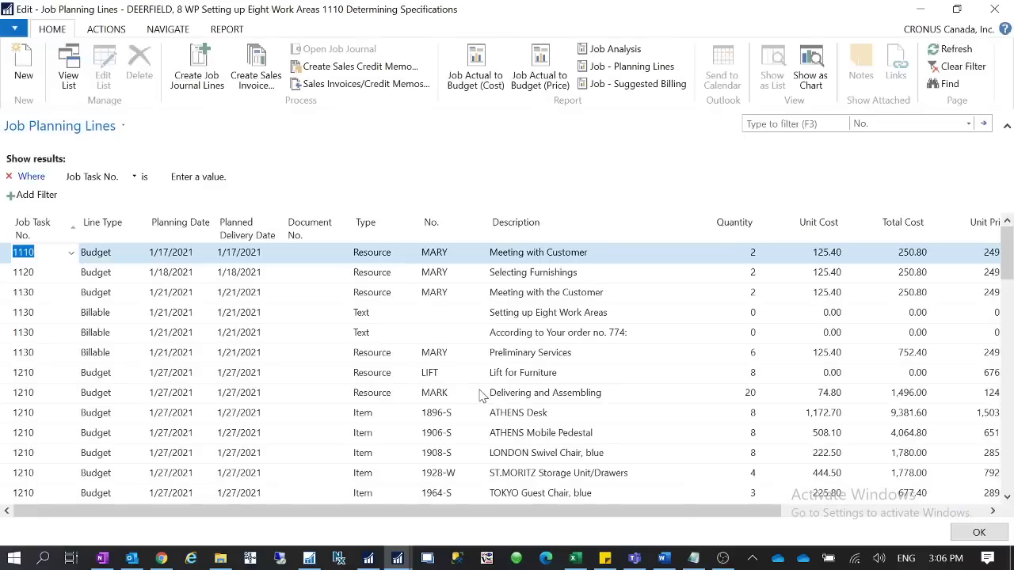
scroll(537, 428, down, 5)
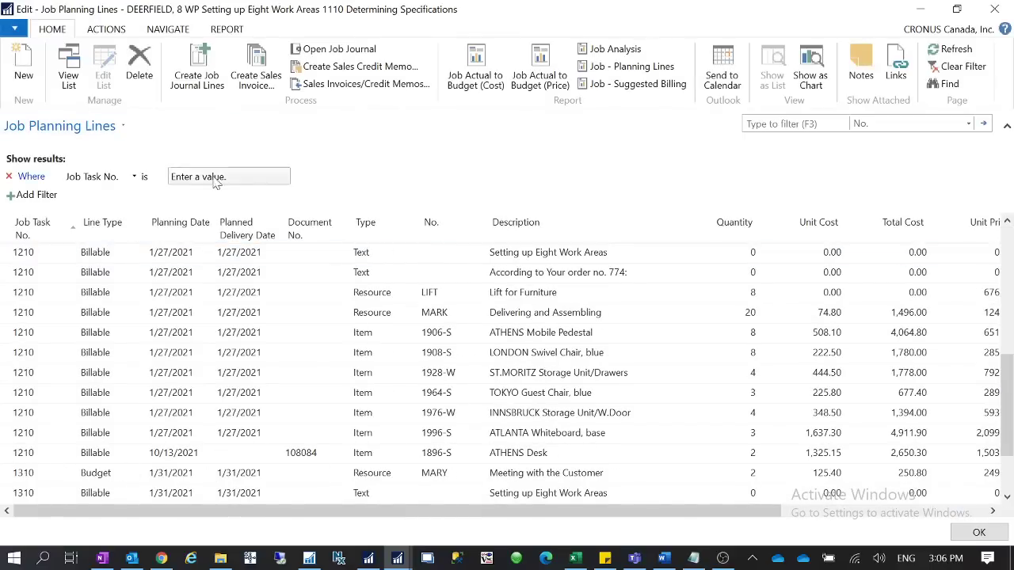
right_click(450, 453)
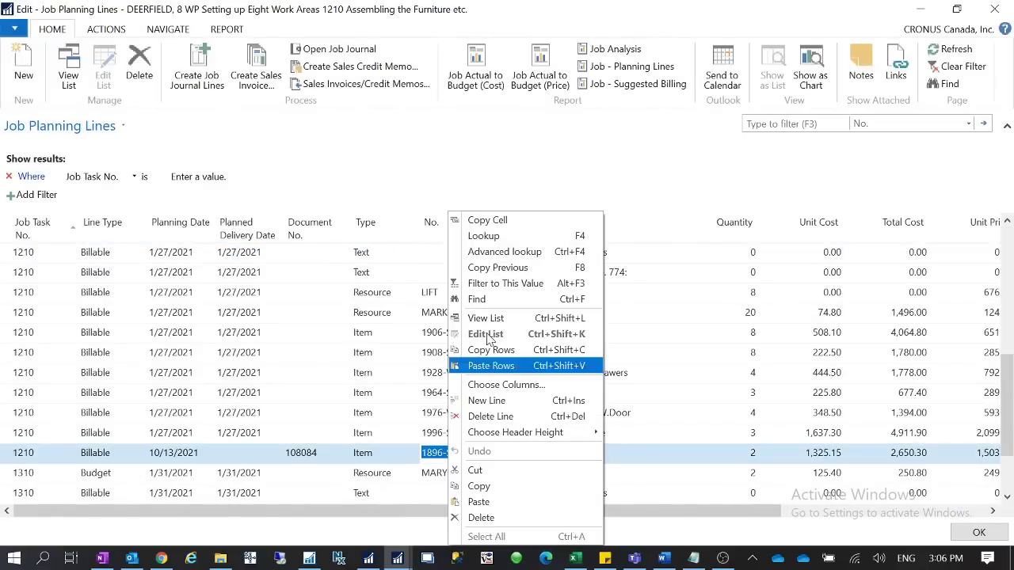
click(499, 284)
Compare the unit costs of the Budget and Billable ATHENS Desk planning lines.
click(211, 255)
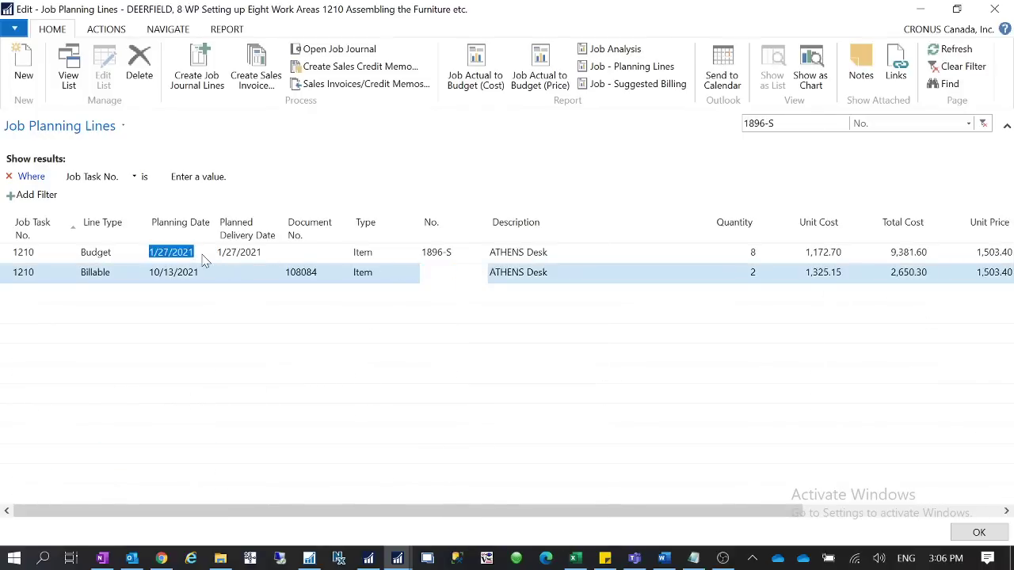
click(207, 252)
click(843, 256)
click(824, 254)
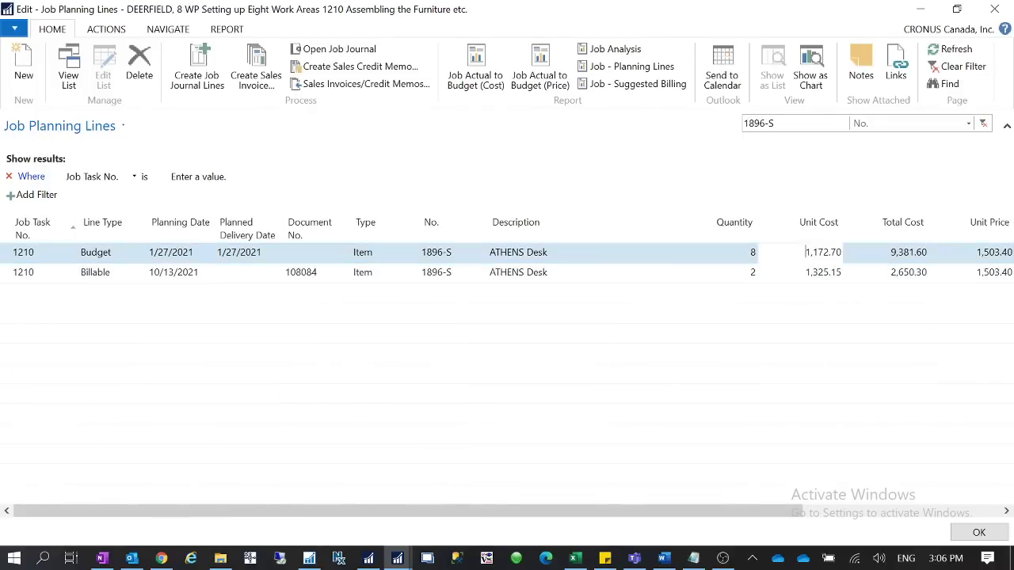
click(801, 280)
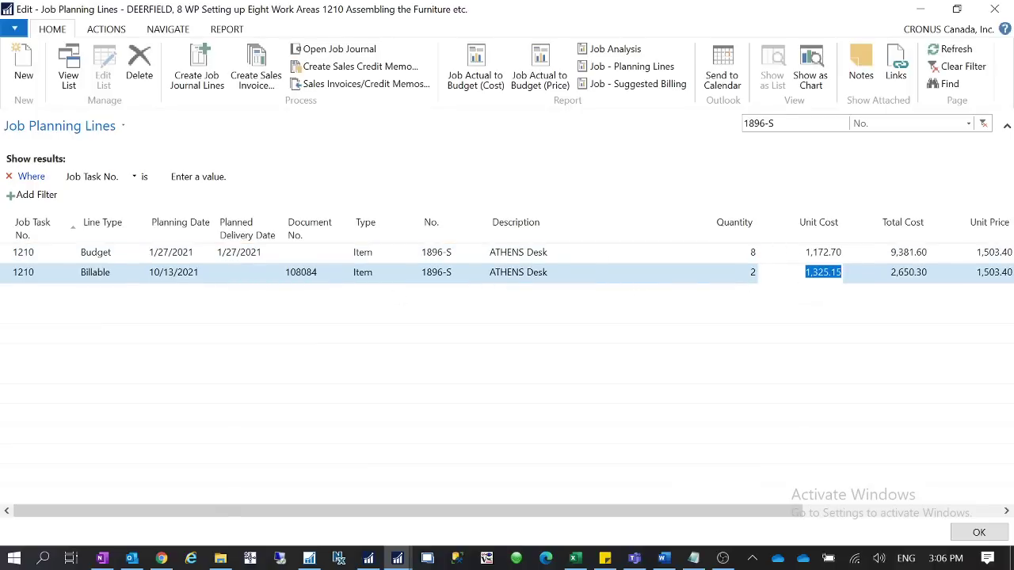
click(806, 253)
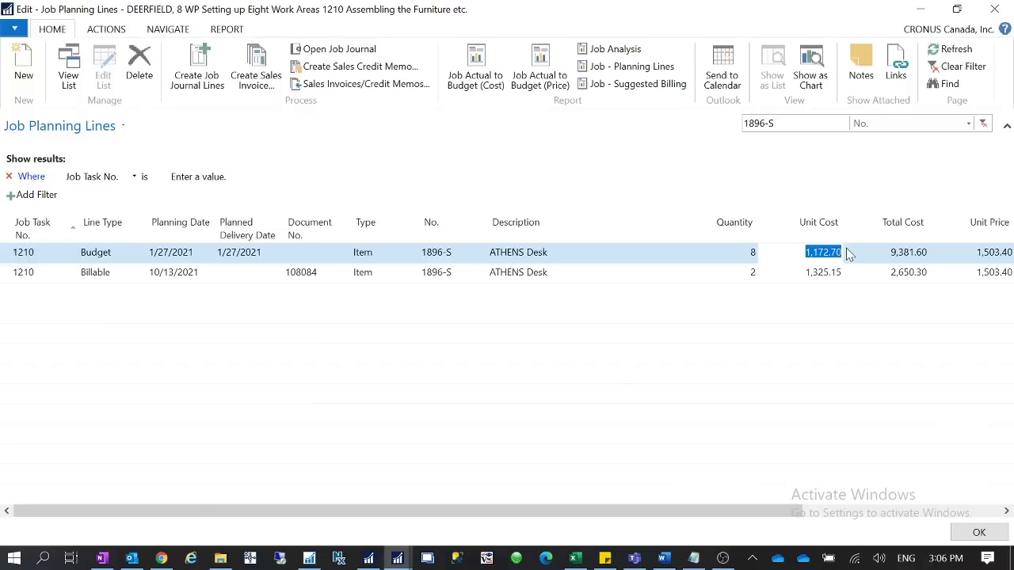
click(807, 273)
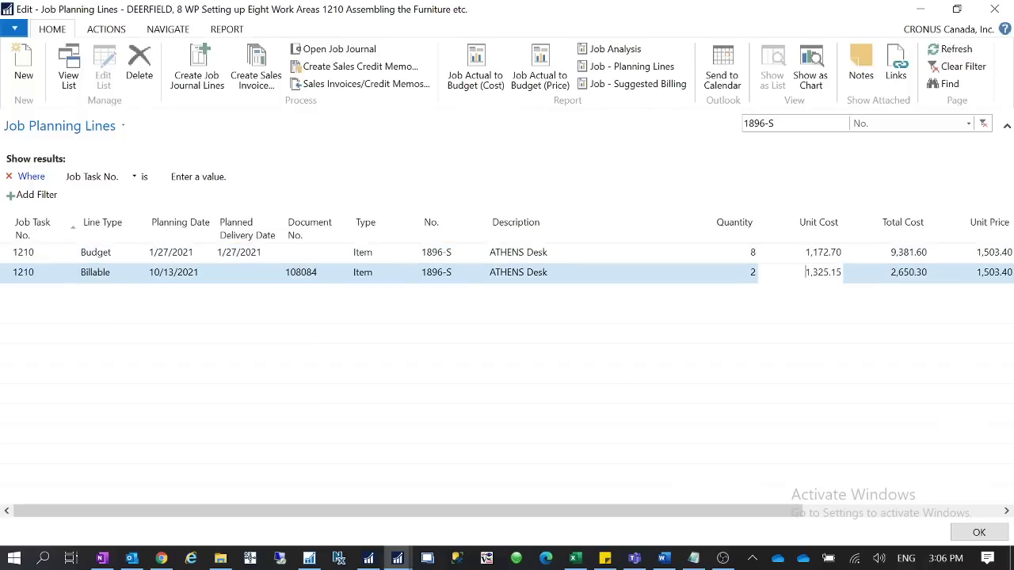
Copy the Budget line's unit cost into the purchase line's direct unit cost, making it 1,172.70.
click(806, 255)
key(ctrl+c)
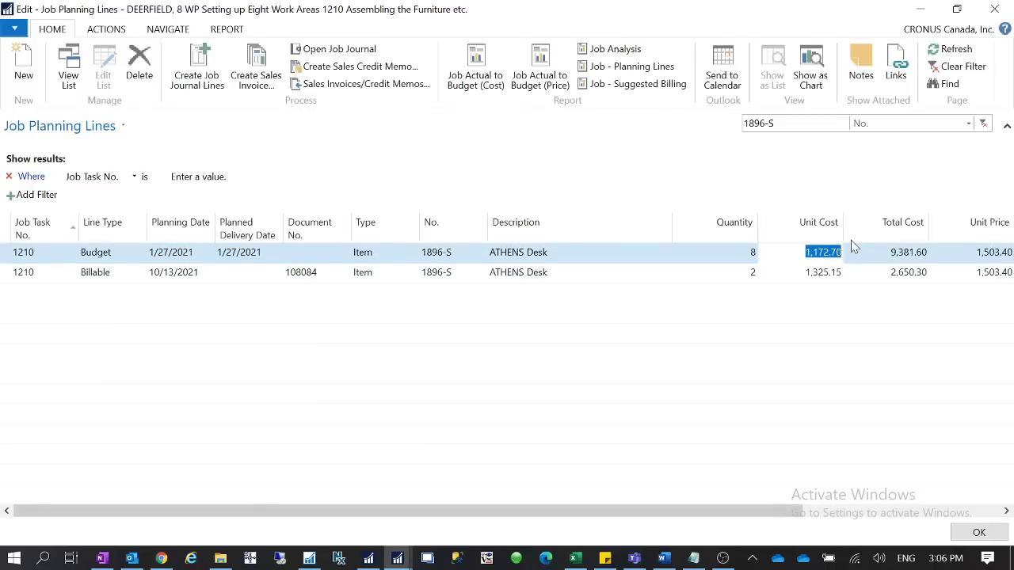
click(920, 9)
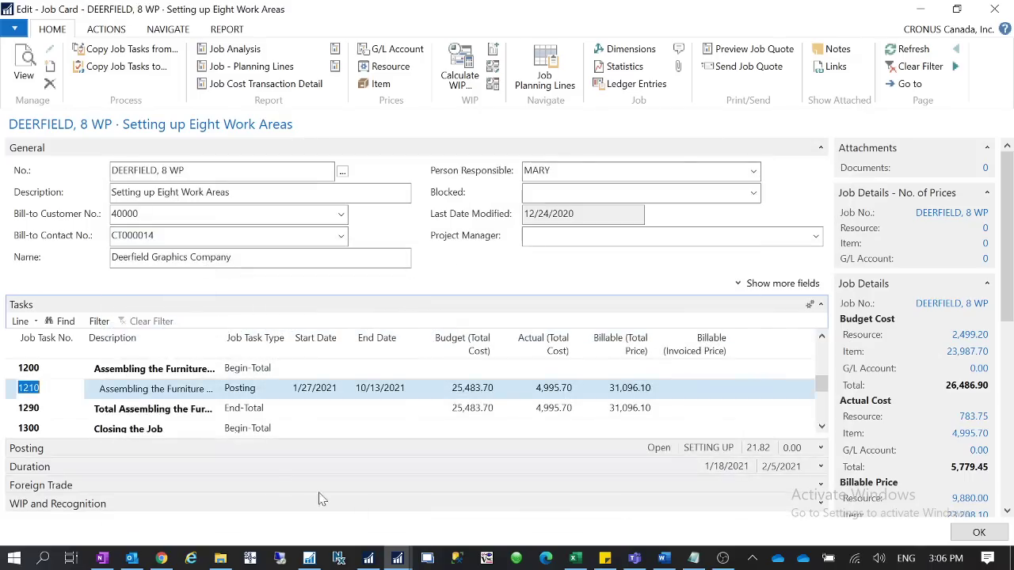
click(398, 559)
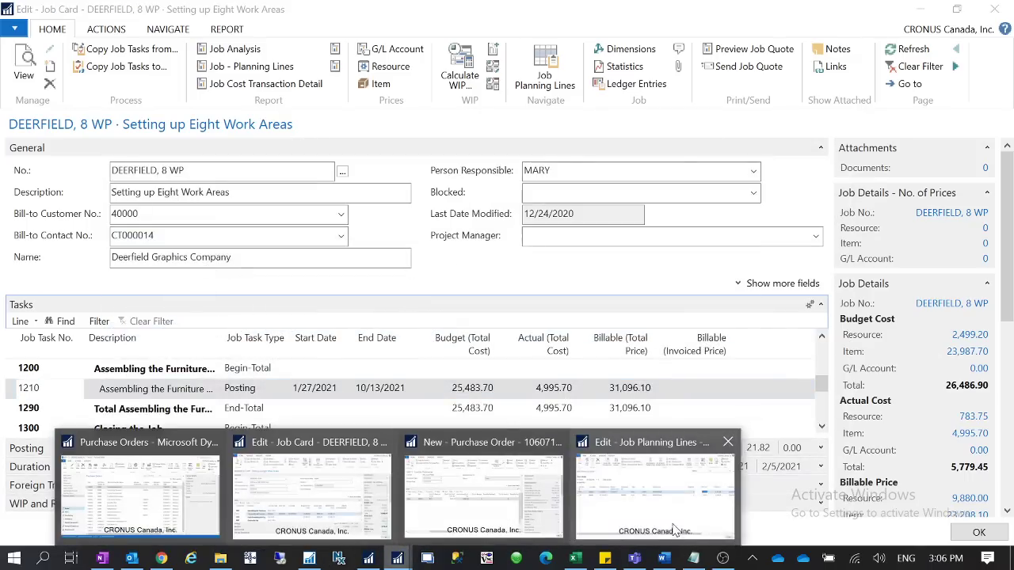
click(473, 508)
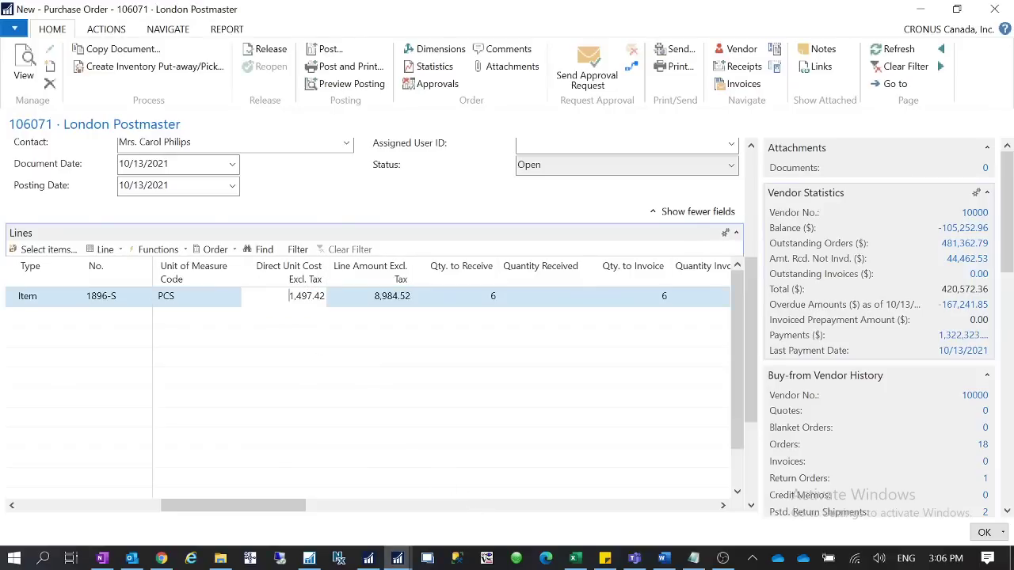
key(ctrl+v)
key(Tab)
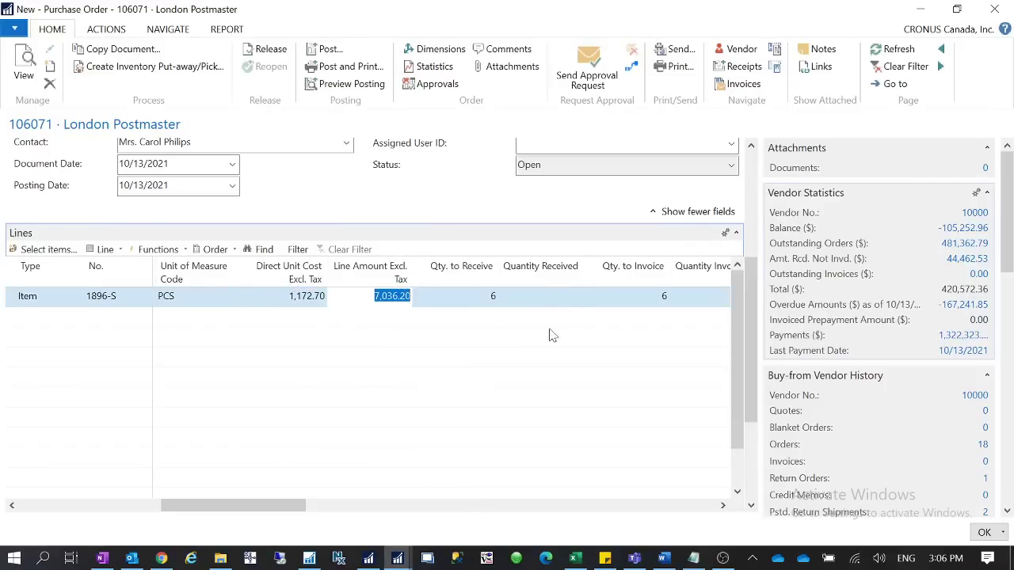
Post the London Postmaster purchase order as received and invoiced.
drag(226, 507, 5, 430)
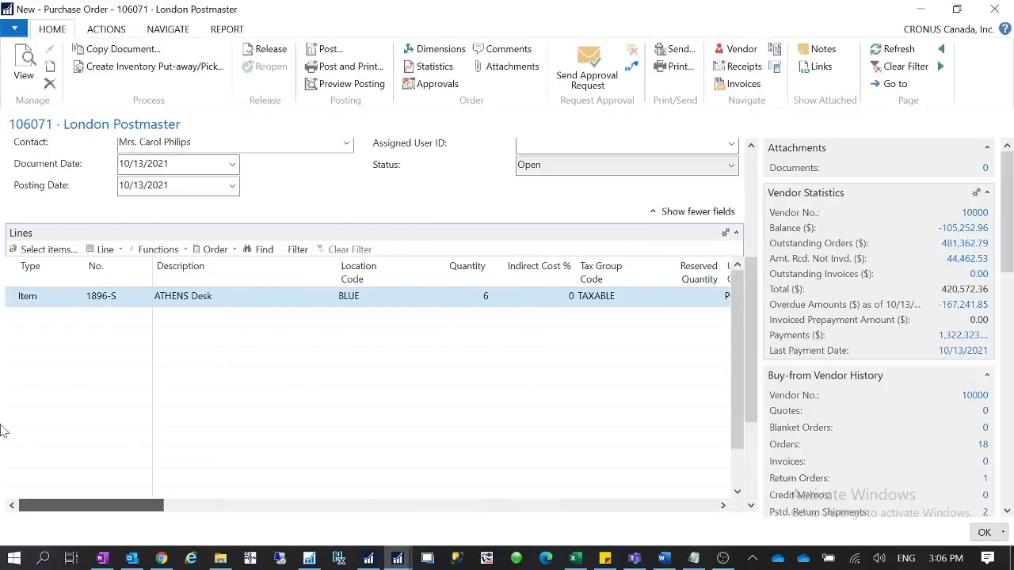
click(325, 49)
click(484, 309)
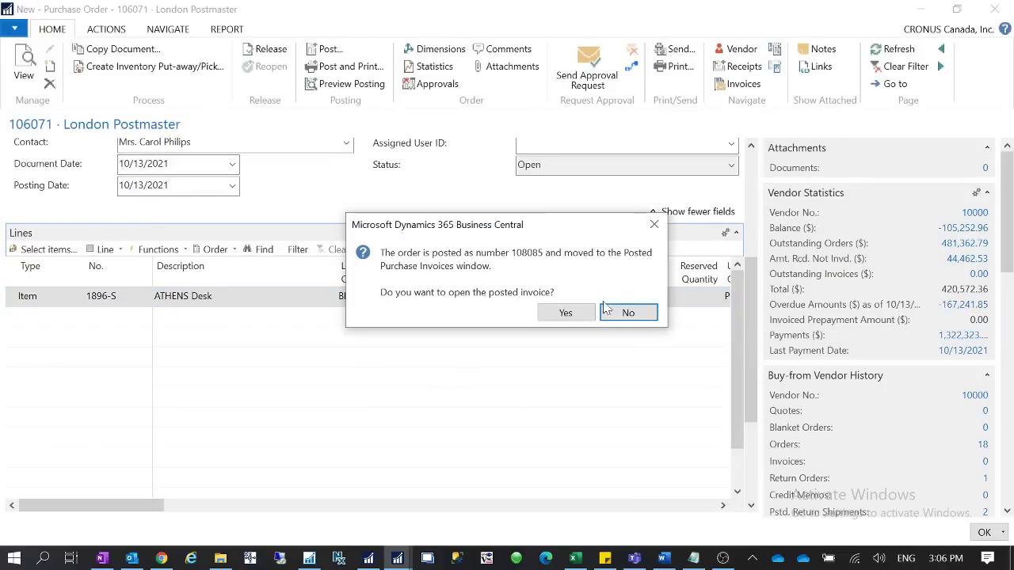
Review the posted London Postmaster purchase invoice, and exit the purchase order page to return to the job card.
click(588, 314)
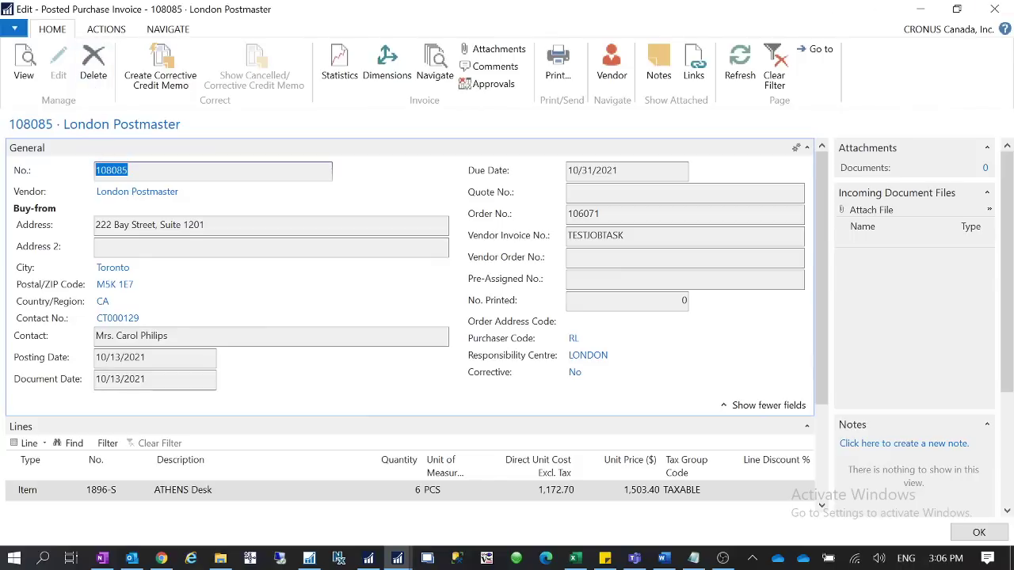
click(992, 8)
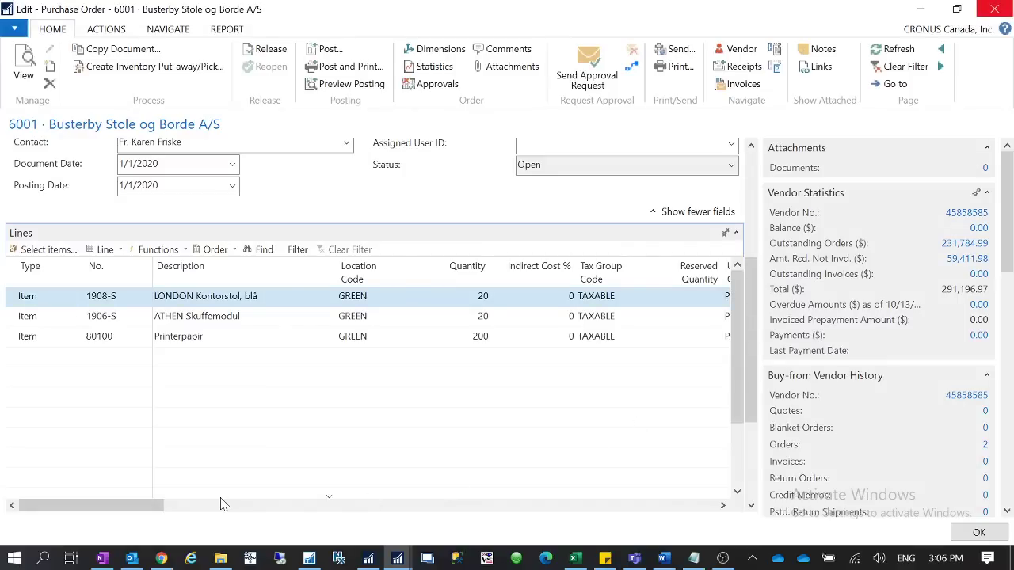
click(994, 8)
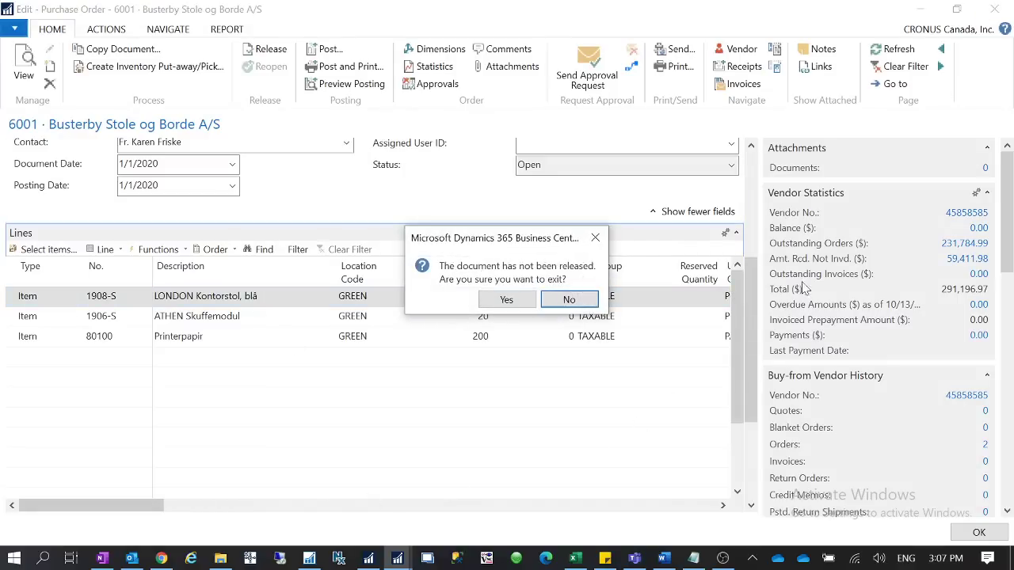
click(519, 301)
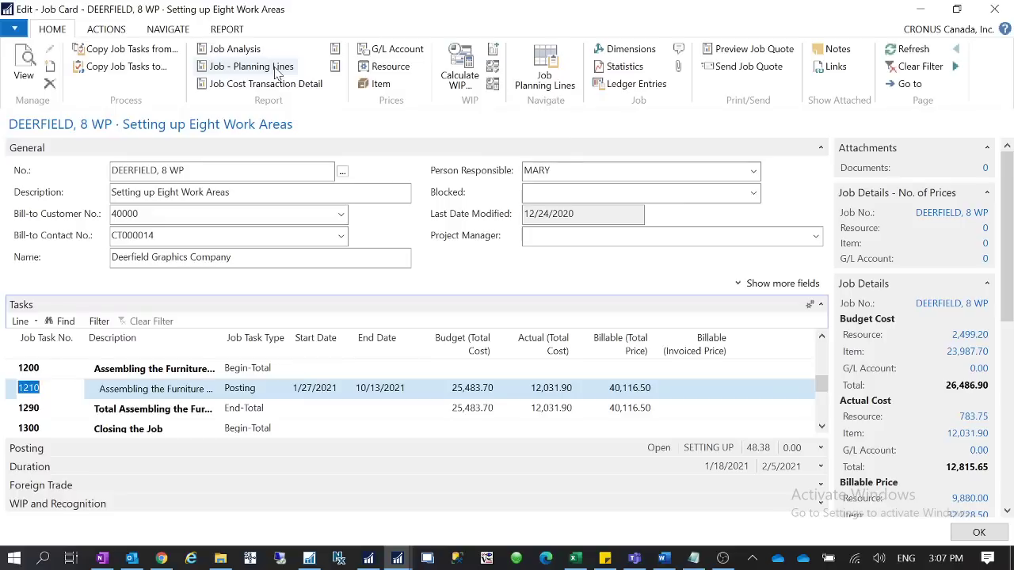
Open the DEERFIELD, 8 WP job planning lines and filter them to item 1896-S.
click(106, 29)
click(53, 29)
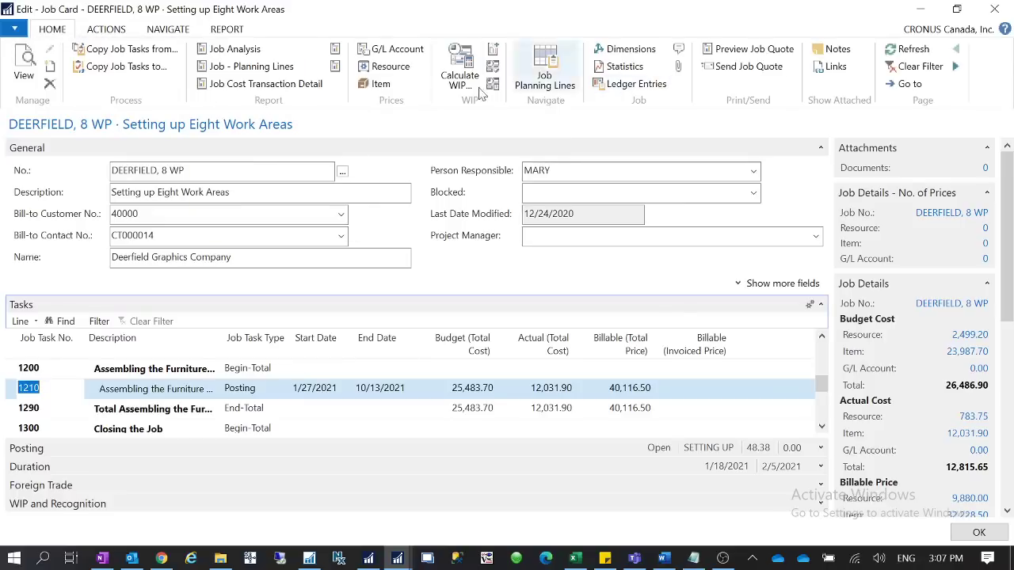
click(545, 75)
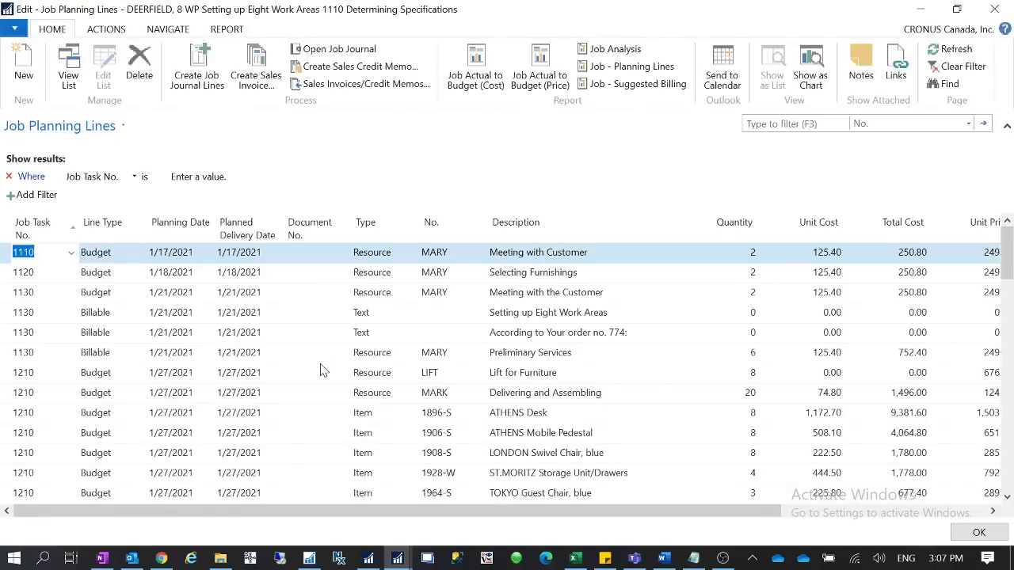
scroll(286, 436, down, 3)
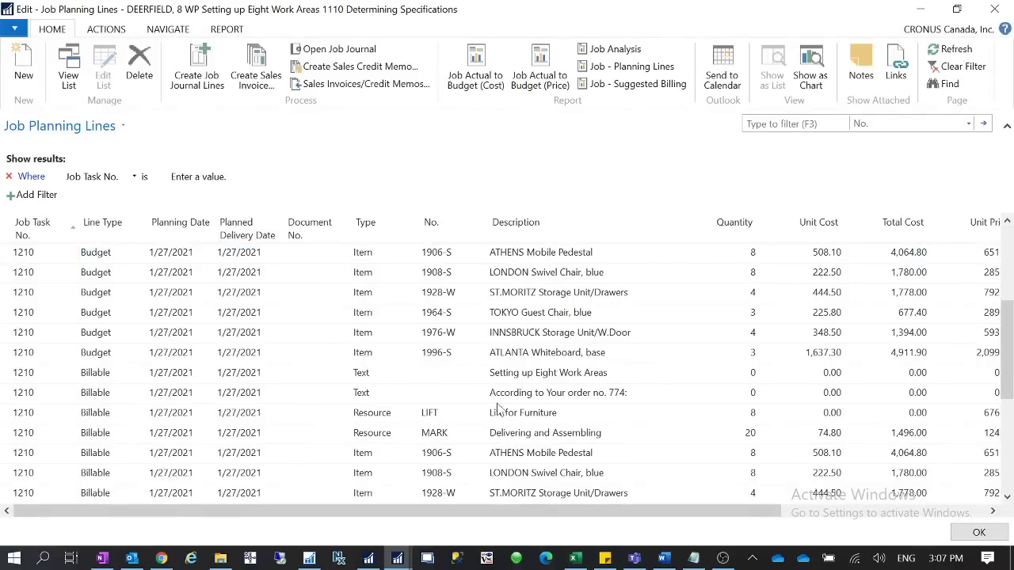
scroll(448, 433, up, 3)
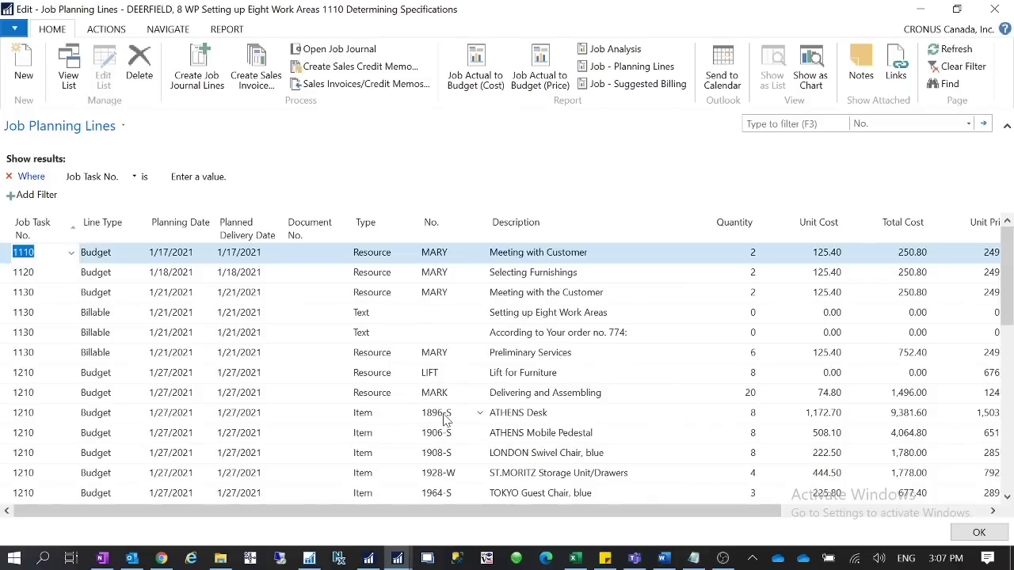
right_click(445, 420)
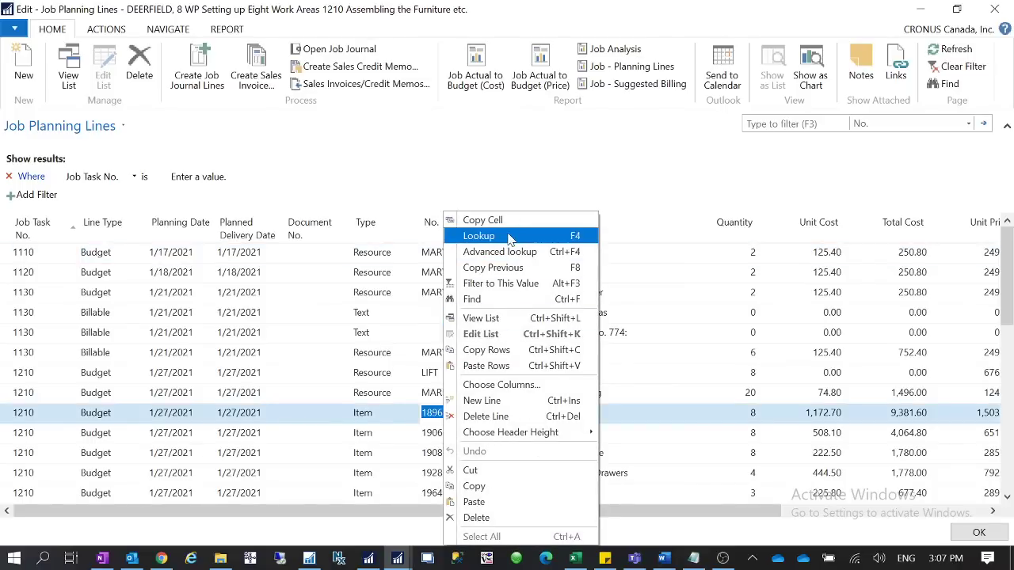
click(507, 284)
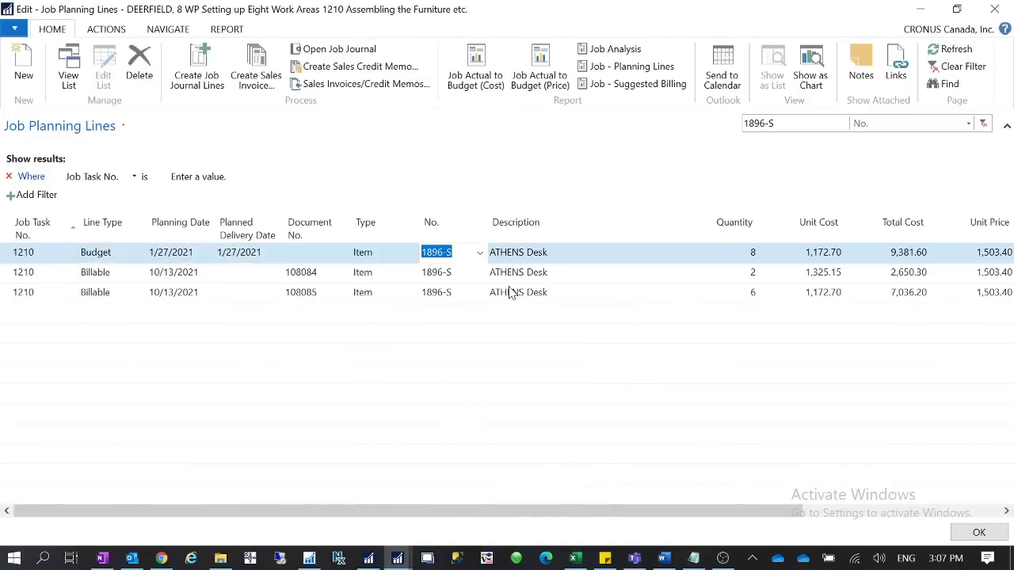
Set the unit cost of the Billable ATHENS Desk line with quantity 2 to 1,172.70, accepting the change to the generated line.
click(54, 293)
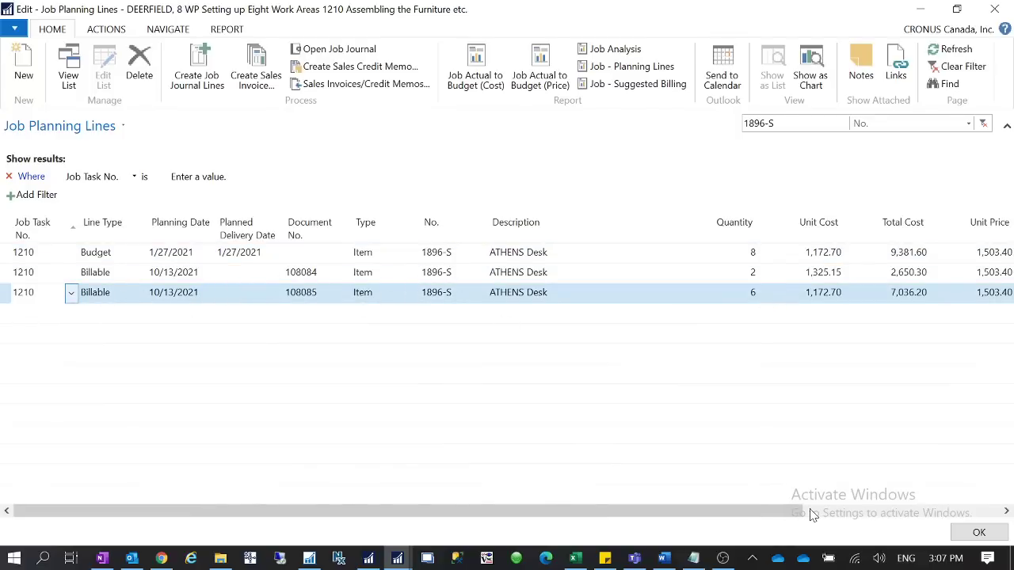
drag(785, 511, 853, 512)
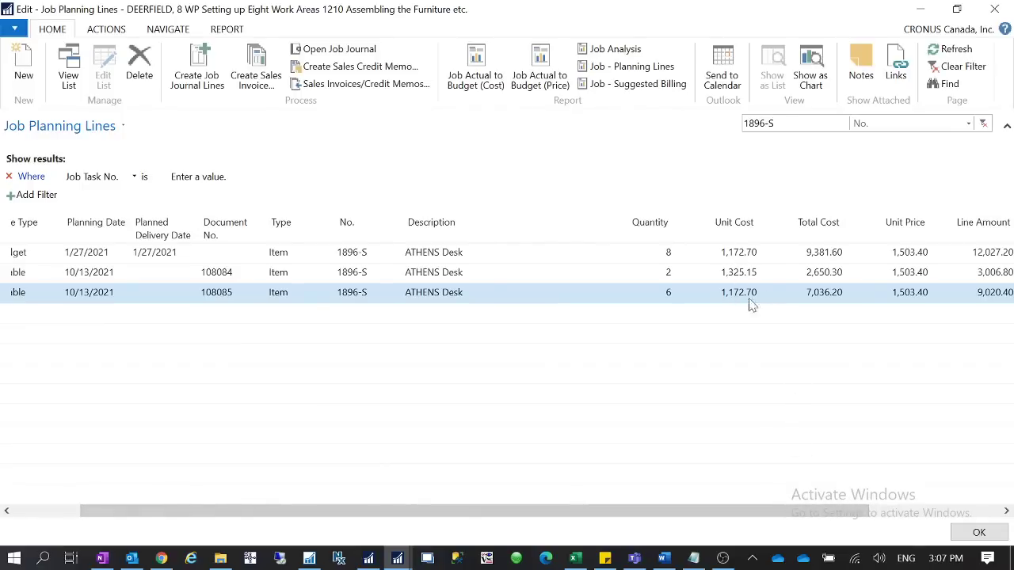
click(739, 273)
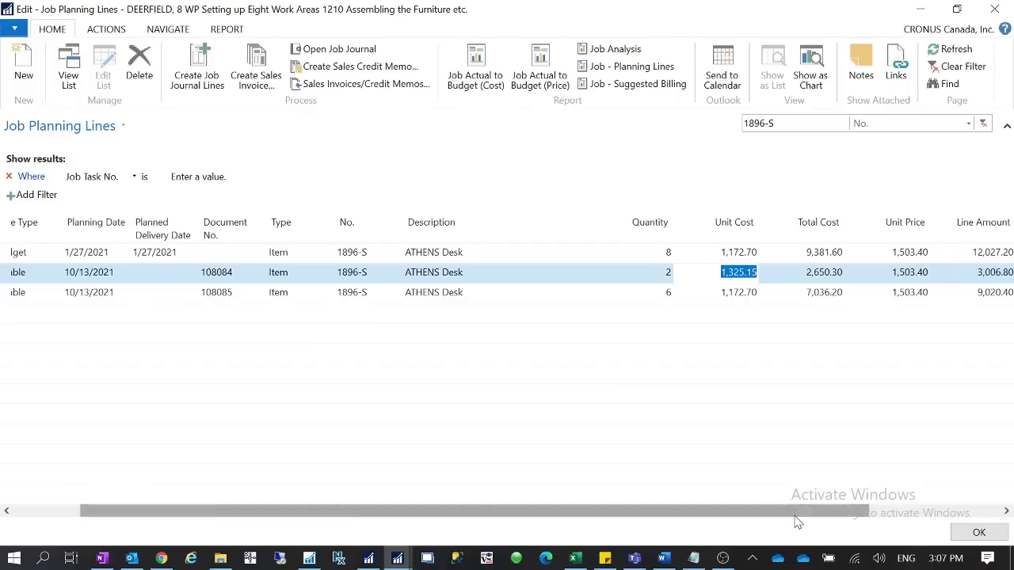
drag(794, 517, 945, 499)
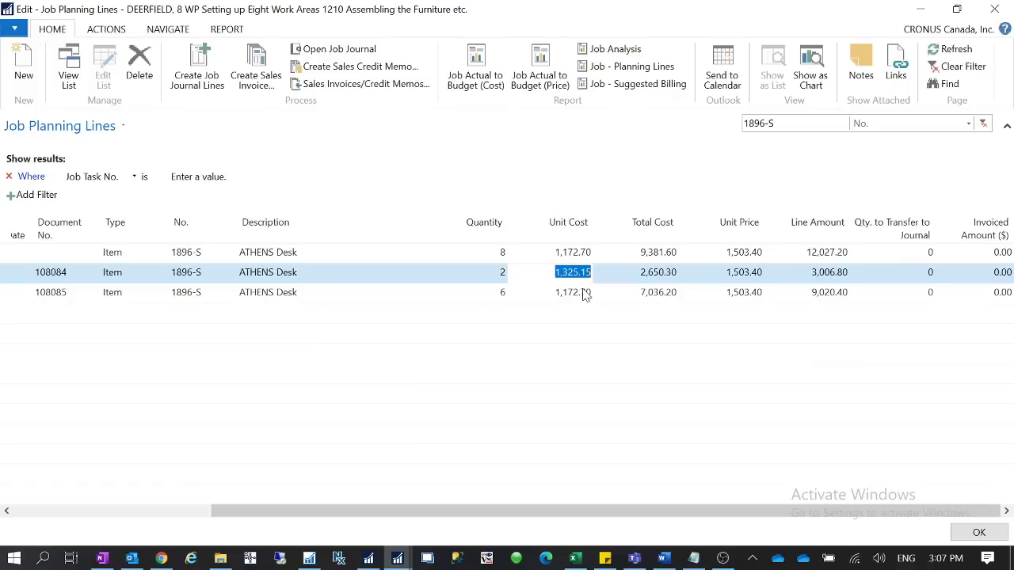
key(Tab)
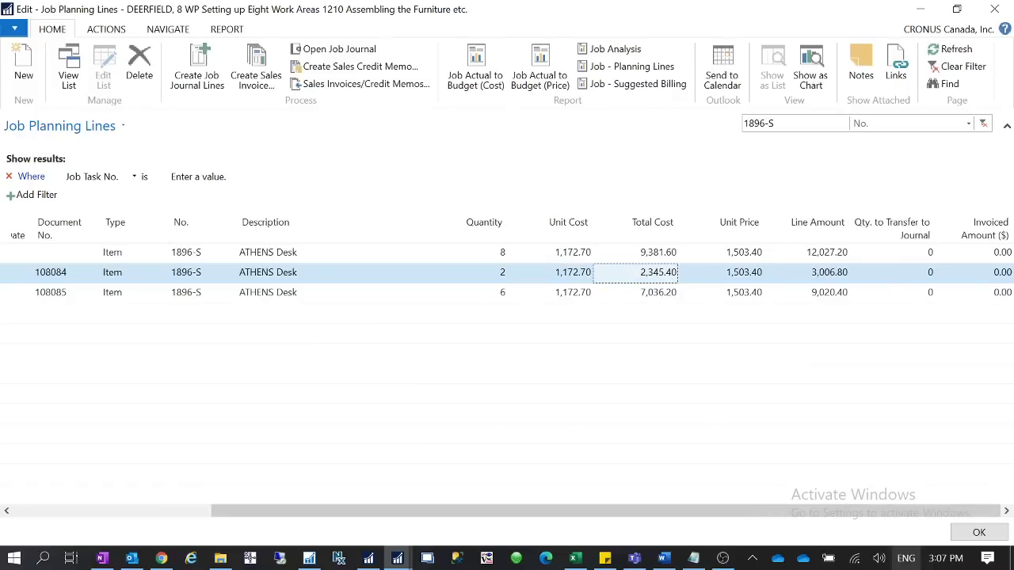
click(729, 293)
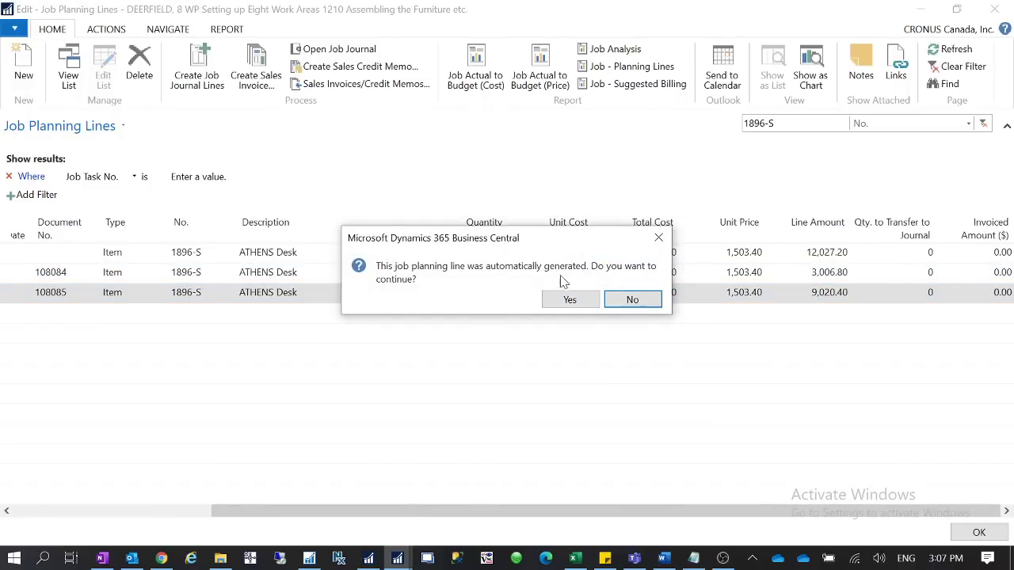
click(570, 303)
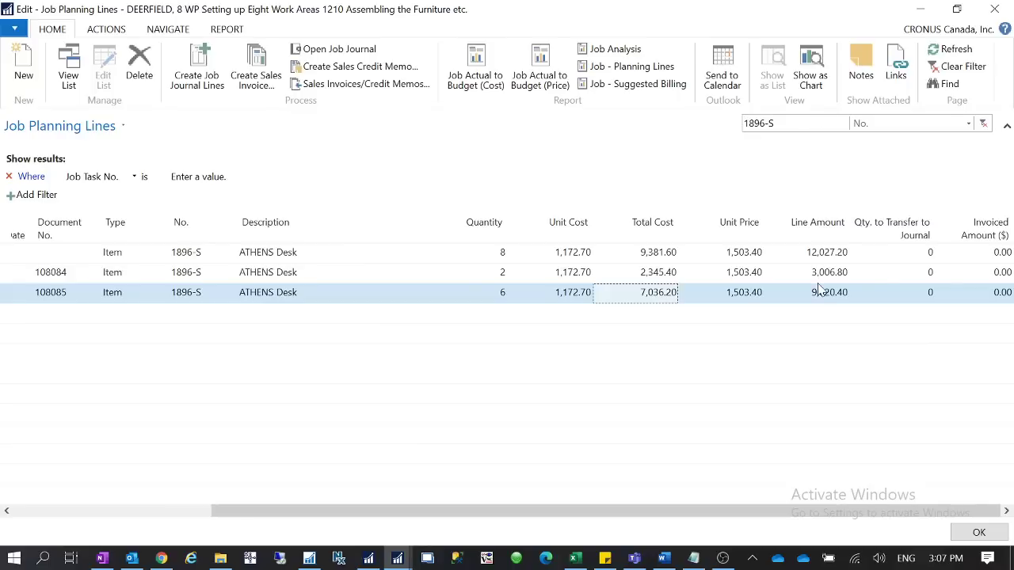
Set the quantity to transfer to the journal to 2 and 6 on the two Billable ATHENS Desk lines.
click(886, 279)
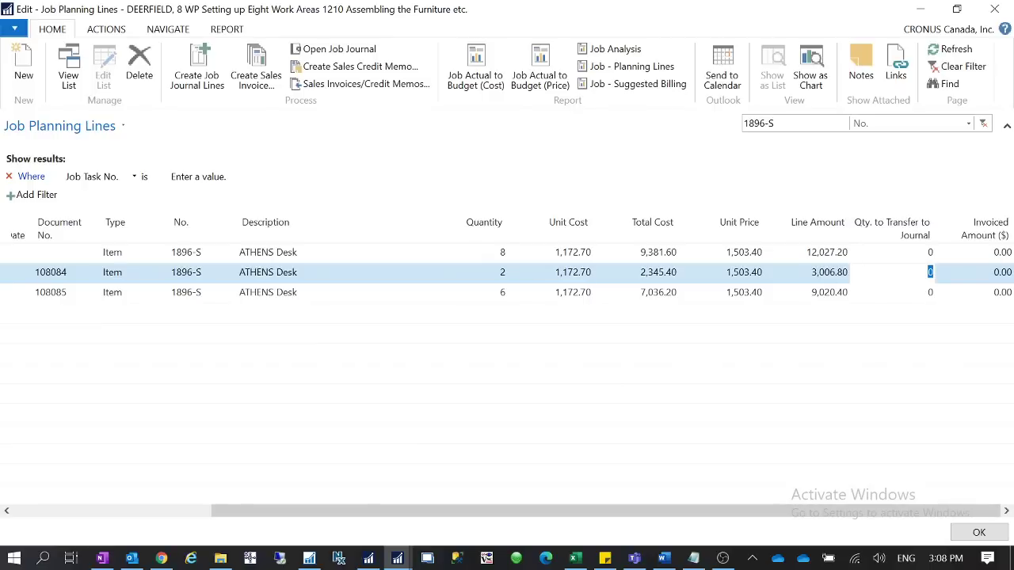
click(929, 291)
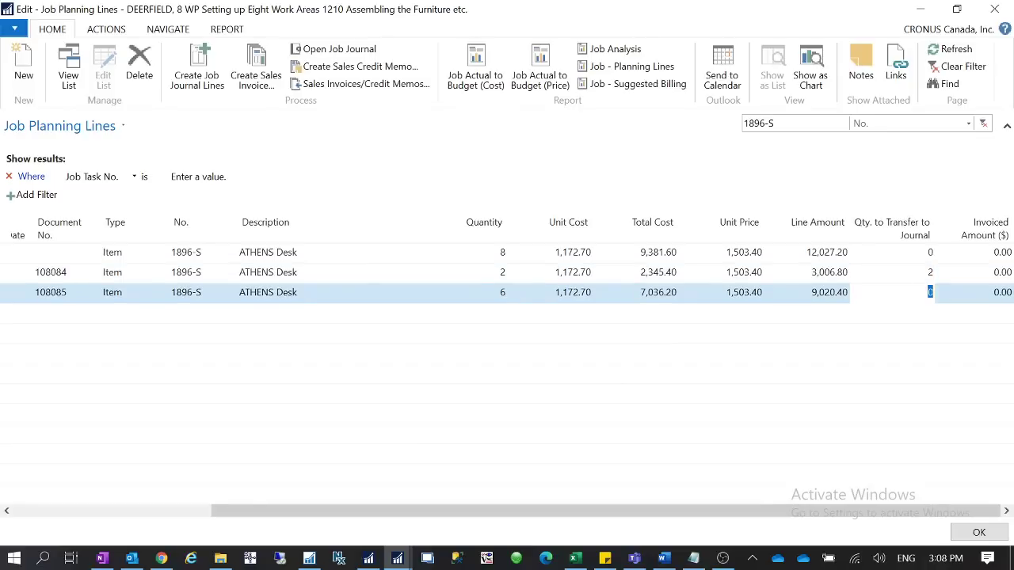
click(329, 272)
click(569, 301)
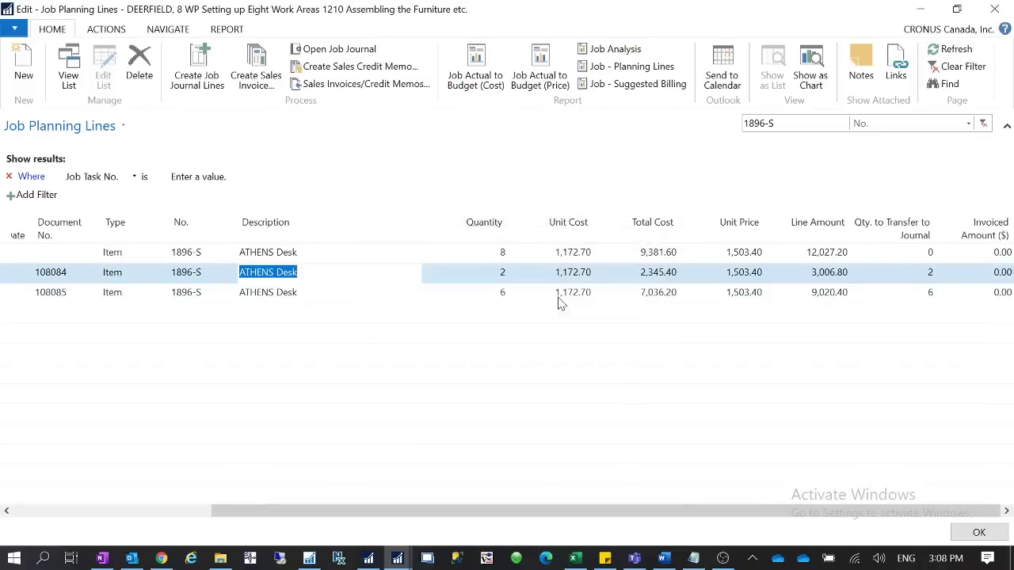
key(Down)
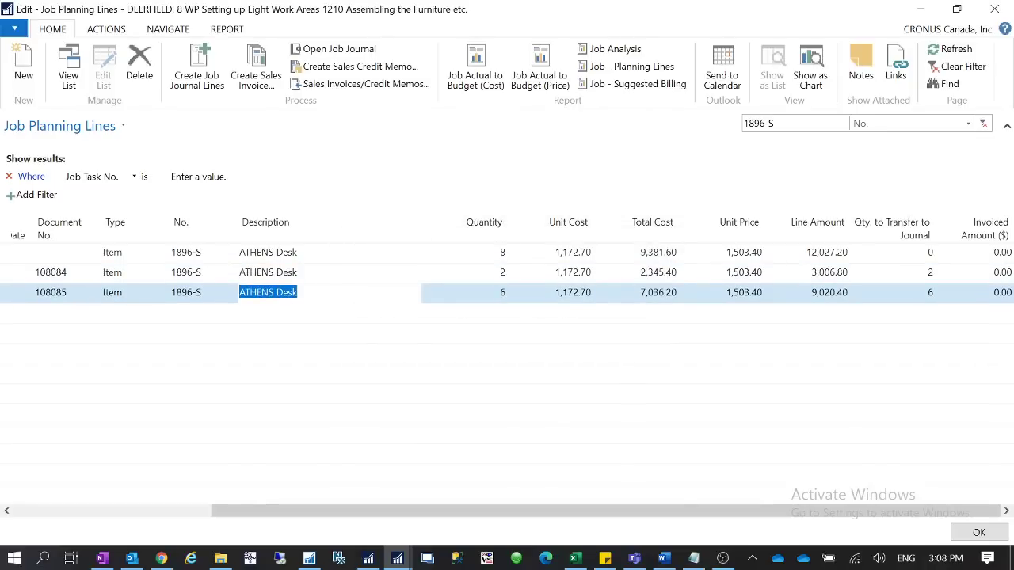
key(Right)
key(Up)
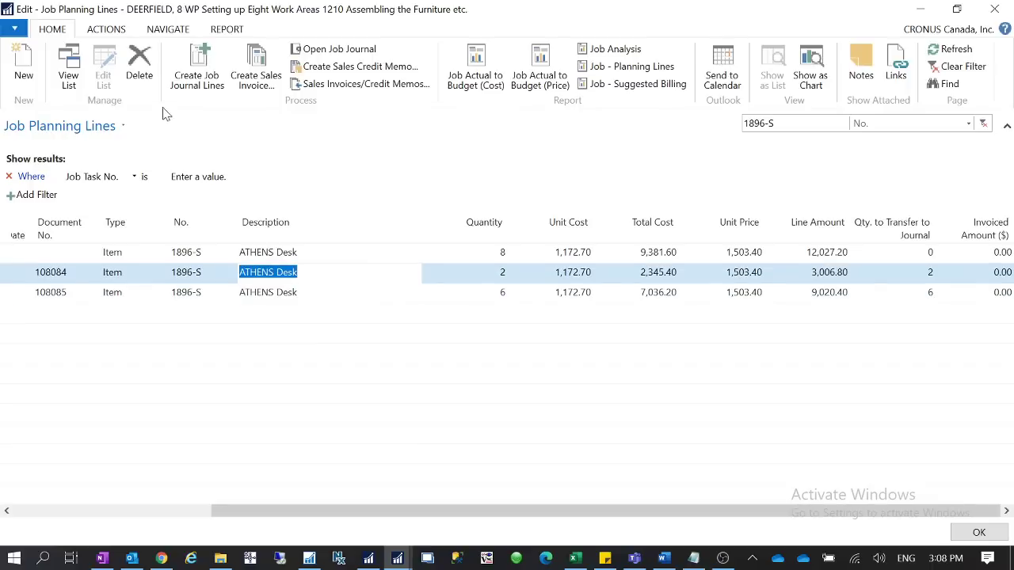
Create job journal lines from both Billable ATHENS Desk lines, using posting date 10/13/2021, template JOB and batch DEFAULT.
click(198, 71)
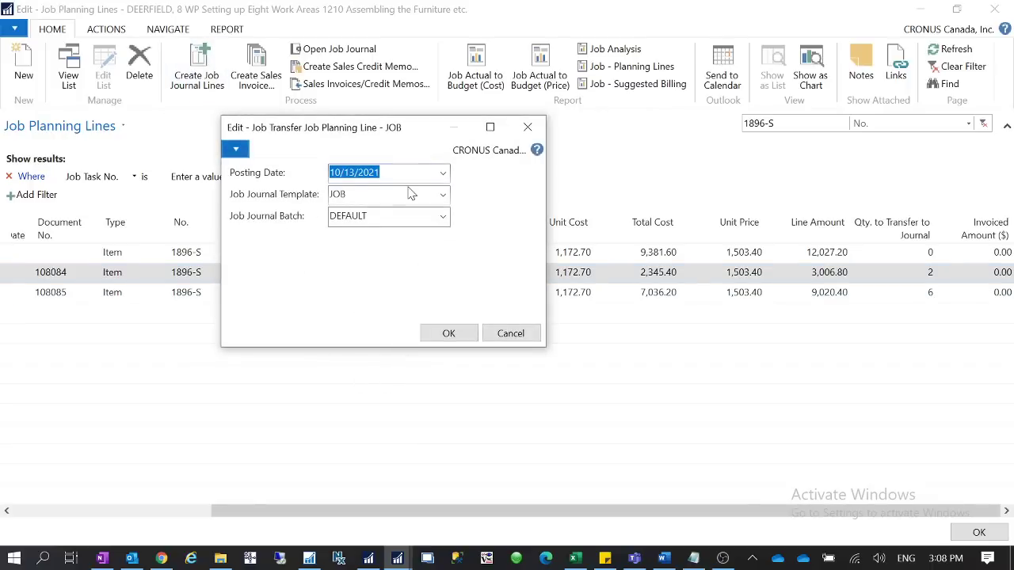
click(452, 336)
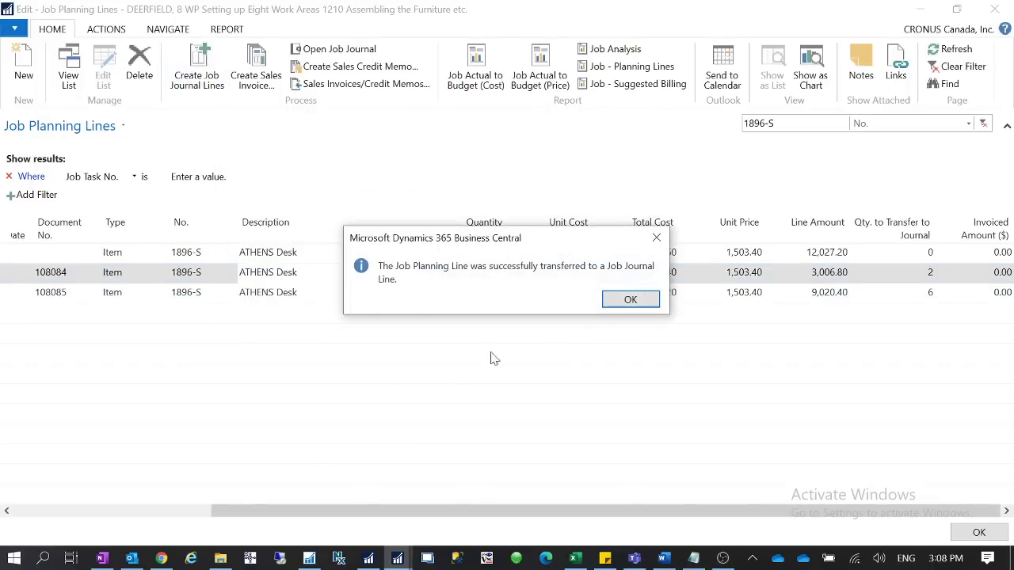
click(623, 305)
click(317, 295)
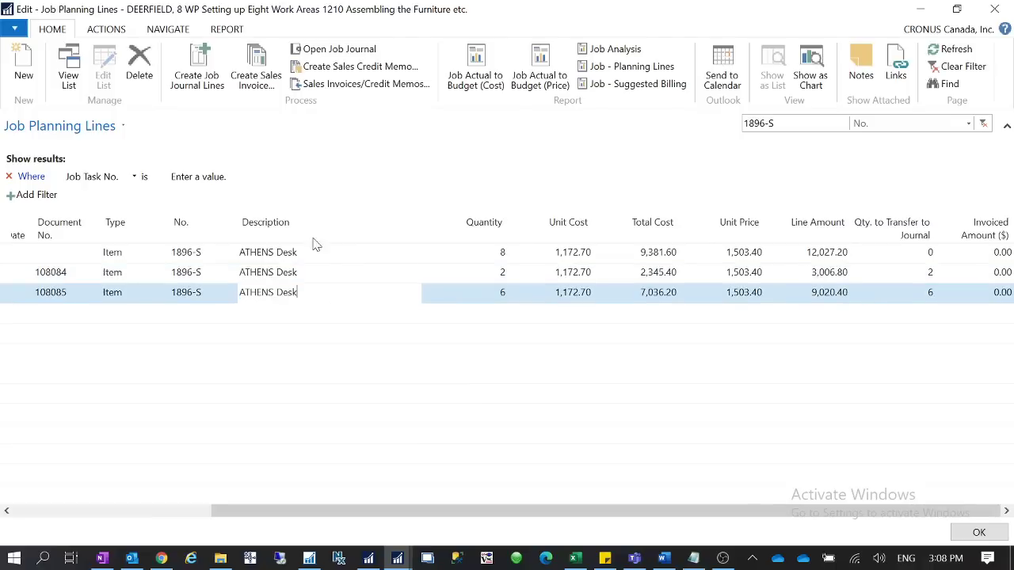
click(197, 71)
click(450, 333)
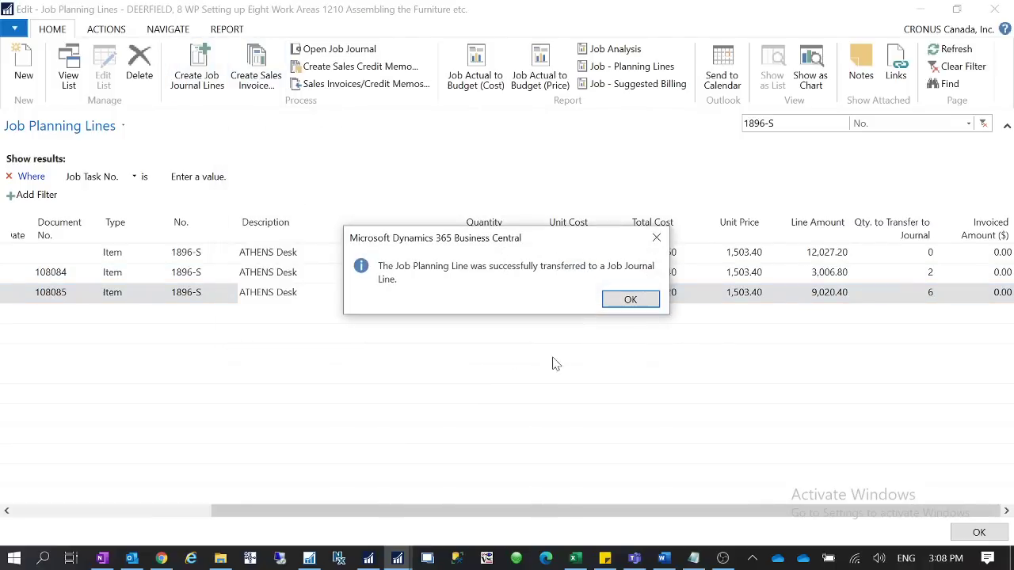
click(622, 306)
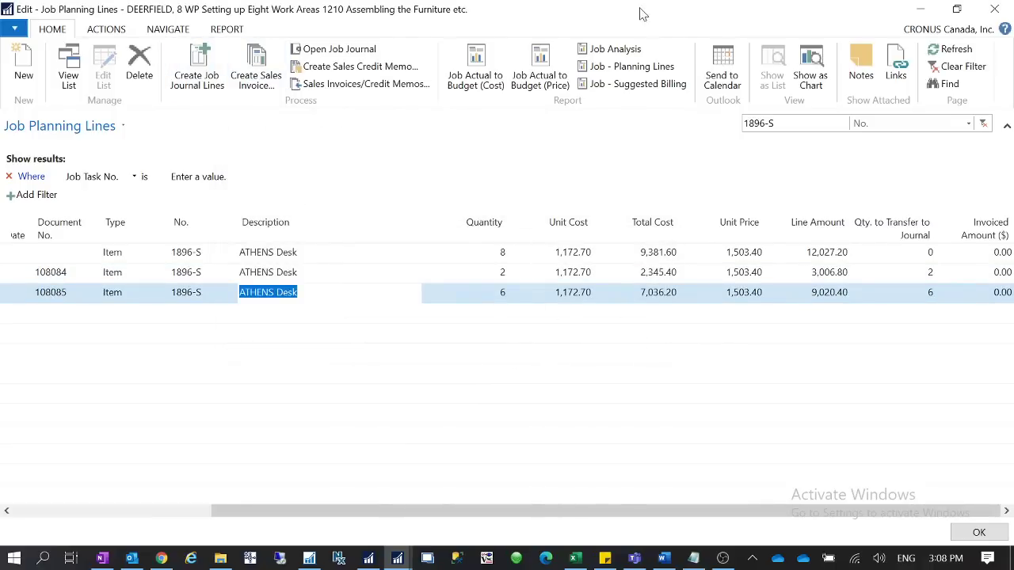
Create a new sales invoice dated 10/13/2021 from the Billable ATHENS Desk planning line with quantity 6.
click(167, 30)
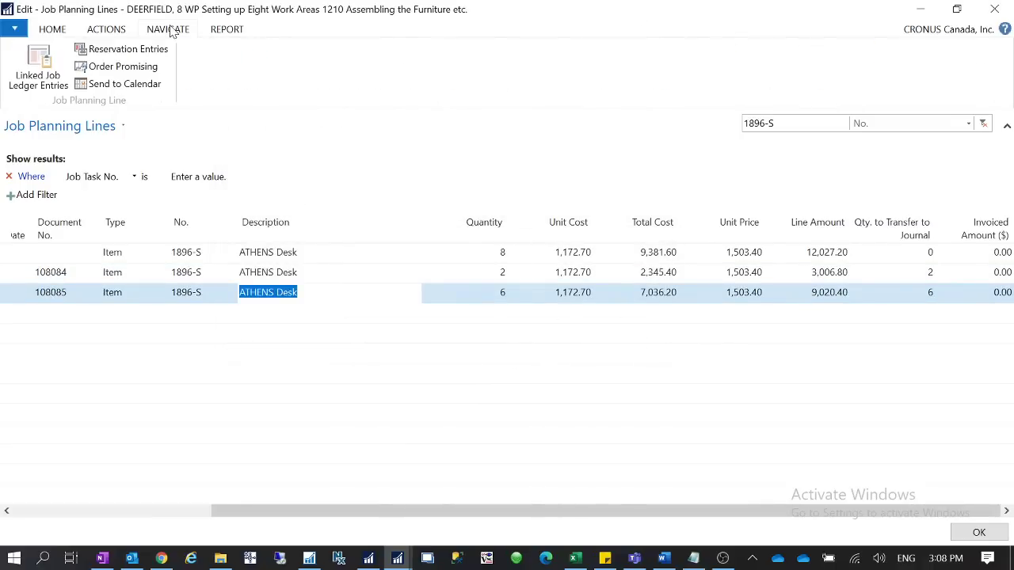
click(111, 30)
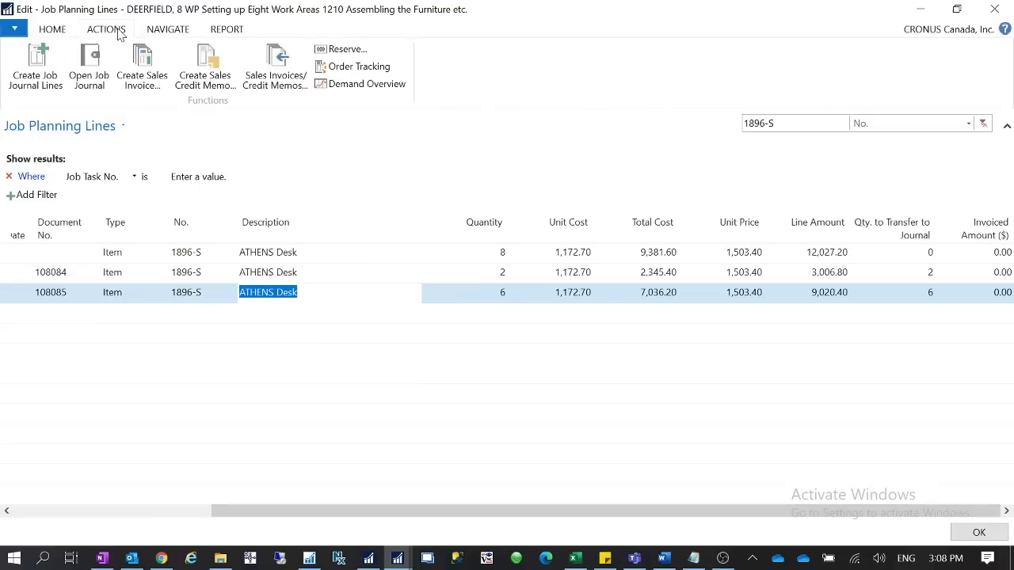
click(156, 85)
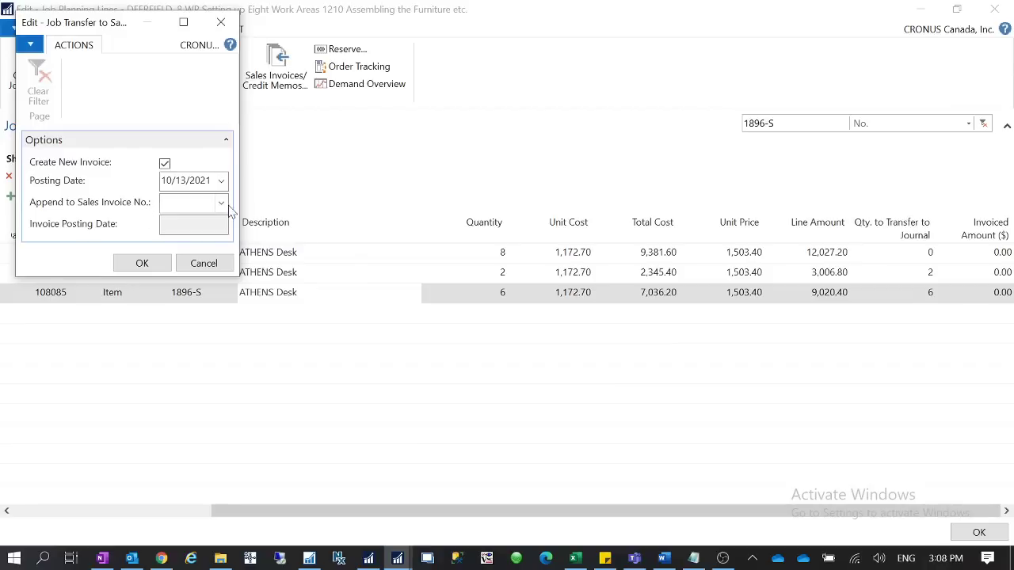
click(136, 262)
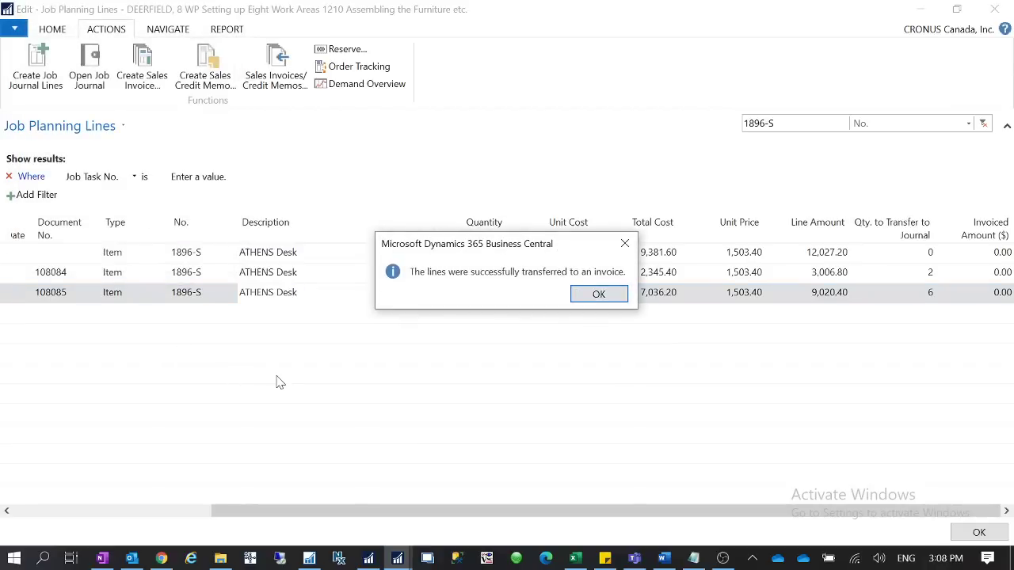
click(623, 295)
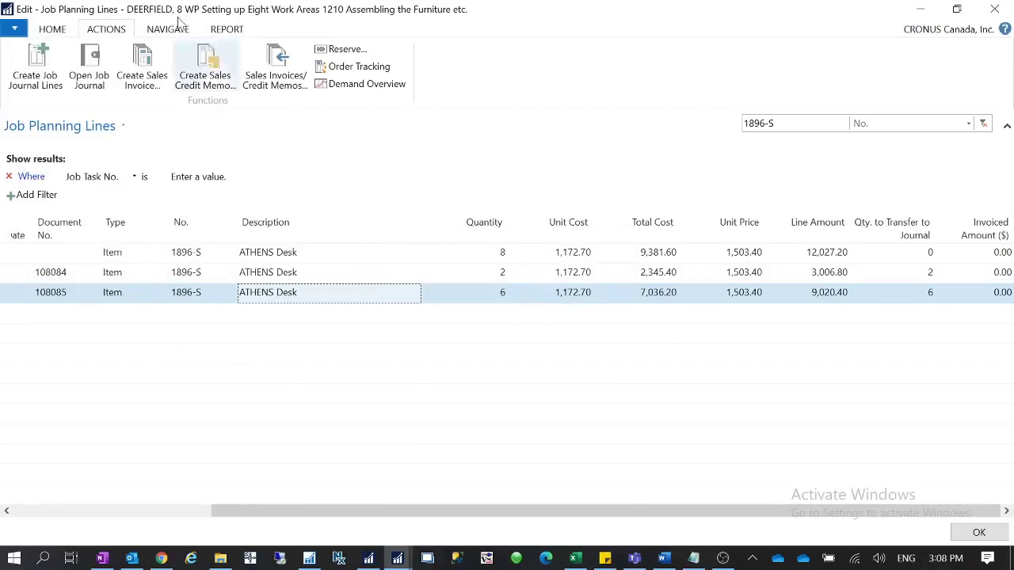
Try to create another new sales invoice from the same six-desk Billable planning line.
click(165, 88)
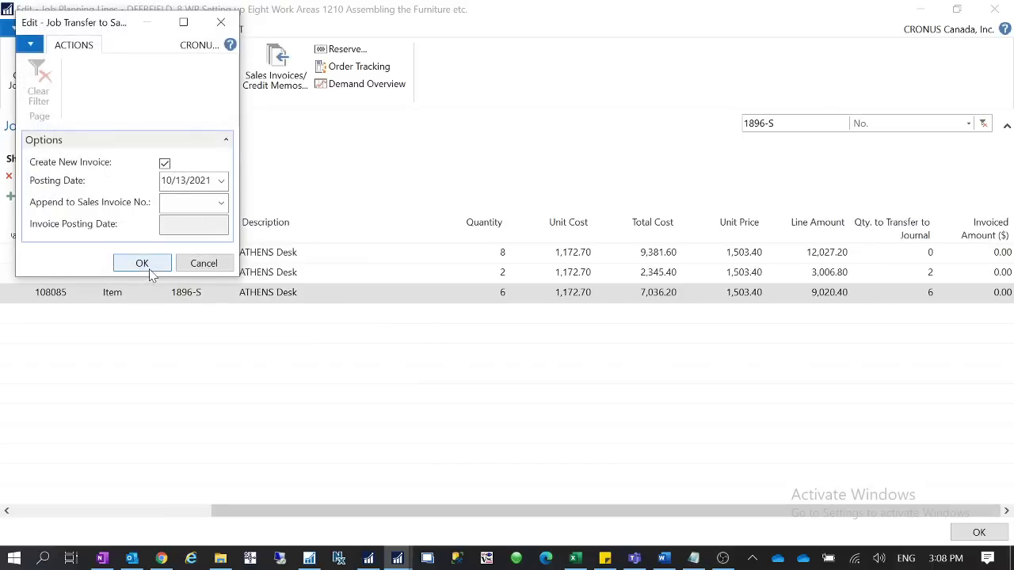
click(140, 262)
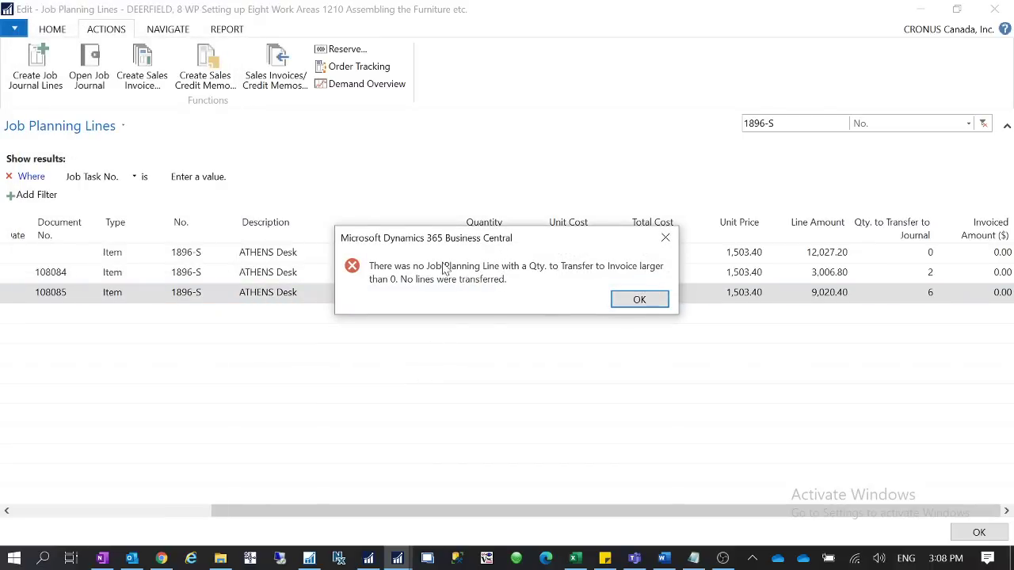
click(638, 301)
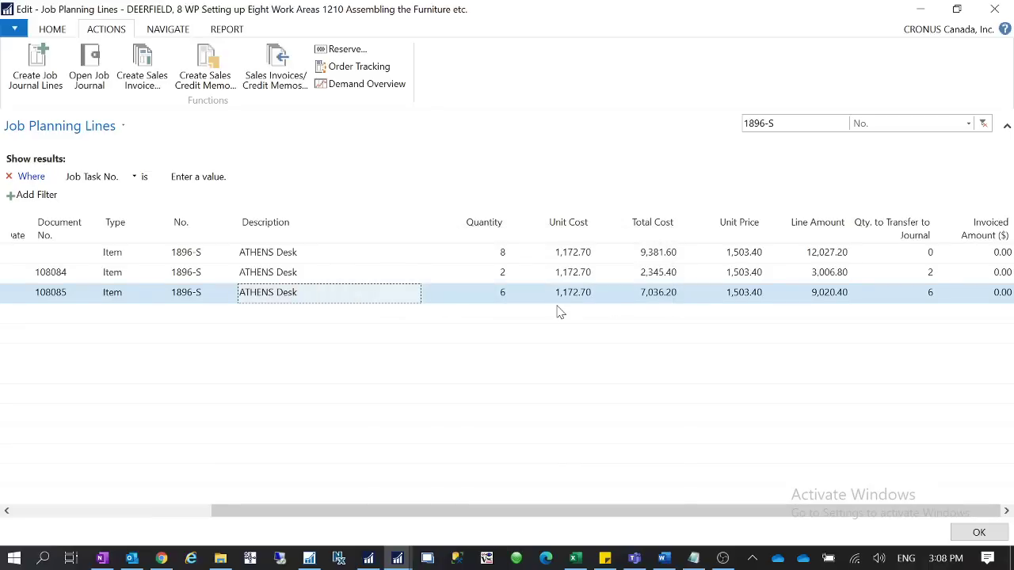
Open the DEFAULT job journal from the planning lines and check the quantities of both ATHENS Desk lines.
click(377, 277)
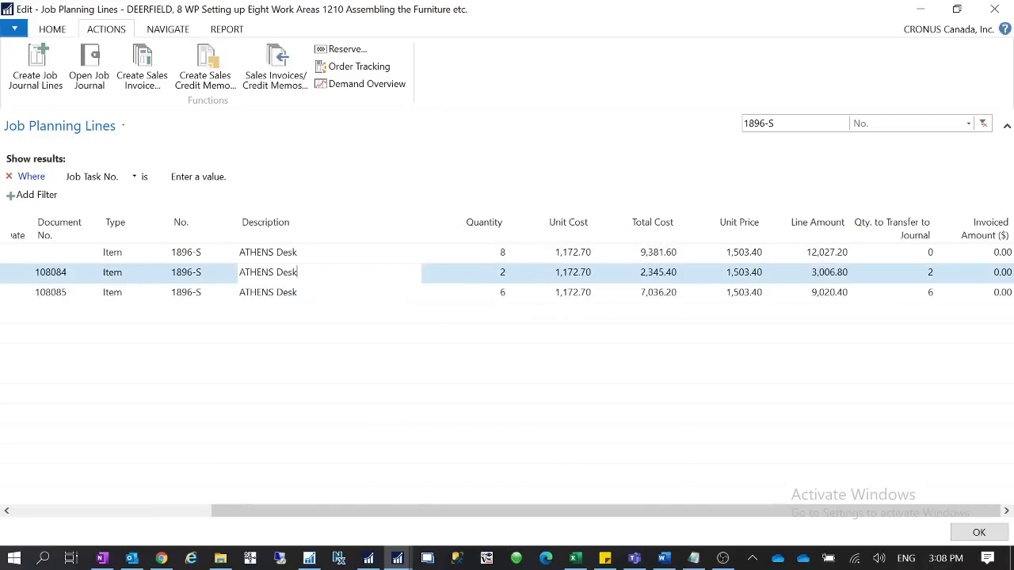
click(92, 89)
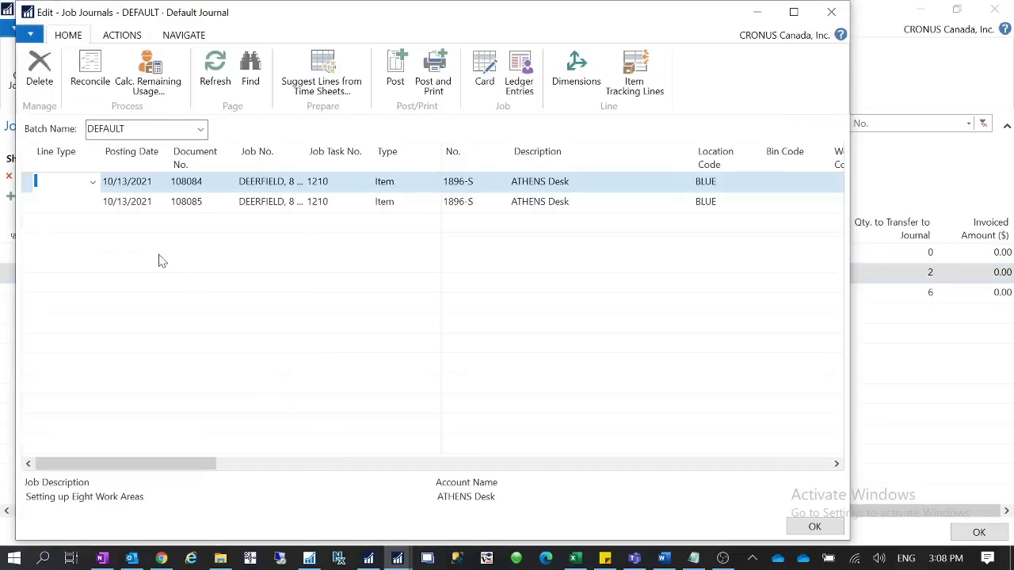
click(793, 12)
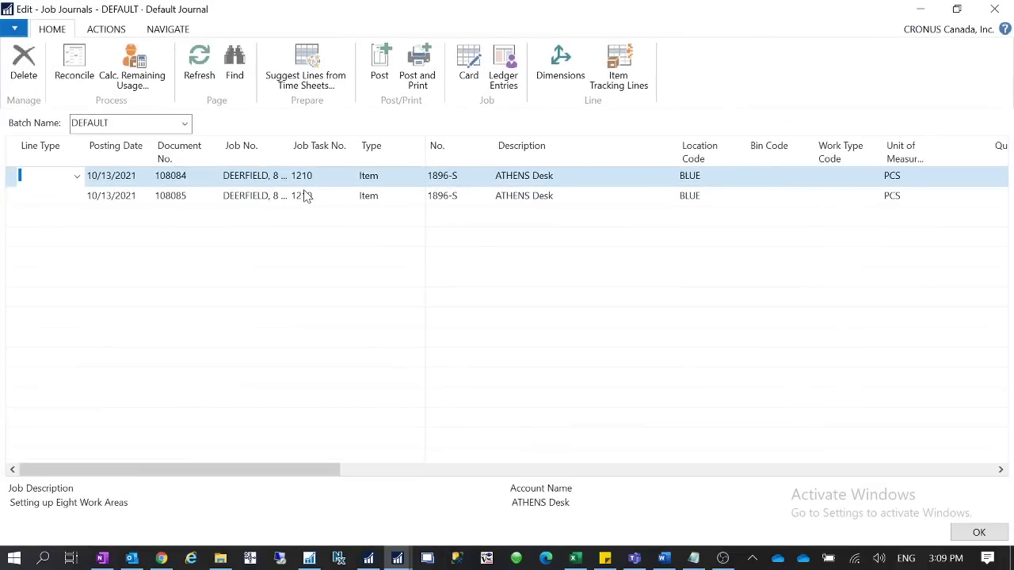
drag(336, 471, 618, 468)
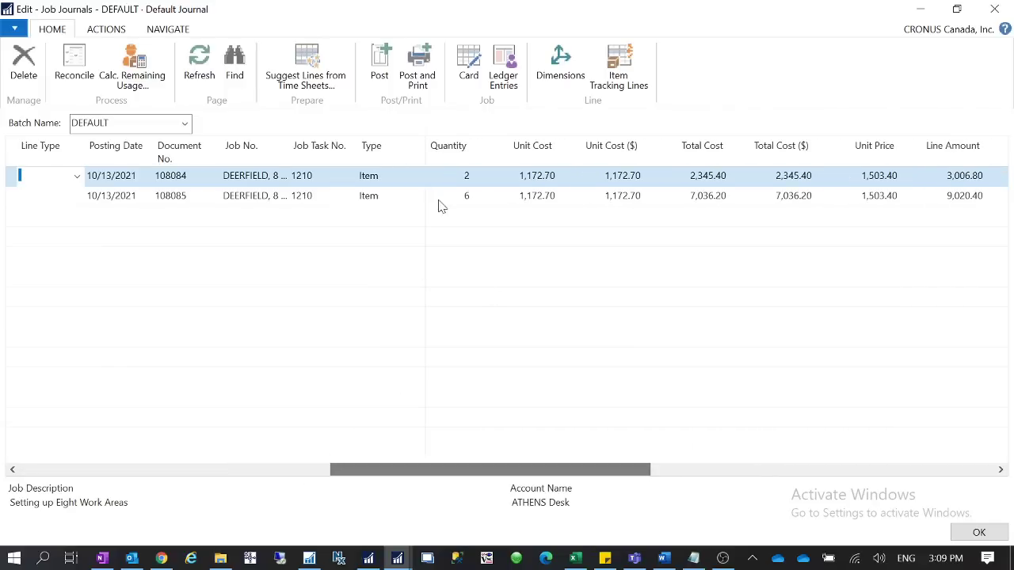
click(465, 196)
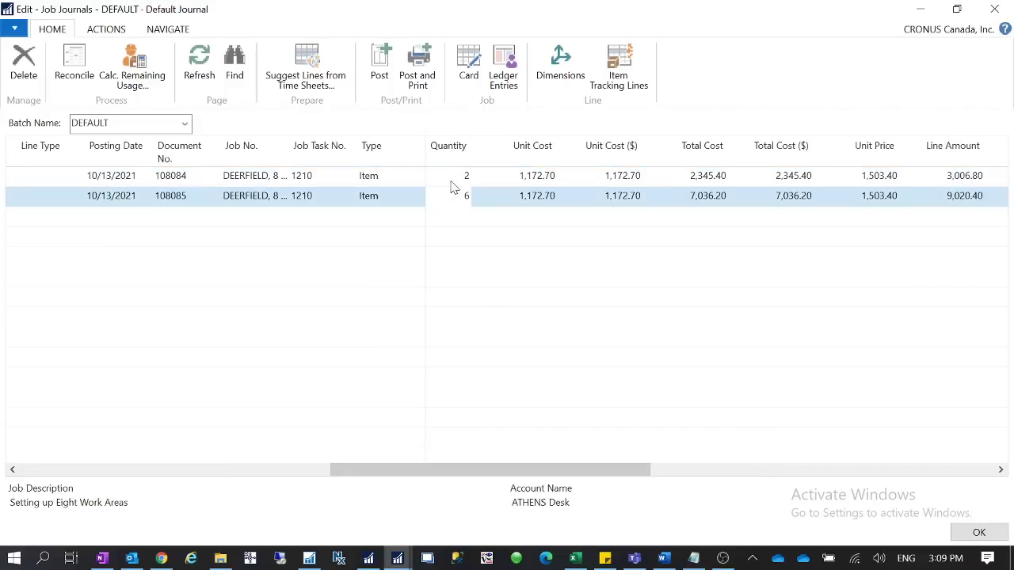
Post the two ATHENS Desk lines in the DEFAULT job journal and return to the planning lines.
click(388, 177)
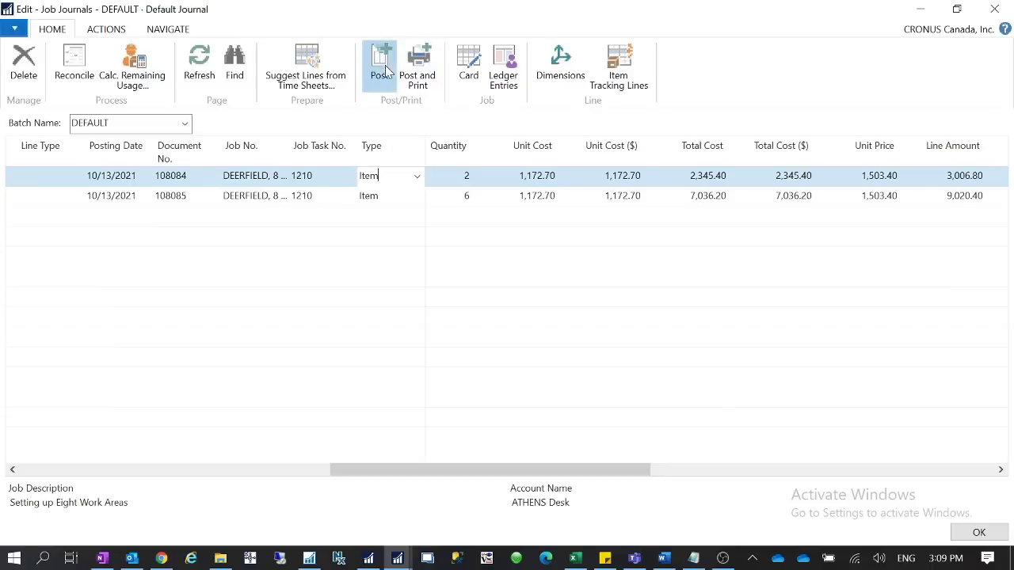
click(379, 67)
click(518, 298)
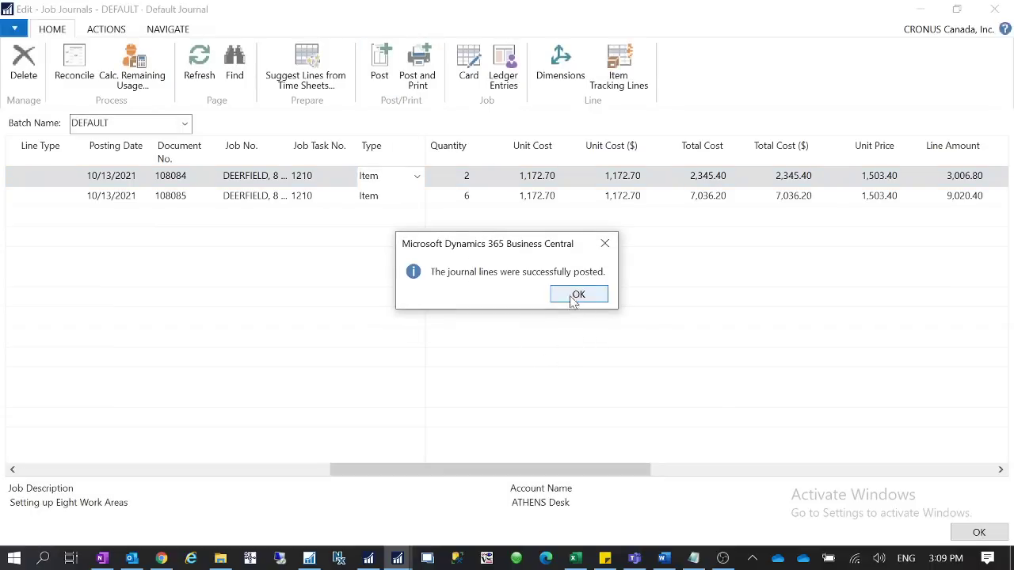
click(576, 295)
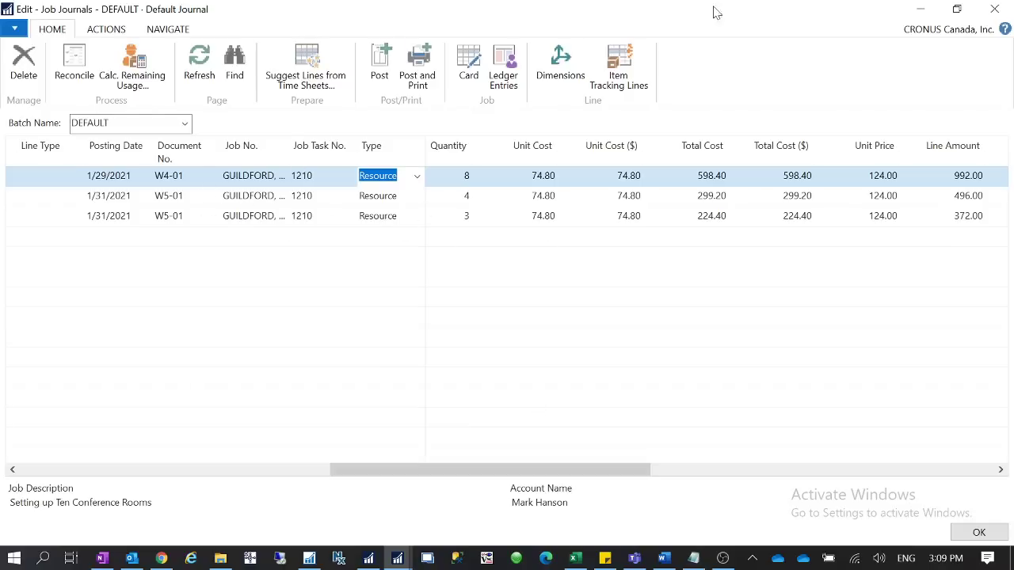
click(995, 9)
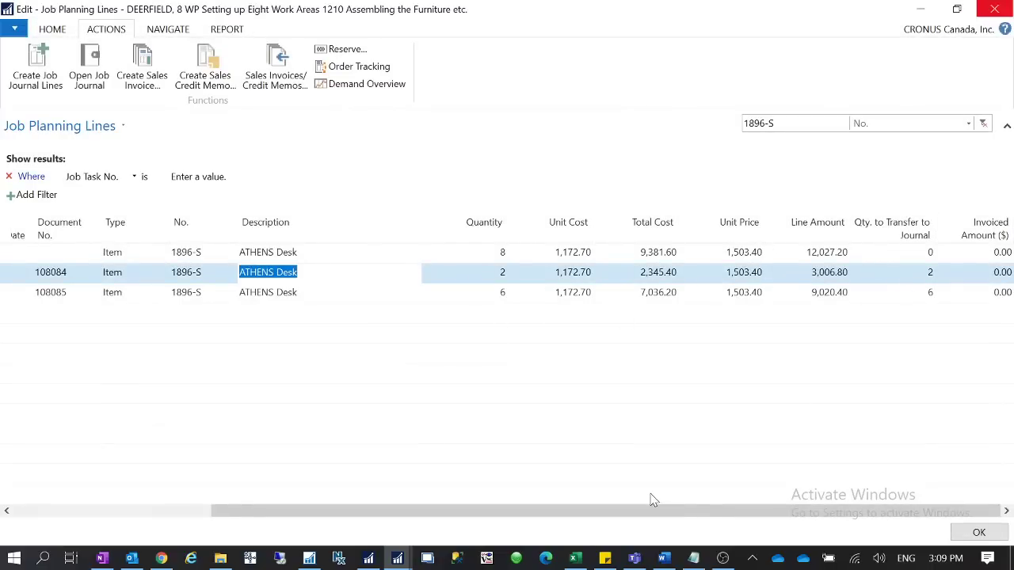
Refresh the job planning lines and check the invoiced amounts and quantities to transfer on the Billable ATHENS Desk lines.
click(64, 29)
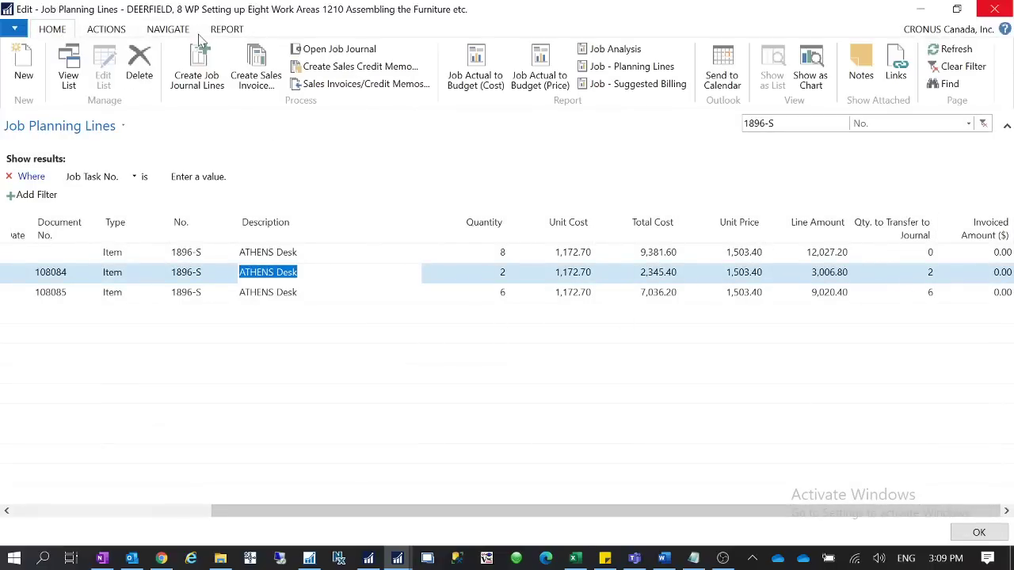
click(959, 51)
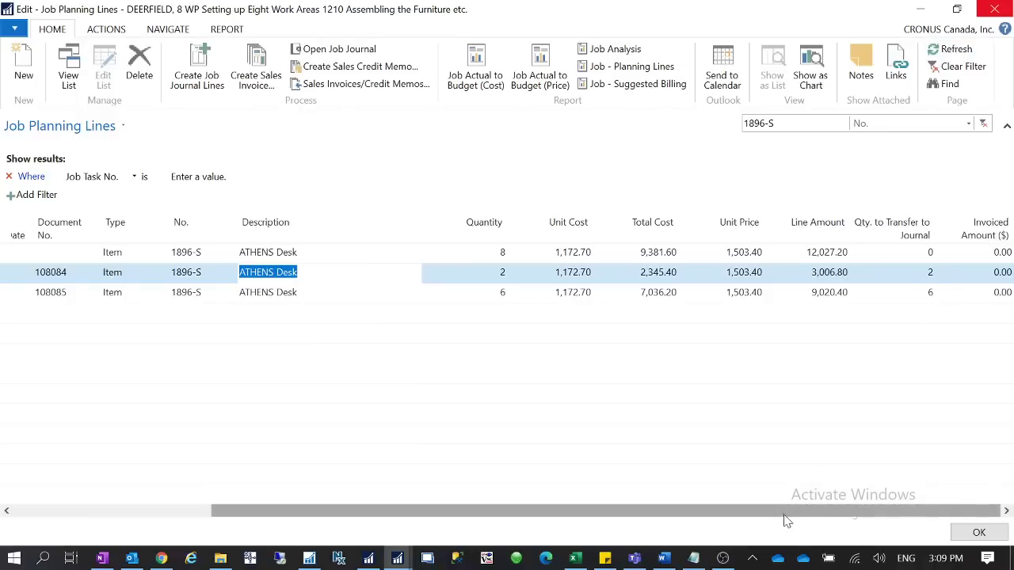
click(979, 272)
click(986, 300)
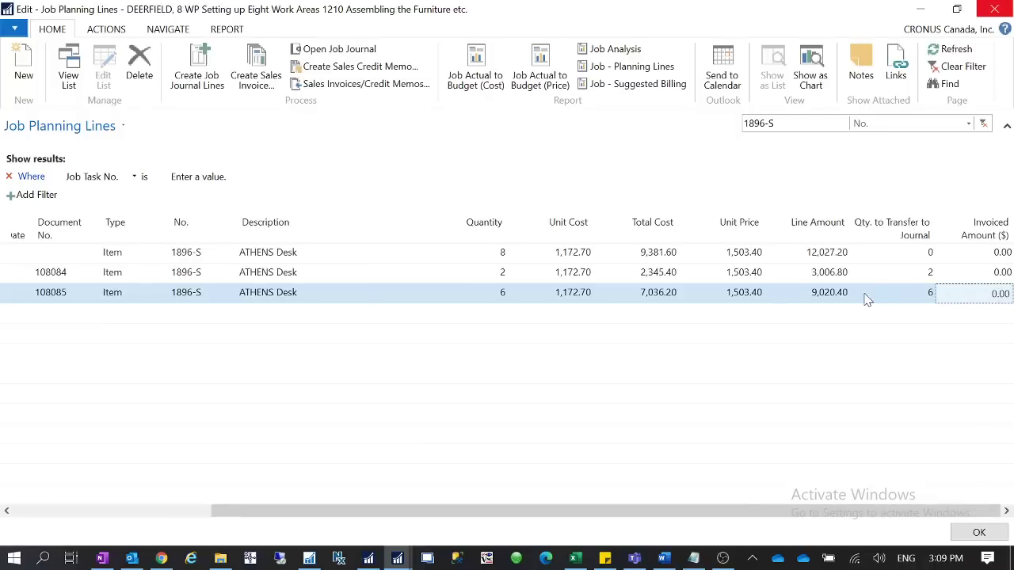
click(926, 276)
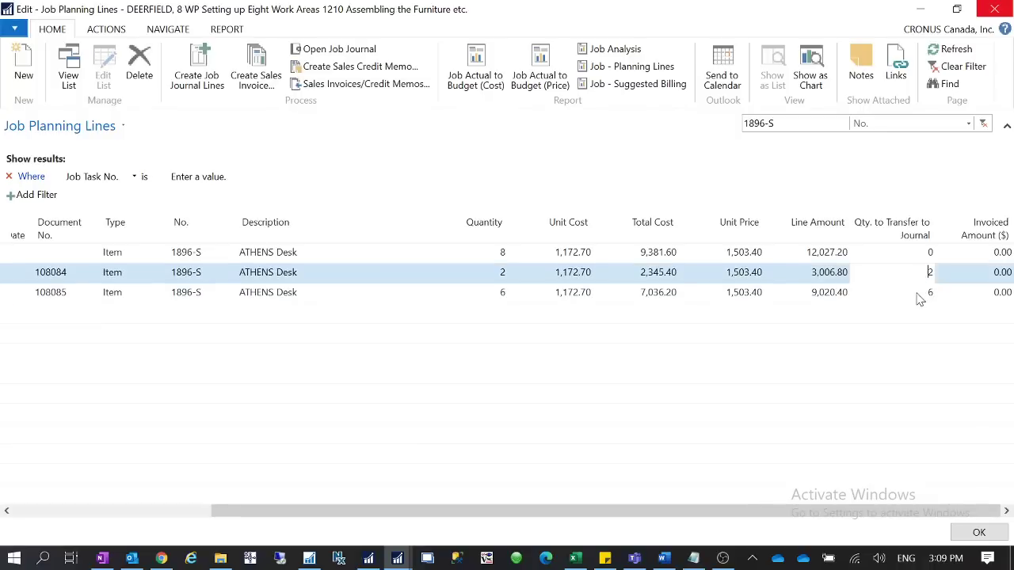
click(919, 299)
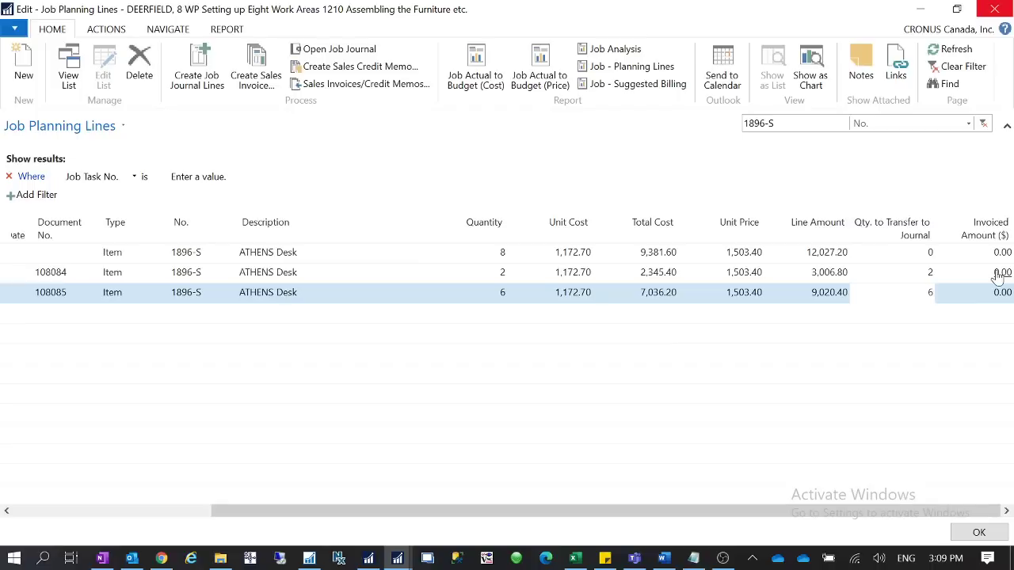
Set the six-desk line's invoice transfer to append to the open Deerfield Graphics Company sales invoice, with posting date 12/24/2020.
click(251, 80)
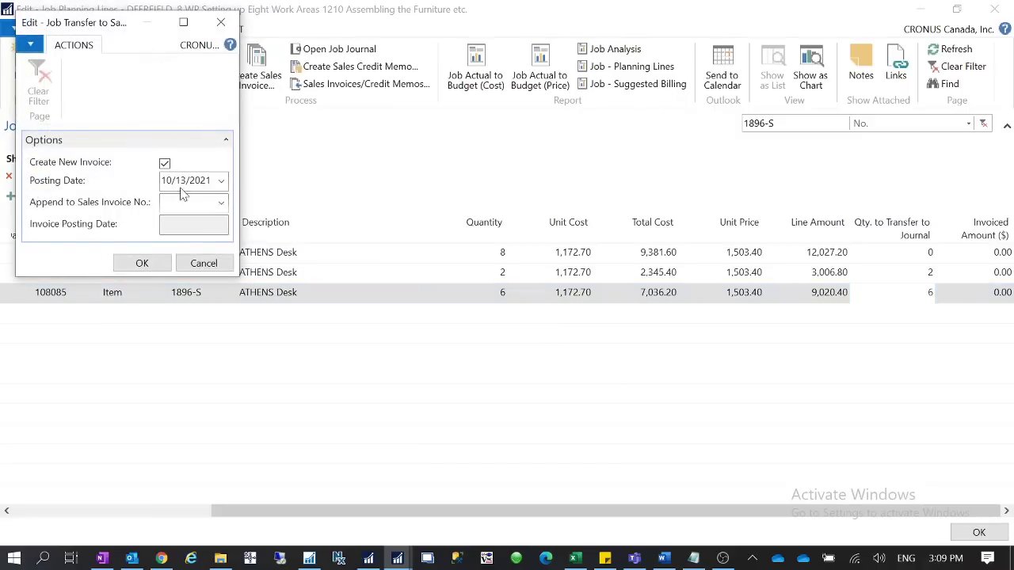
click(221, 204)
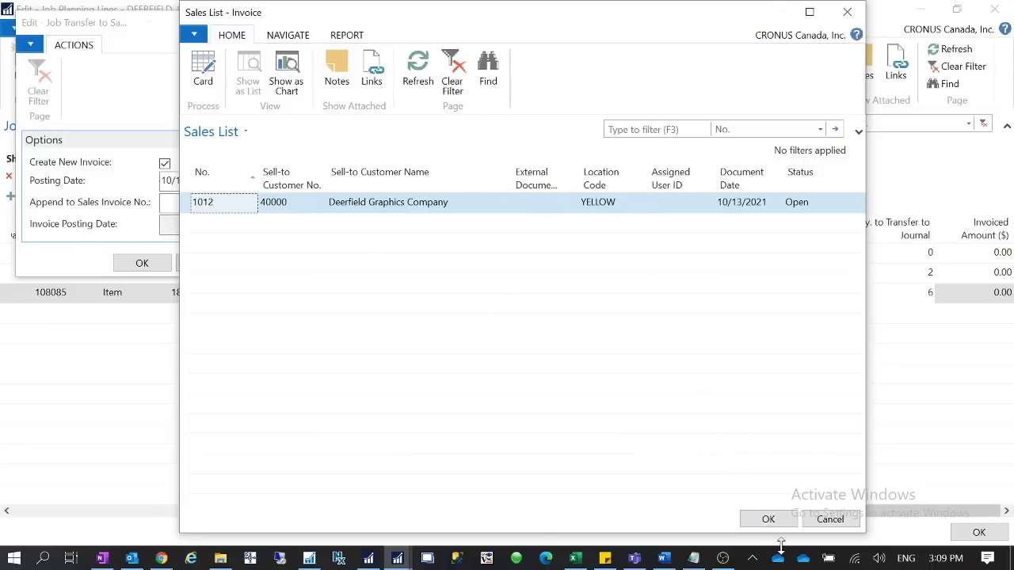
click(768, 519)
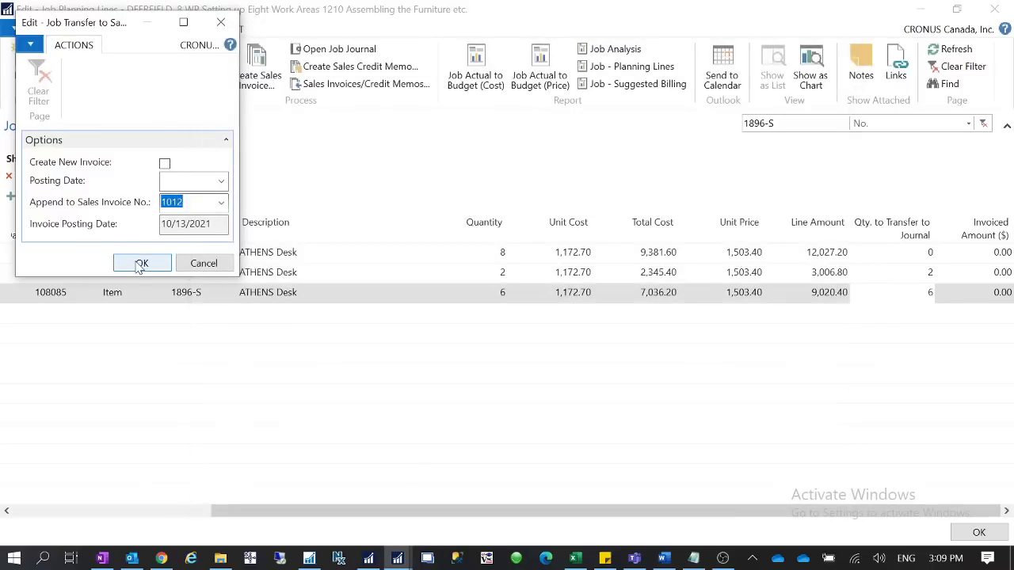
click(176, 181)
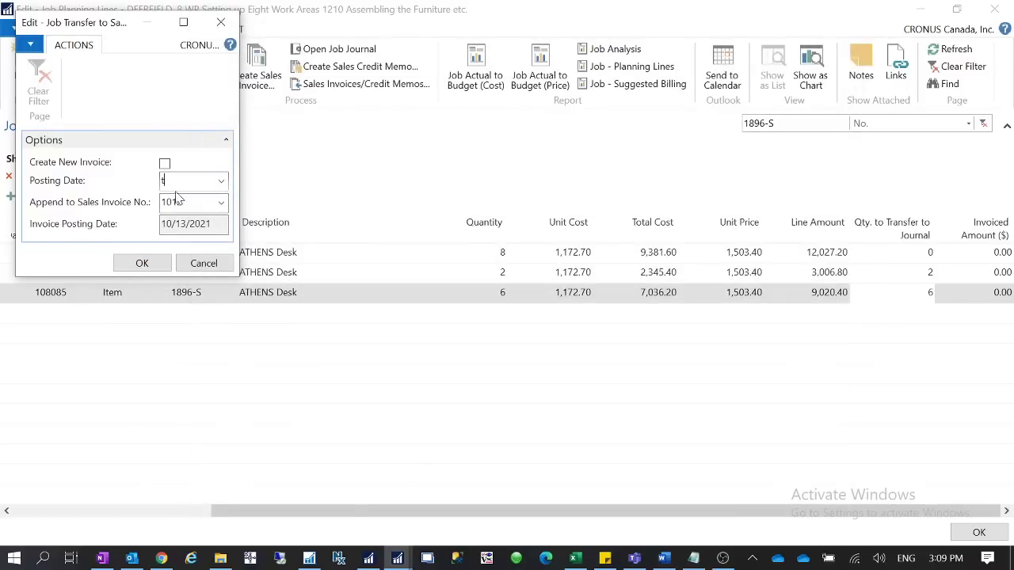
text(t)
key(Tab)
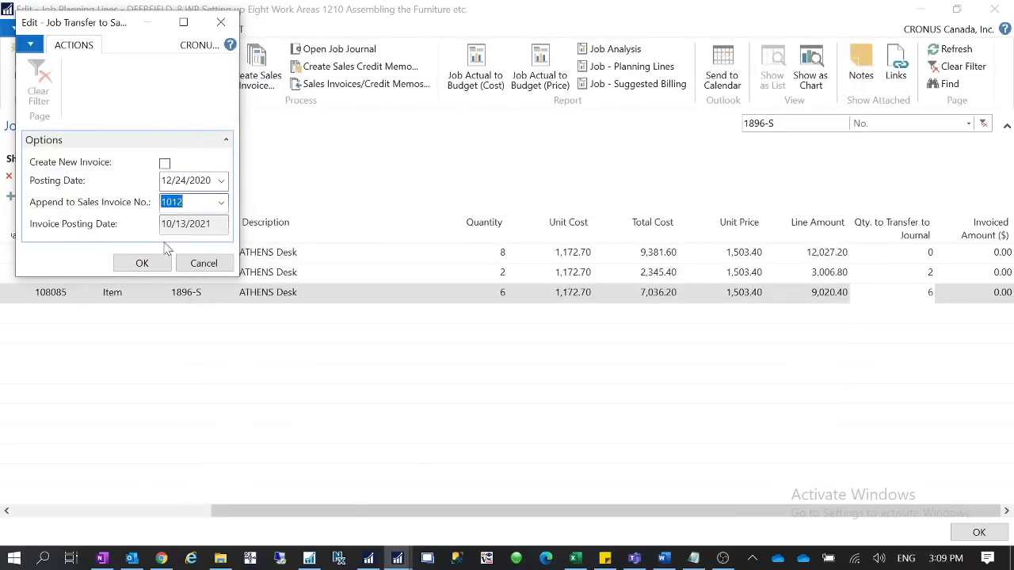
Switch the transfer to Create New Invoice and try to create the sales invoice from the six-desk line.
click(165, 164)
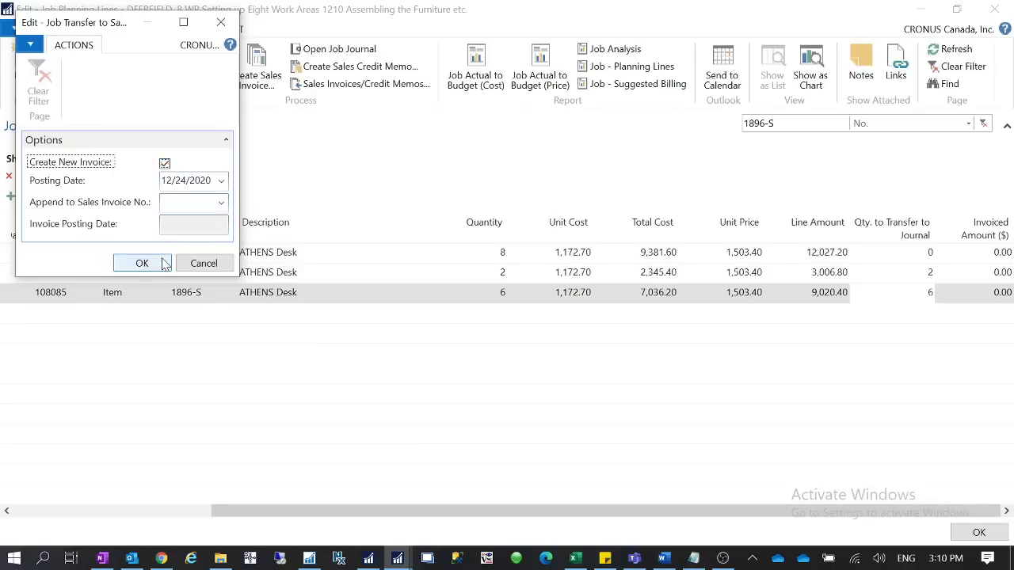
click(183, 23)
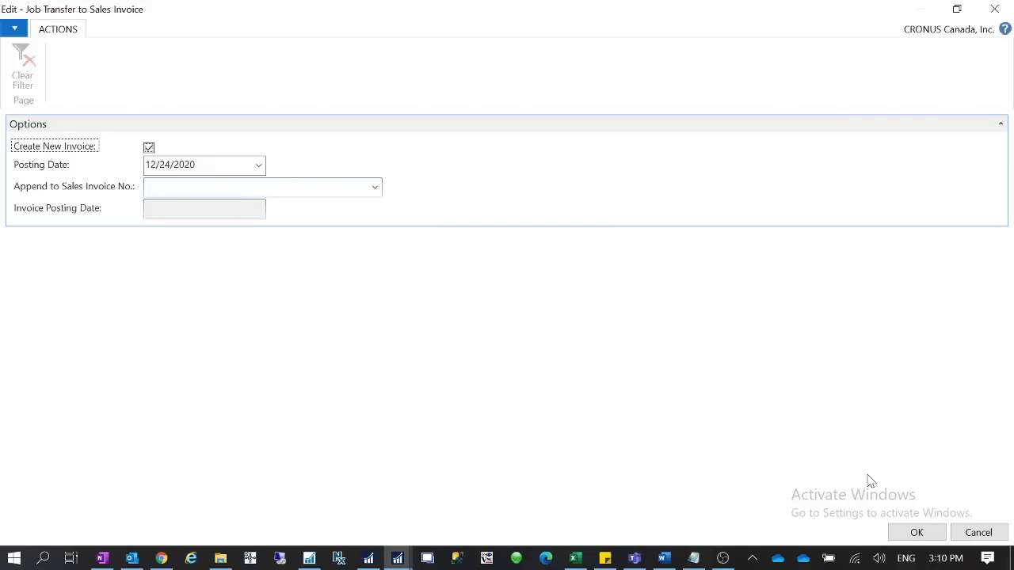
click(916, 534)
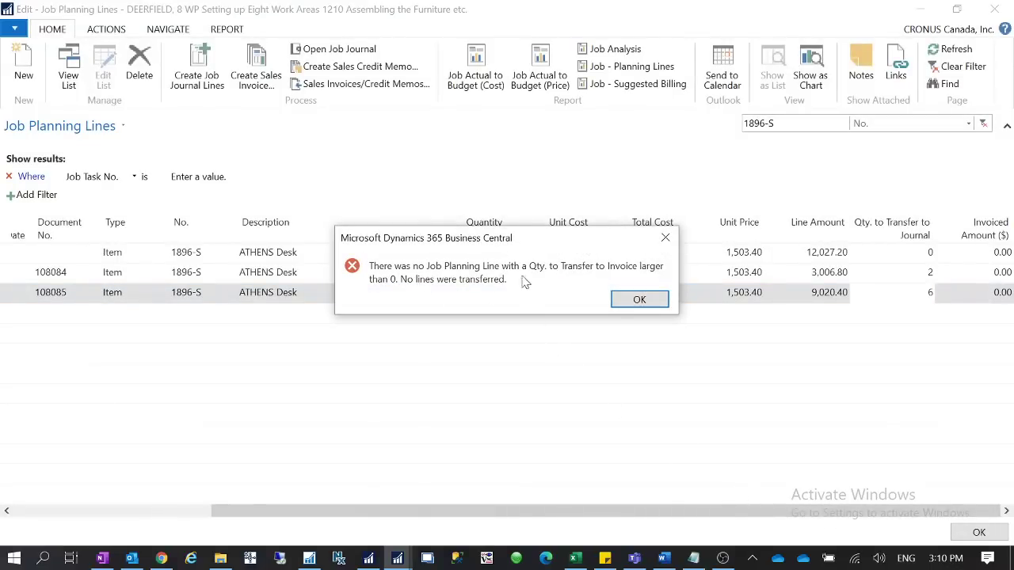
click(634, 298)
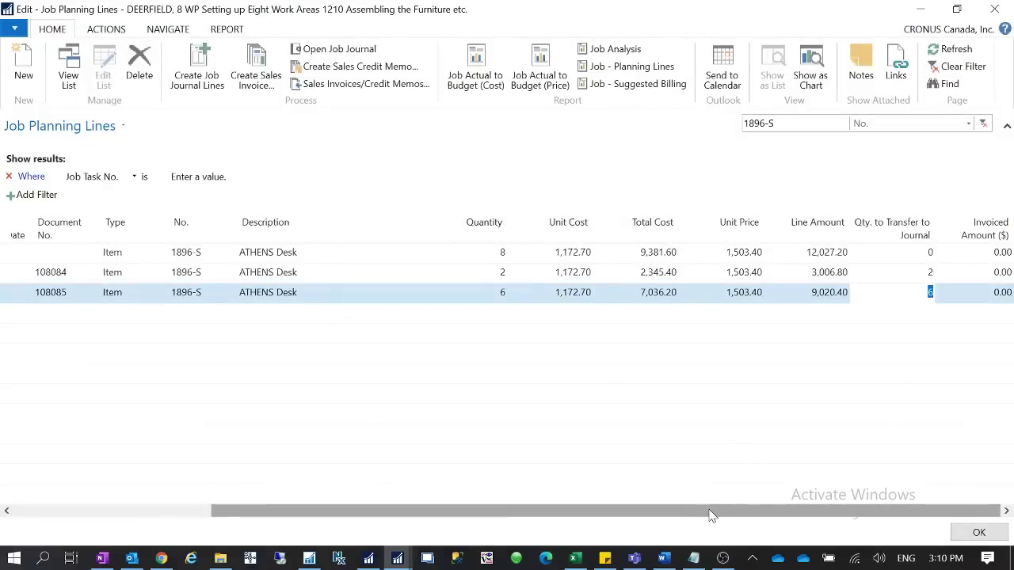
Add the Qty. to Transfer to Invoice and Qty. to Invoice columns to the job planning lines list.
right_click(728, 229)
click(761, 282)
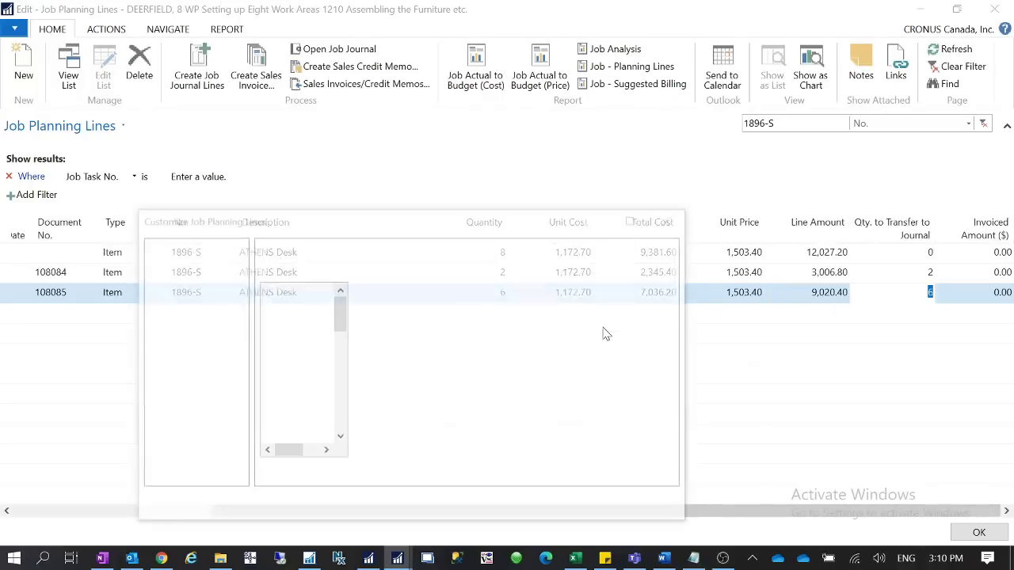
click(299, 409)
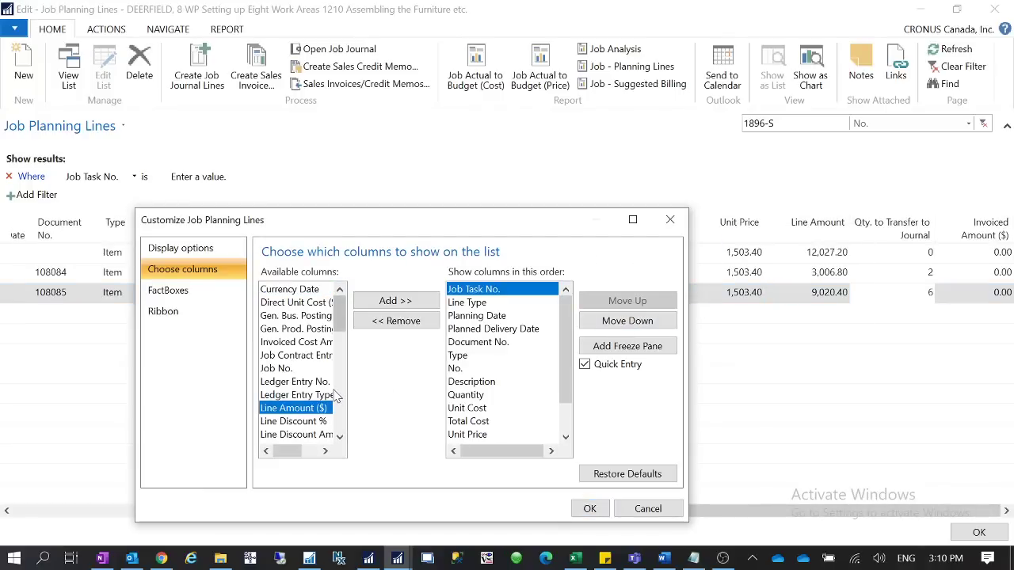
key(q)
key(q)
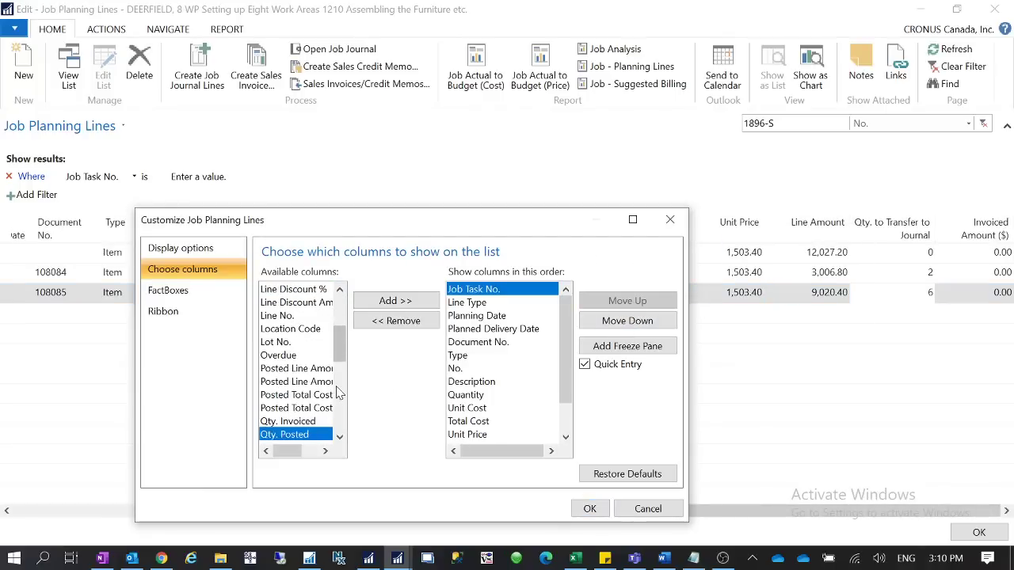
key(q)
key(q)
key(q)
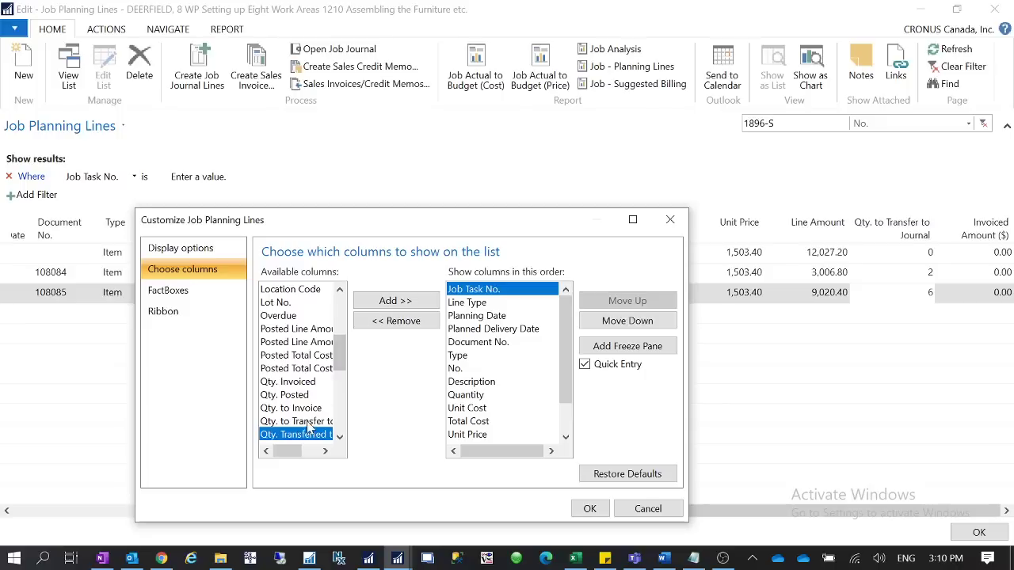
click(309, 410)
click(324, 423)
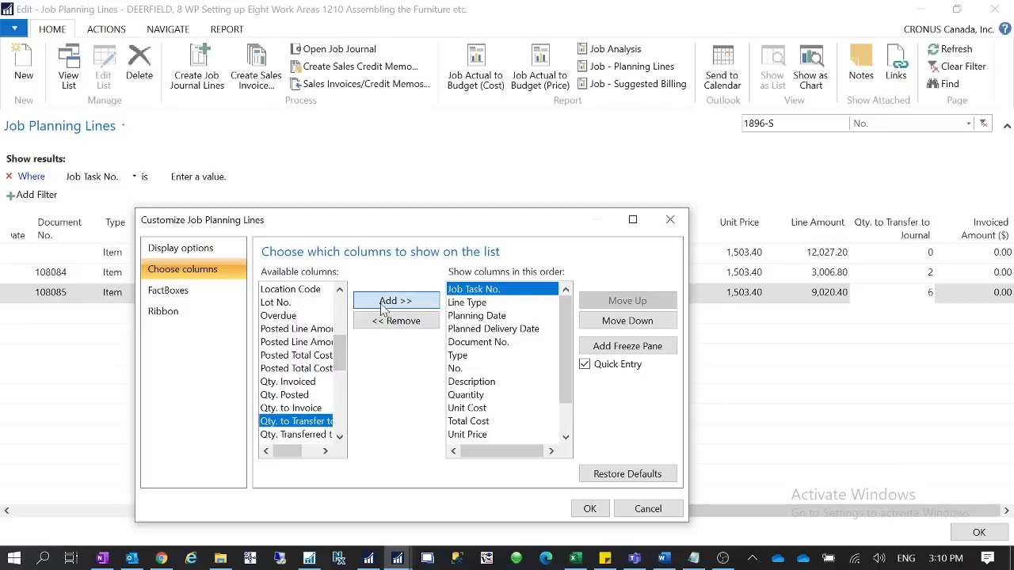
click(373, 302)
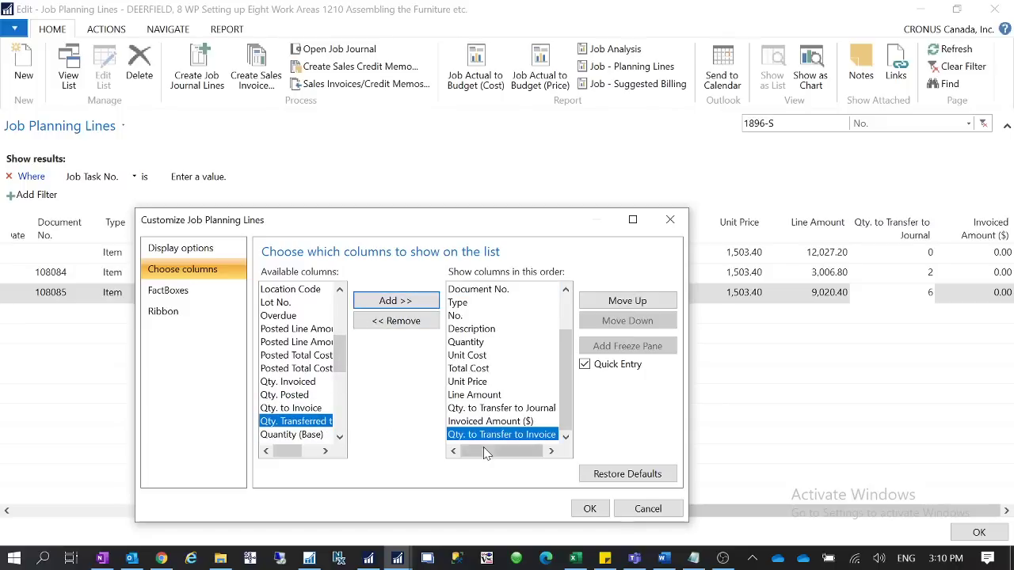
click(290, 408)
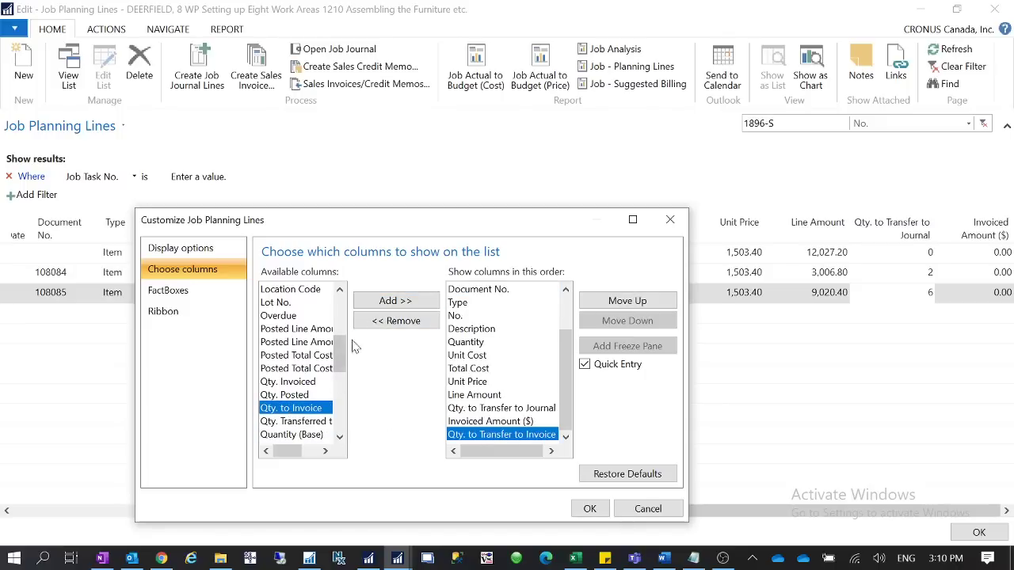
click(400, 303)
Place the Qty. to Transfer to Invoice and Qty. to Invoice columns directly before Invoiced Amount ($).
click(531, 425)
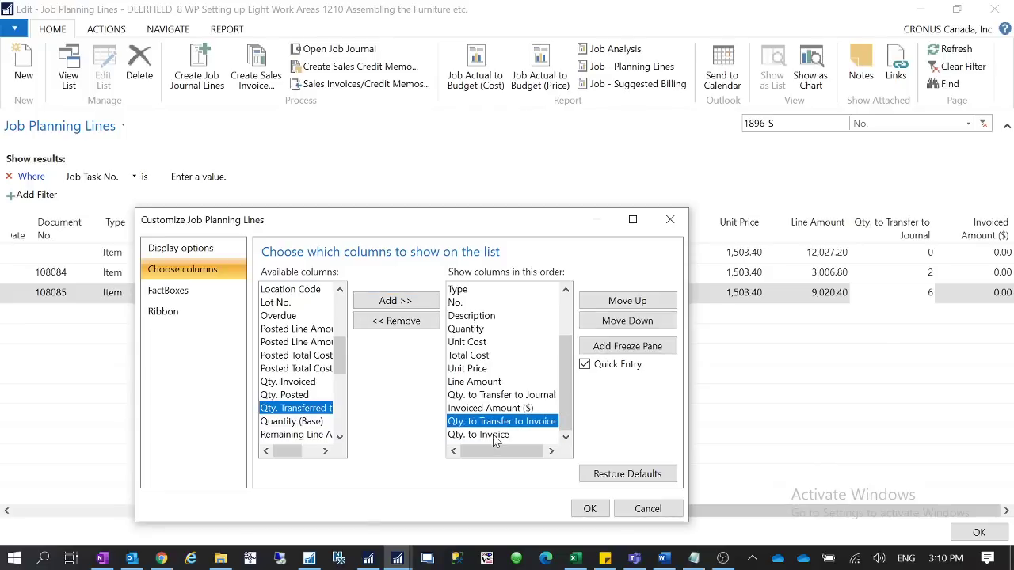
click(495, 435)
click(497, 422)
click(621, 301)
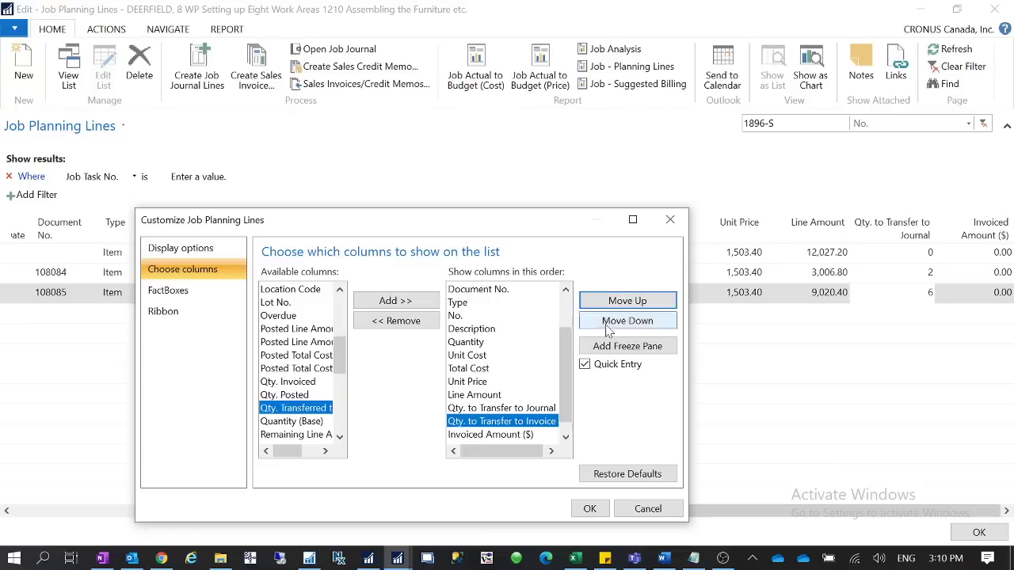
scroll(565, 380, down, 1)
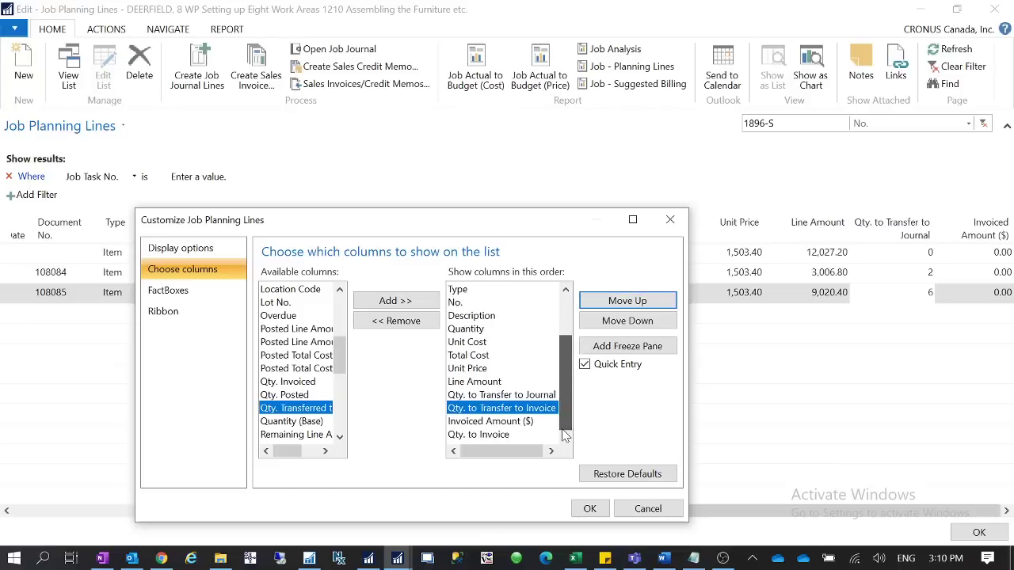
click(498, 436)
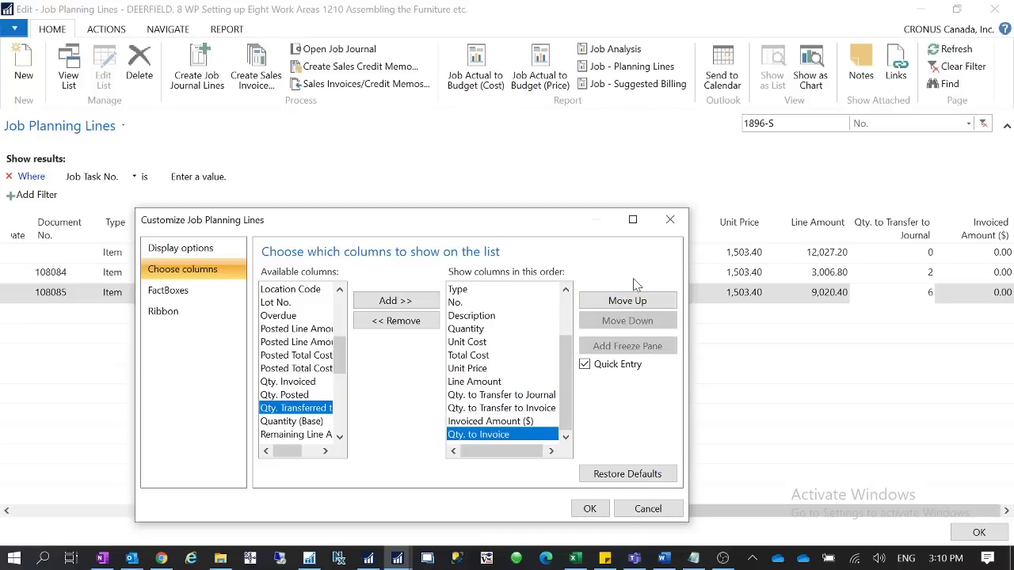
click(625, 301)
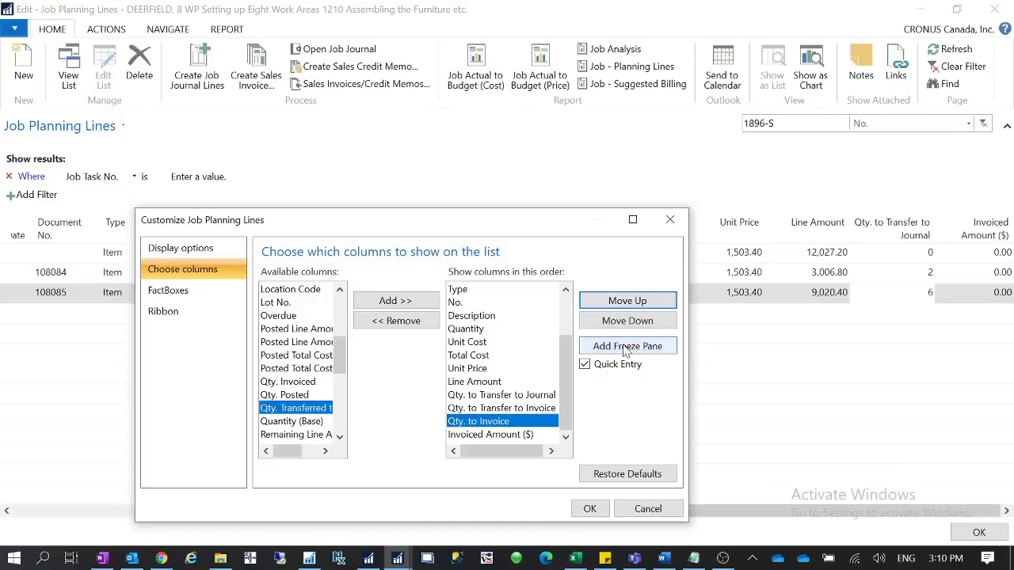
Apply the column changes and reopen the DEERFIELD, 8 WP job planning lines filtered to item No. 1896-S.
click(589, 509)
click(645, 303)
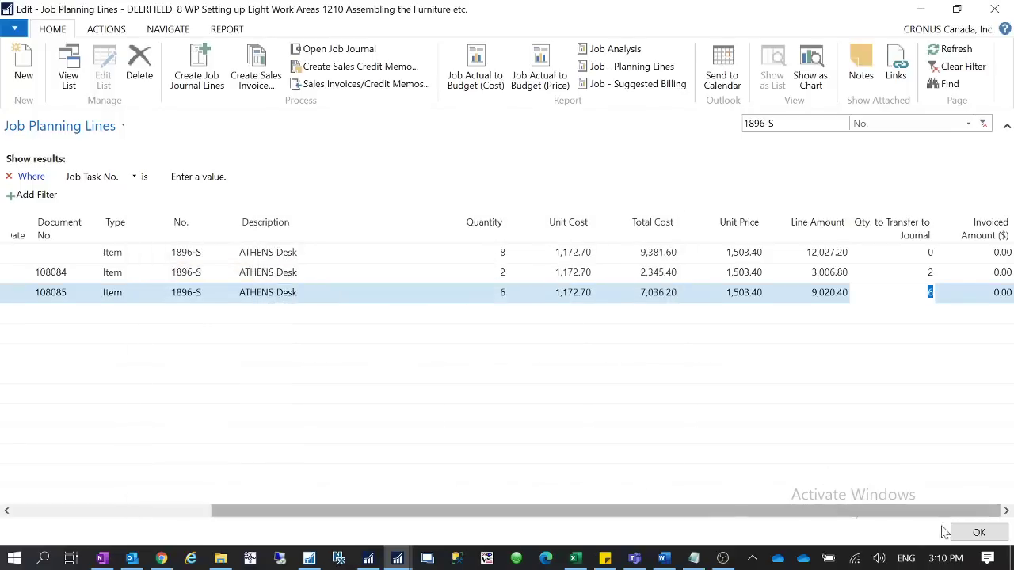
click(977, 532)
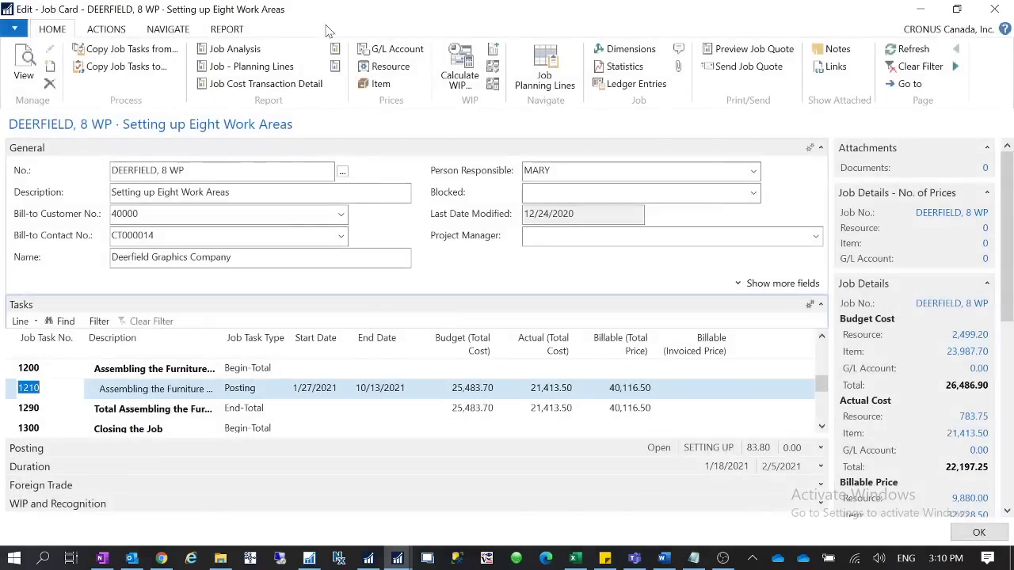
click(545, 78)
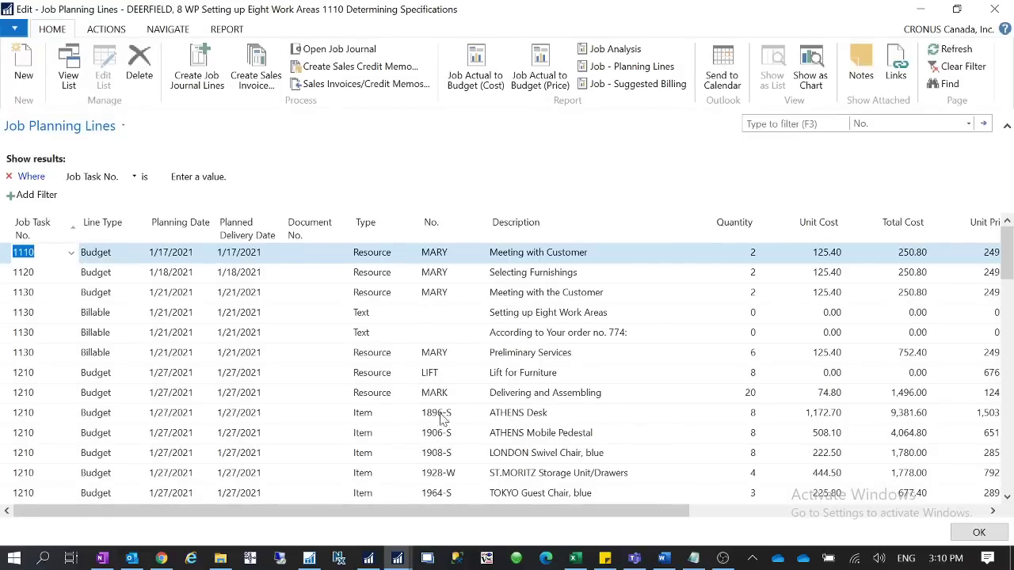
right_click(442, 418)
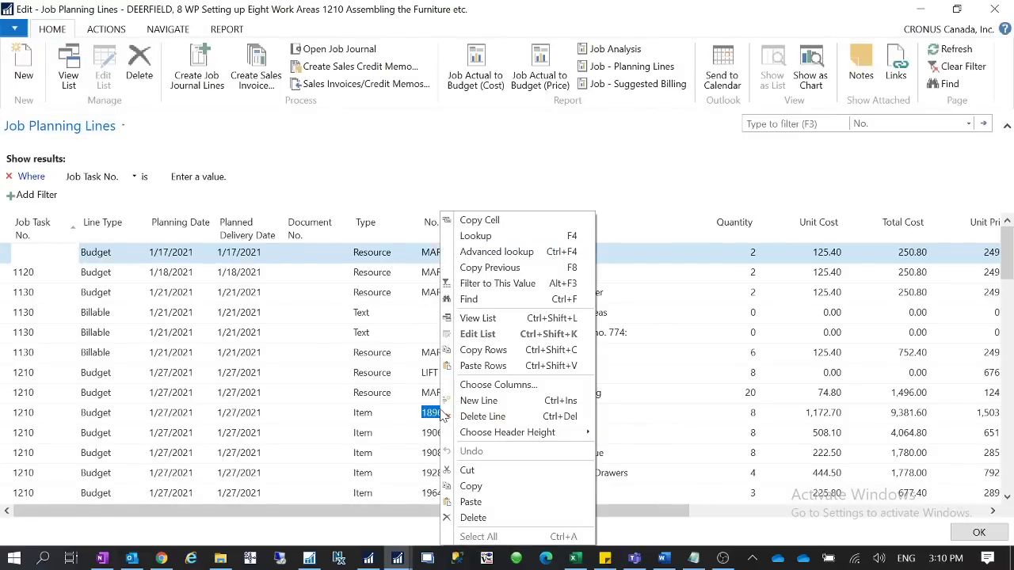
click(523, 294)
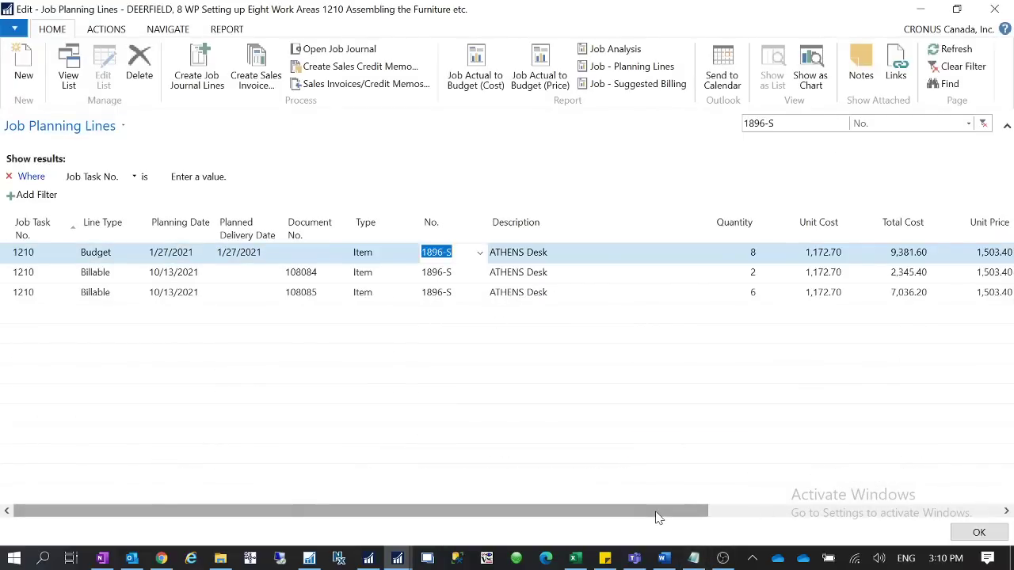
drag(656, 511, 949, 511)
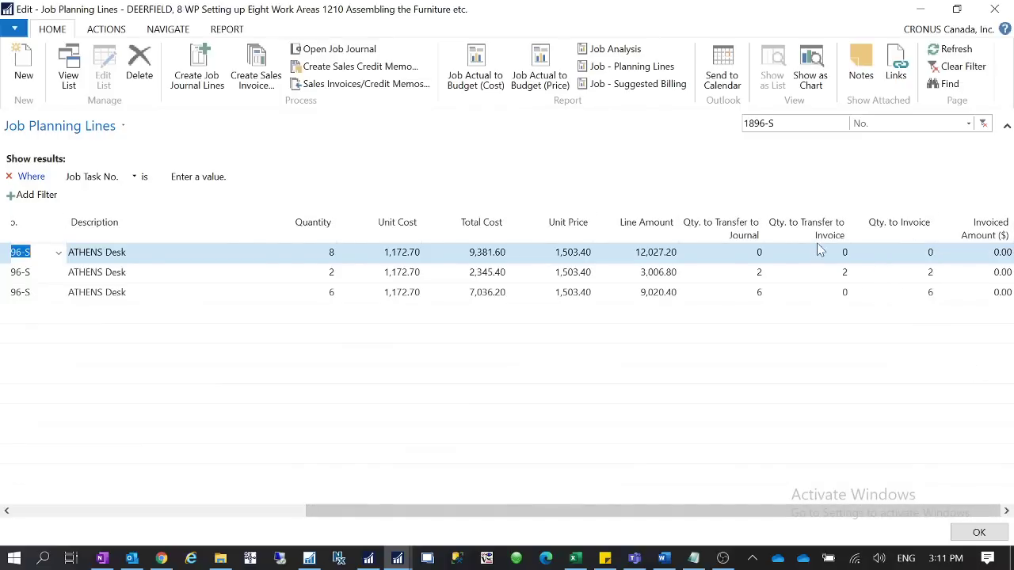
Try to set Qty. to Transfer to Invoice to 6 on the six-desk planning line.
click(842, 292)
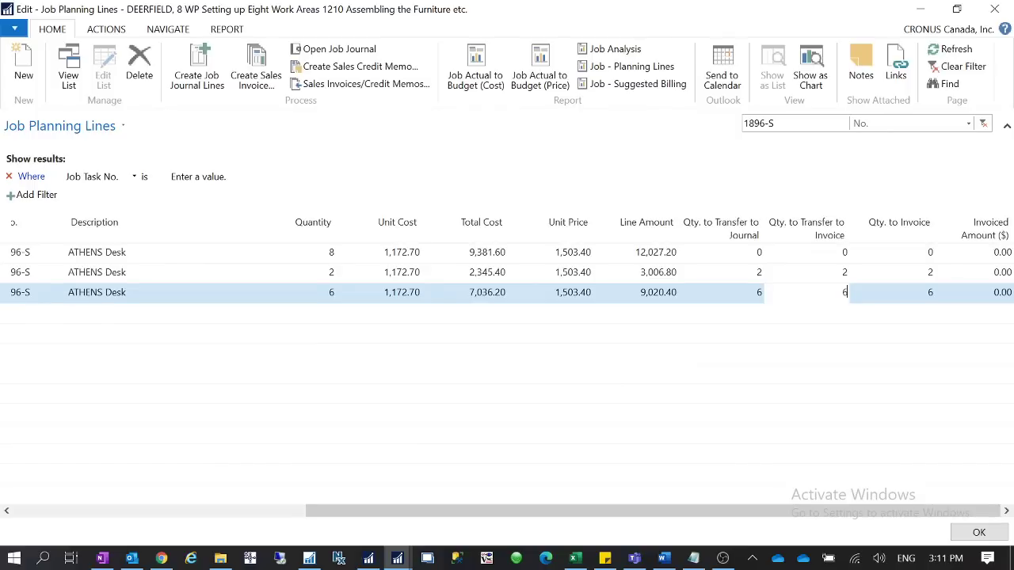
key(Tab)
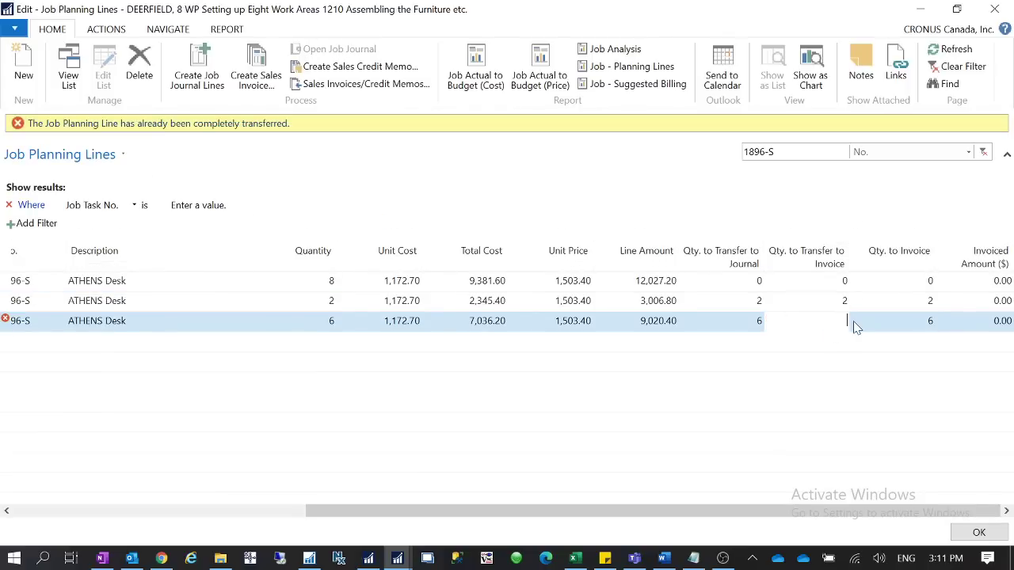
click(857, 324)
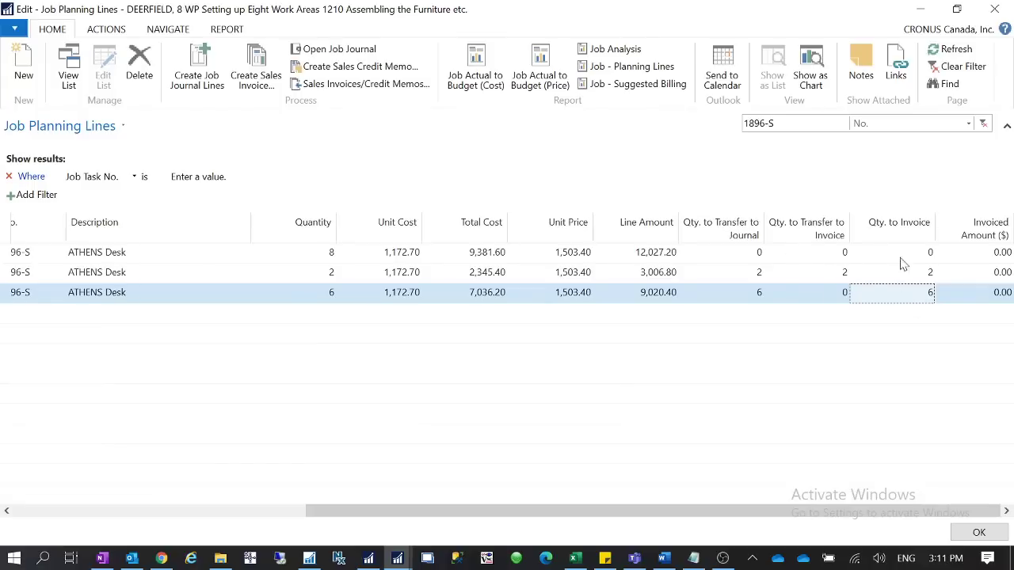
text(6)
click(886, 279)
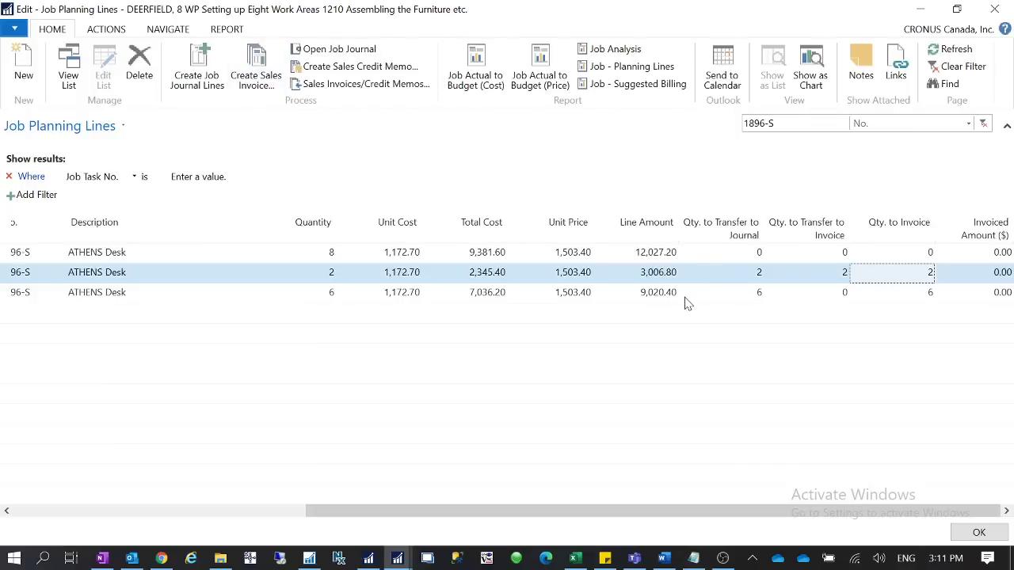
Retry creating a new sales invoice from the six-desk planning line with posting date 10/13/2021.
click(187, 33)
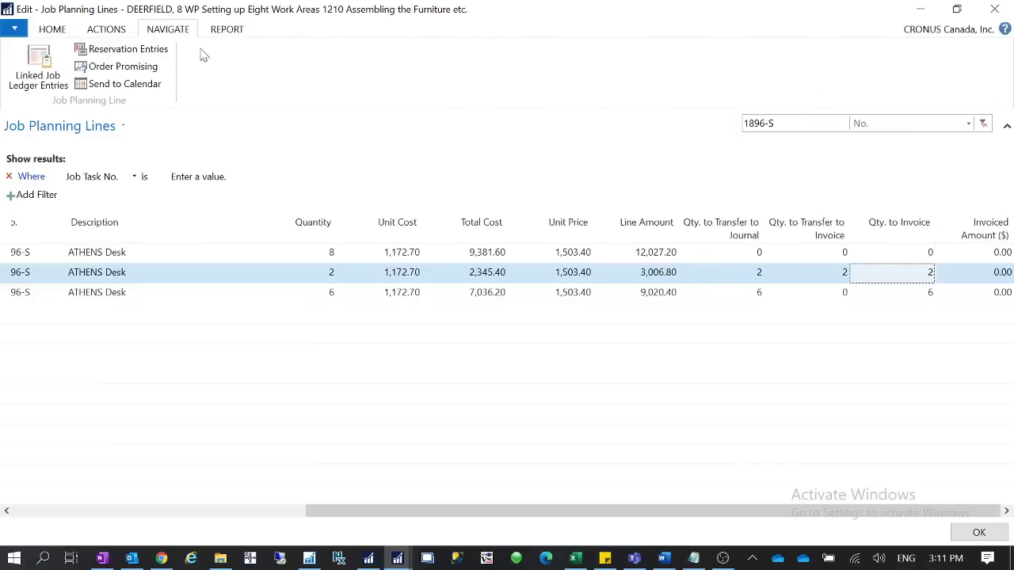
click(107, 32)
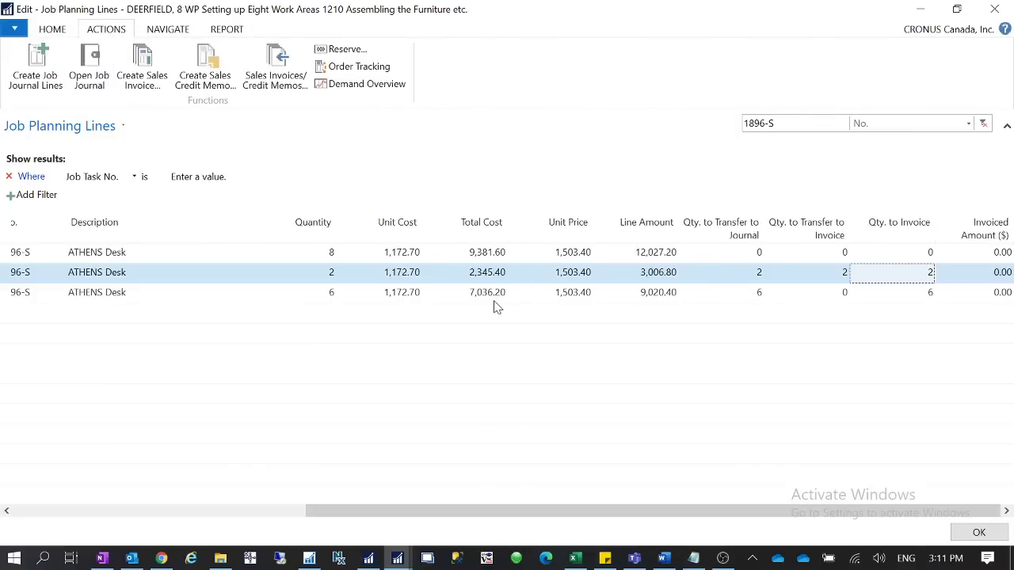
click(494, 299)
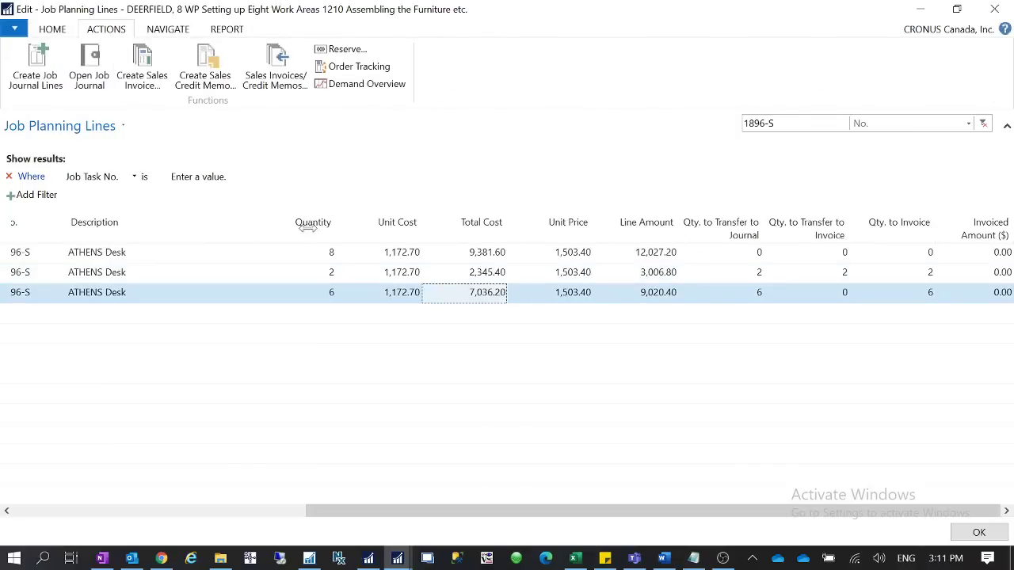
click(52, 30)
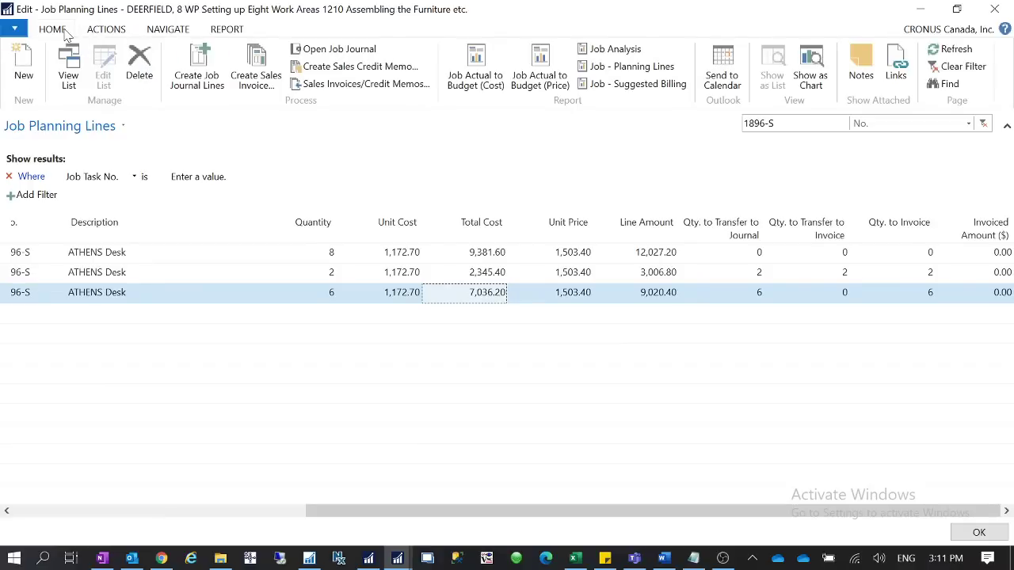
click(253, 79)
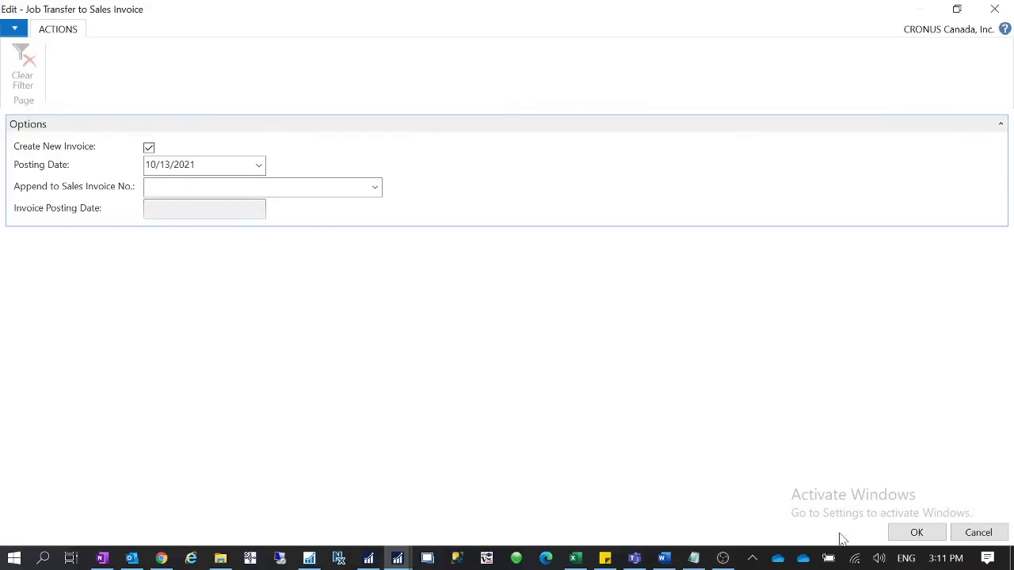
click(917, 533)
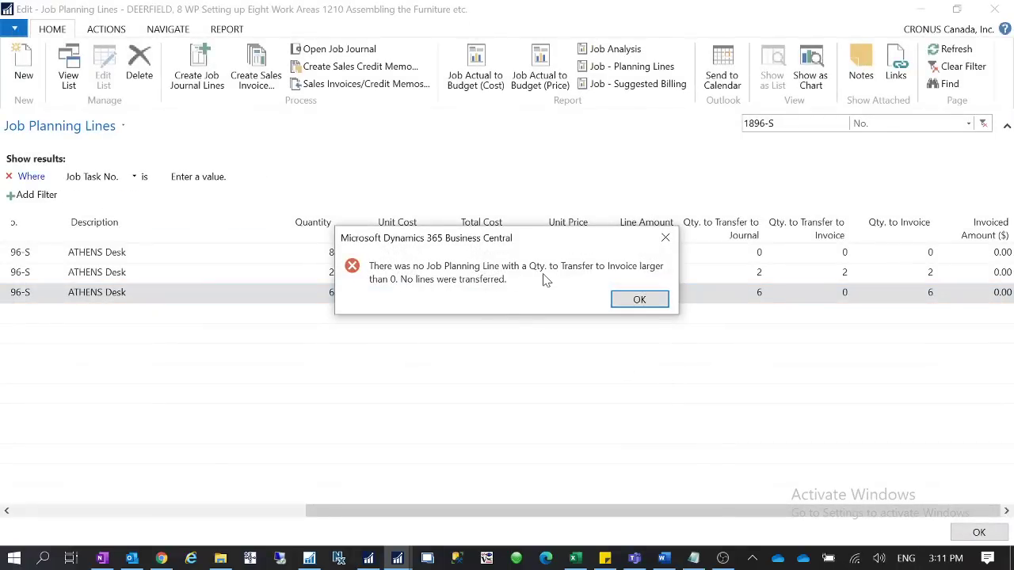
click(640, 299)
Transfer the two-desk planning line to a new sales invoice with posting date 10/13/2021.
click(784, 281)
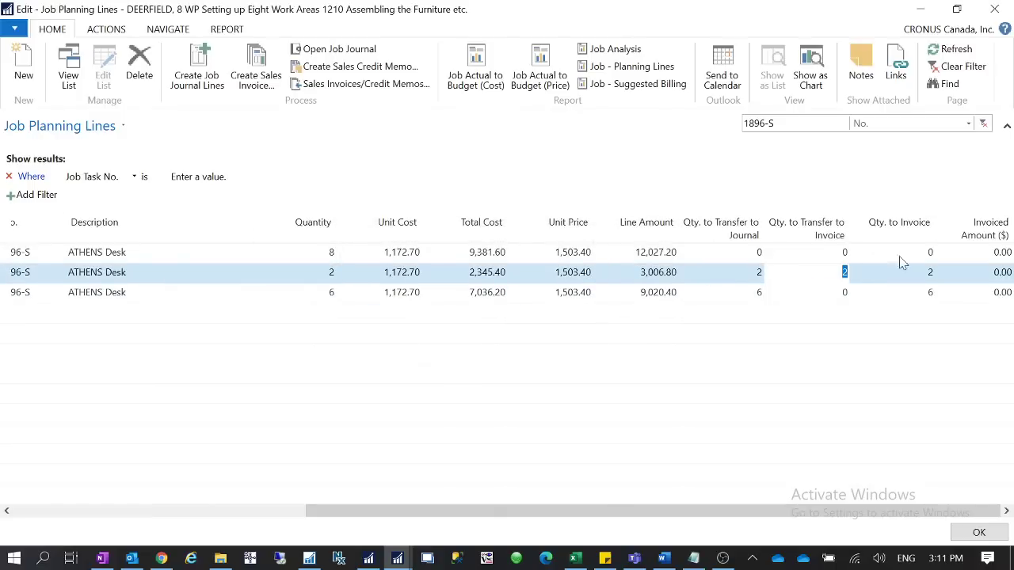
click(256, 79)
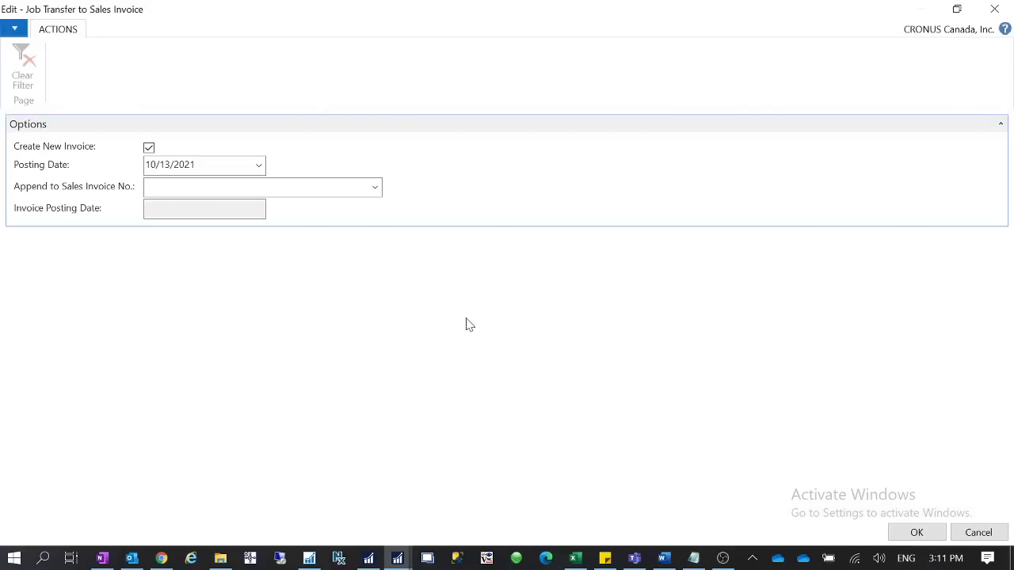
click(919, 533)
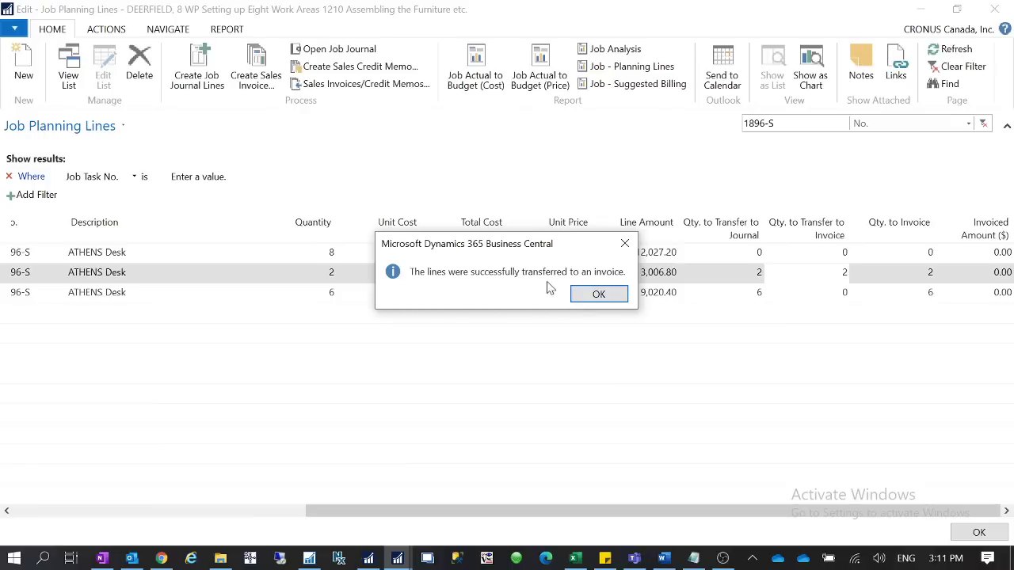
click(599, 295)
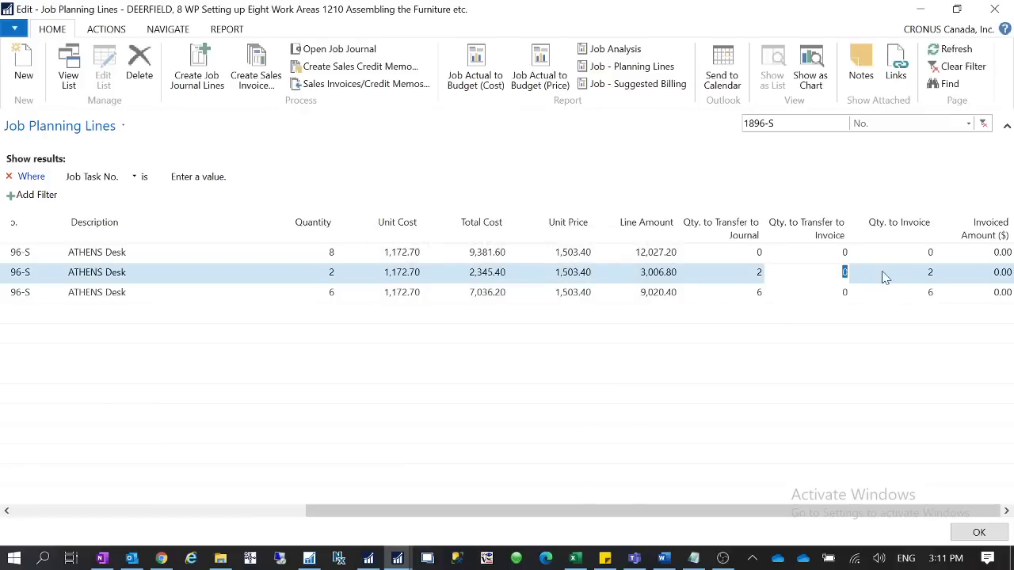
Compare the Qty. to Invoice values on the two-desk and six-desk planning lines.
click(924, 294)
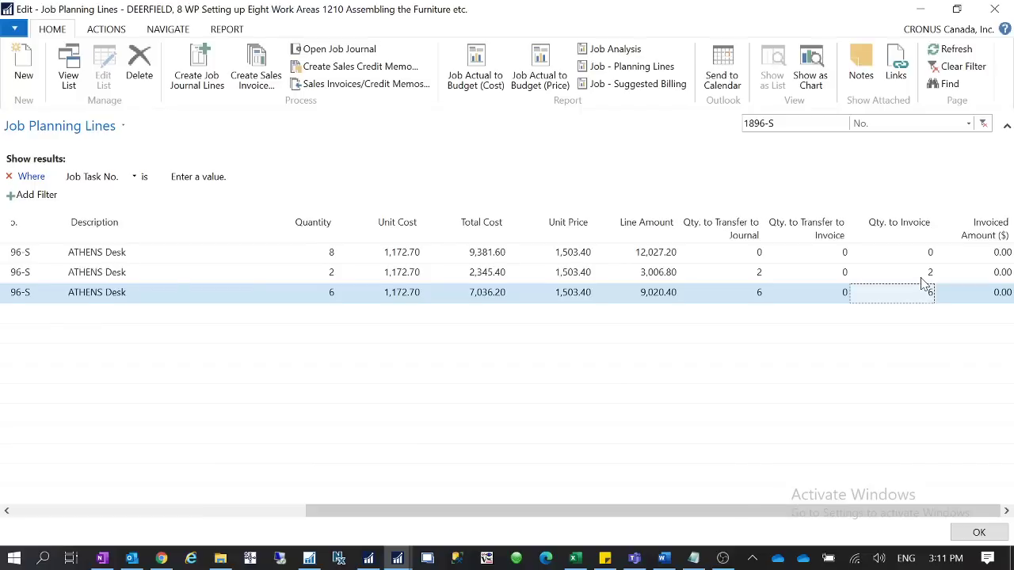
click(919, 274)
click(911, 295)
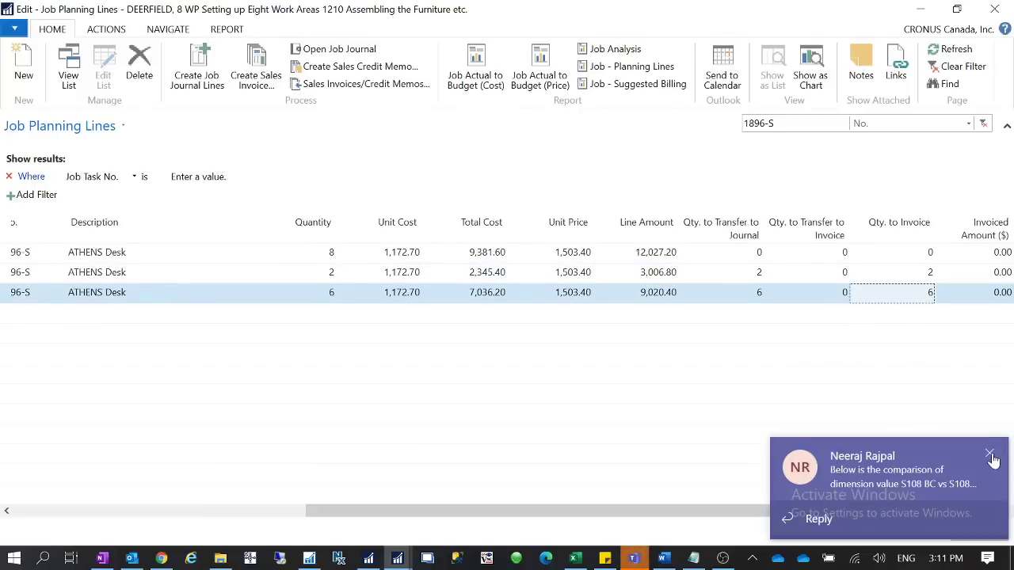
click(990, 455)
click(919, 276)
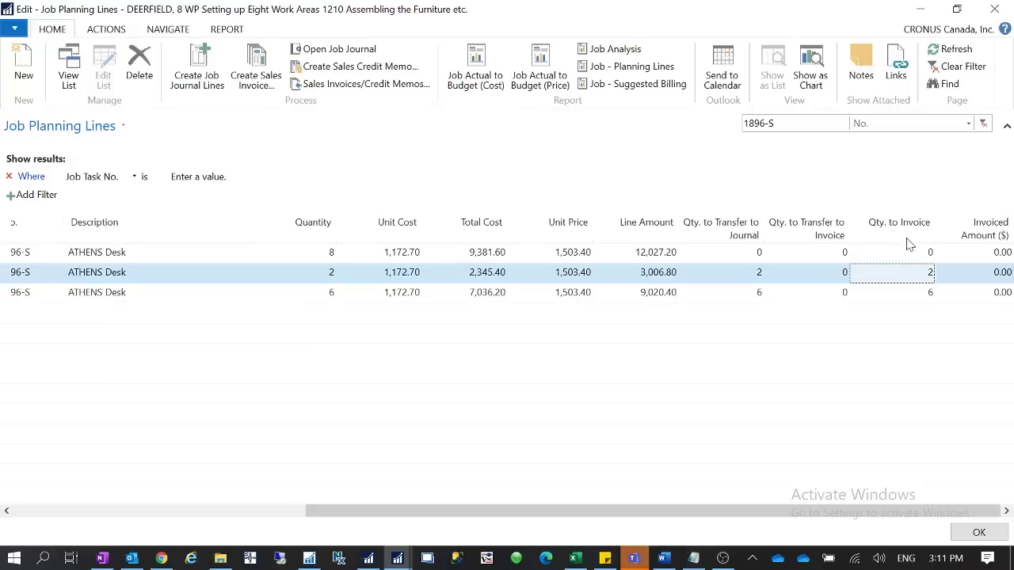
click(925, 294)
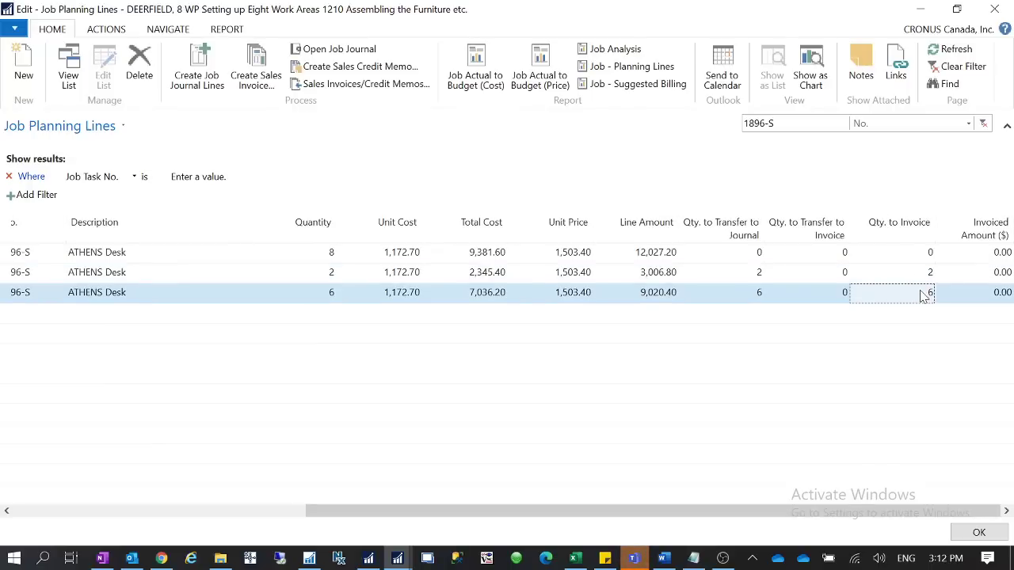
Open the sales invoice linked to the six-desk planning line, try to post it, and exit the document.
click(181, 28)
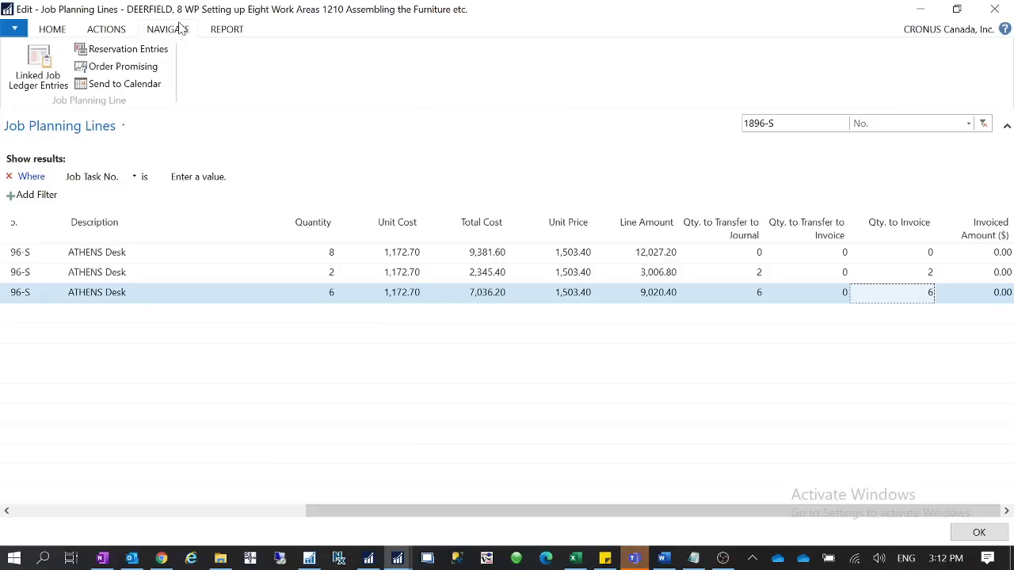
click(124, 32)
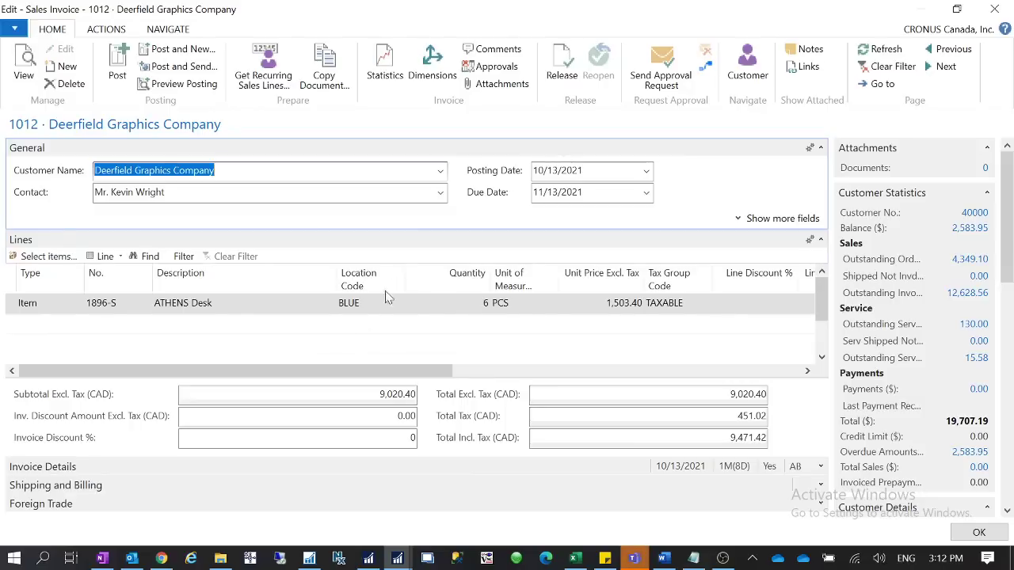
click(118, 68)
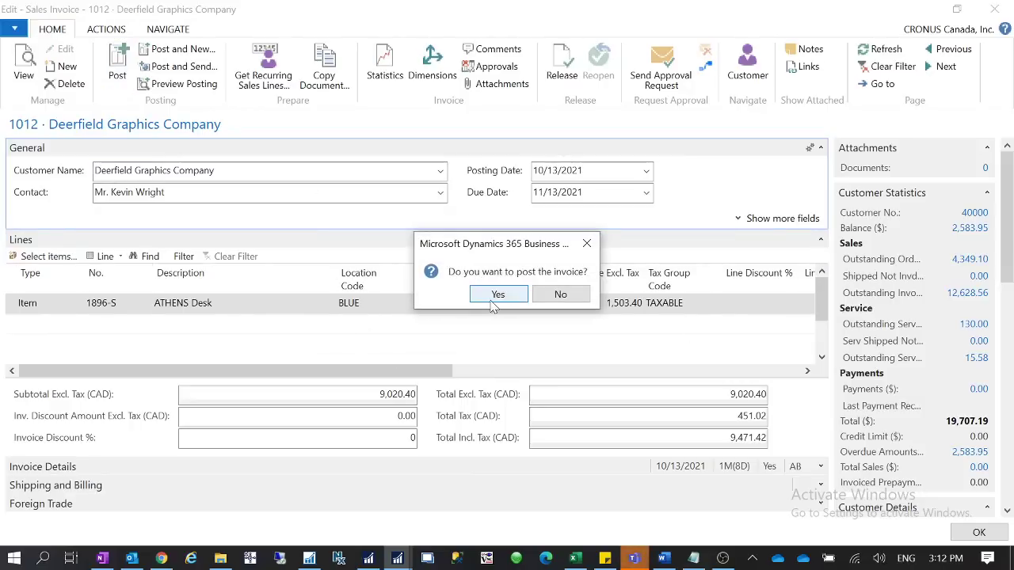
click(495, 300)
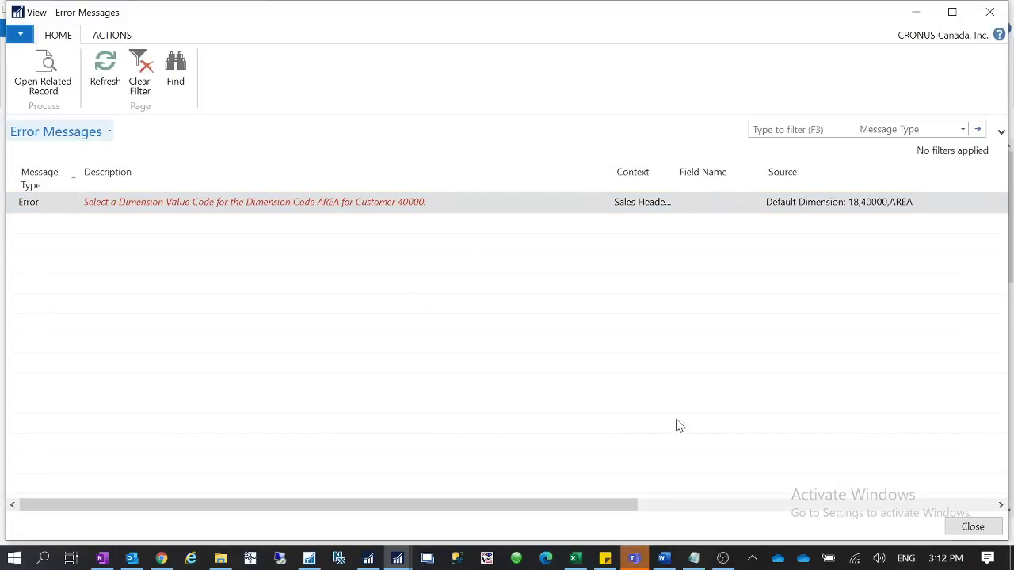
click(973, 527)
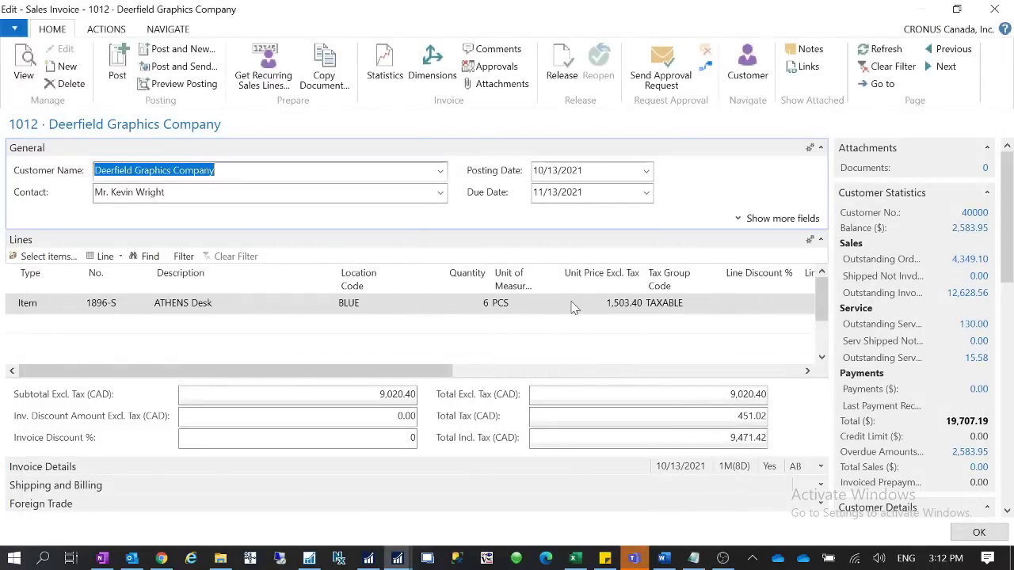
click(979, 532)
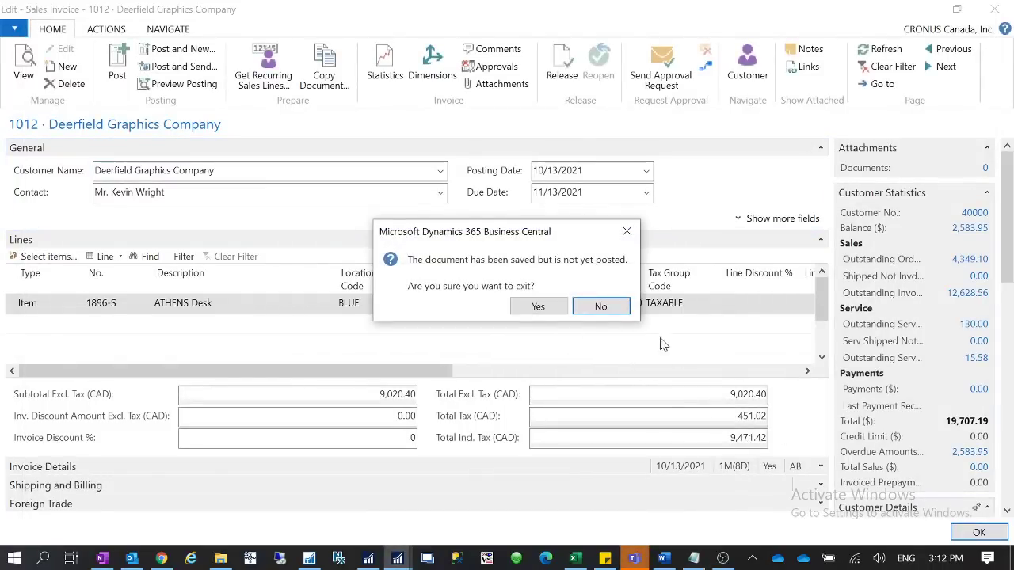
click(539, 307)
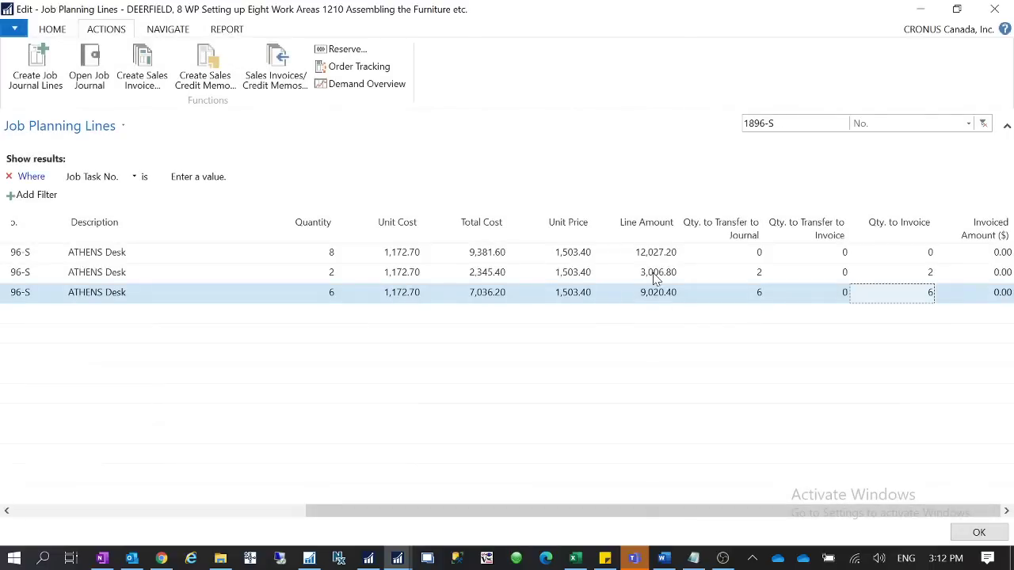
Open the sales invoice linked to the two-desk planning line.
click(654, 276)
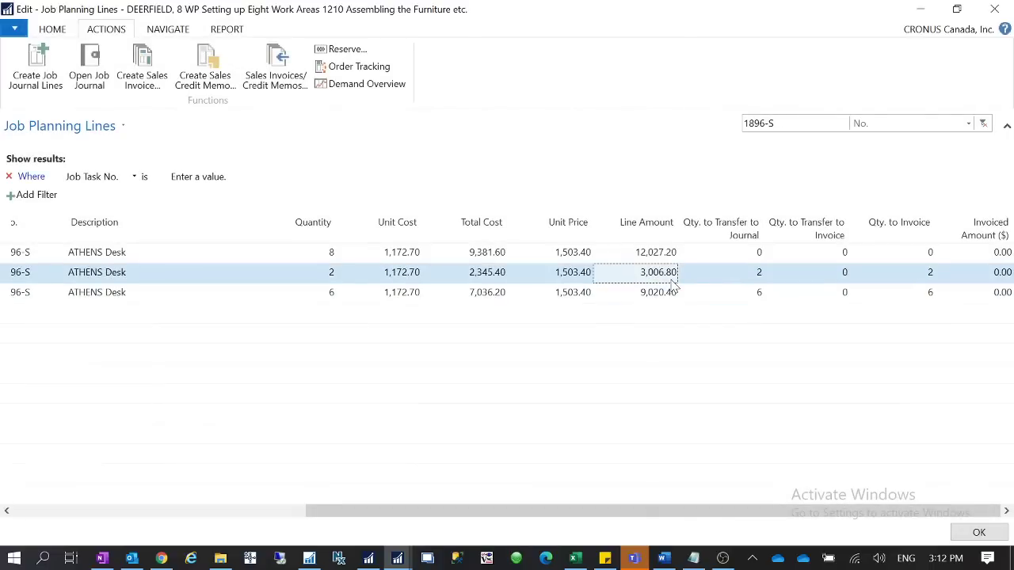
click(143, 79)
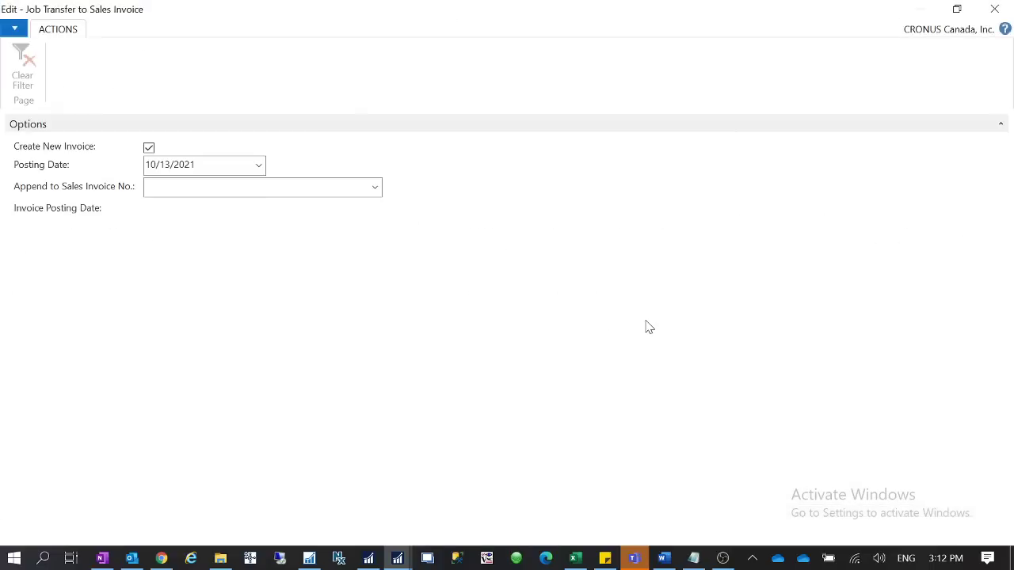
click(994, 8)
click(282, 82)
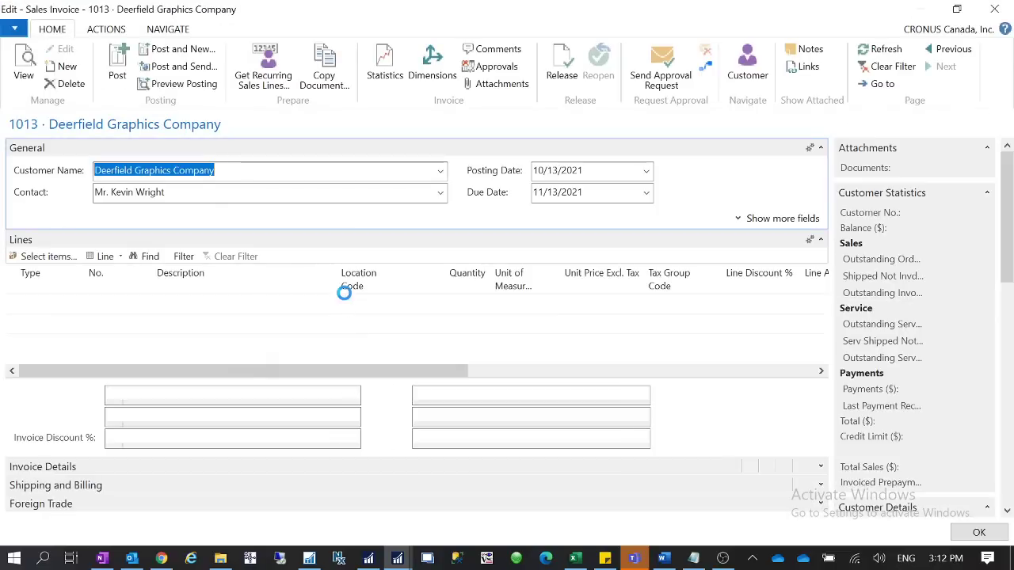
click(989, 457)
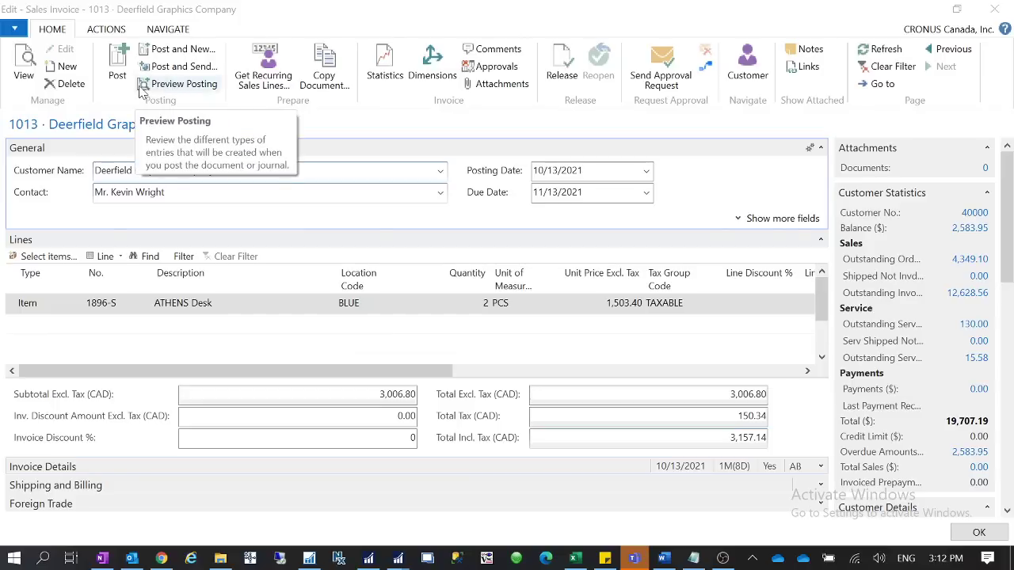
Check the dimension set entries of the two-desk invoice's header and of its 1896-S line, declining the line update.
click(431, 70)
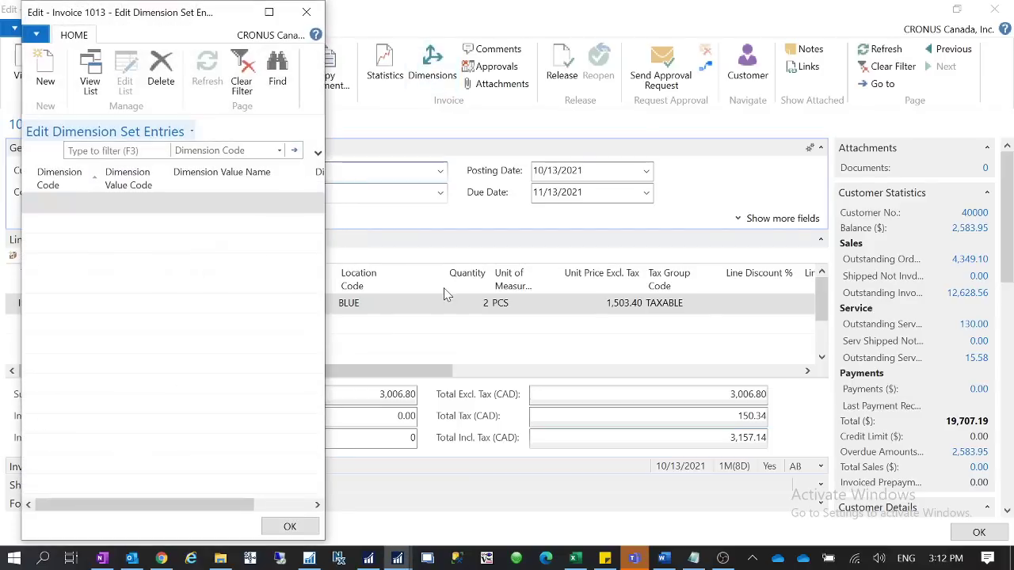
click(306, 12)
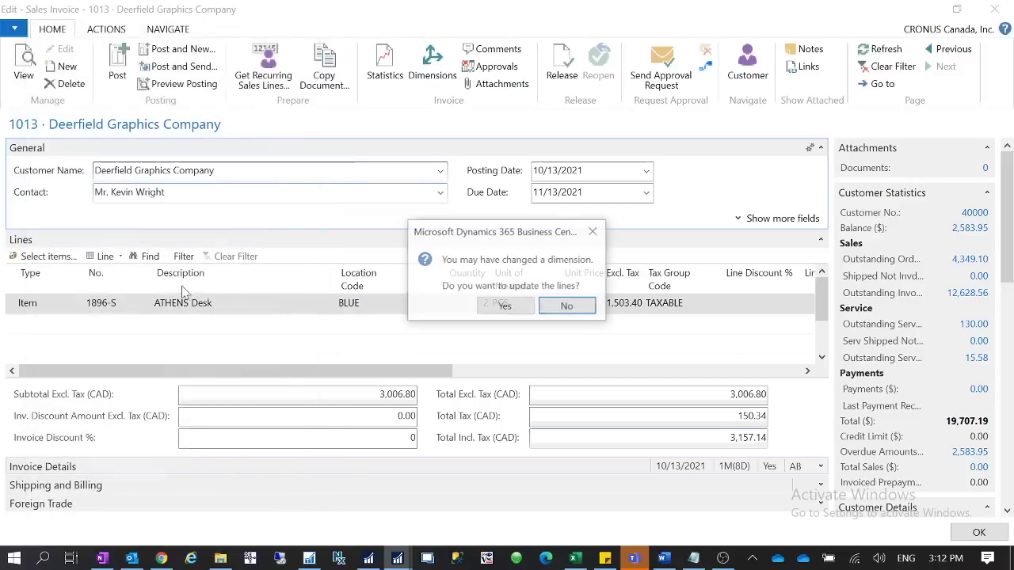
click(568, 315)
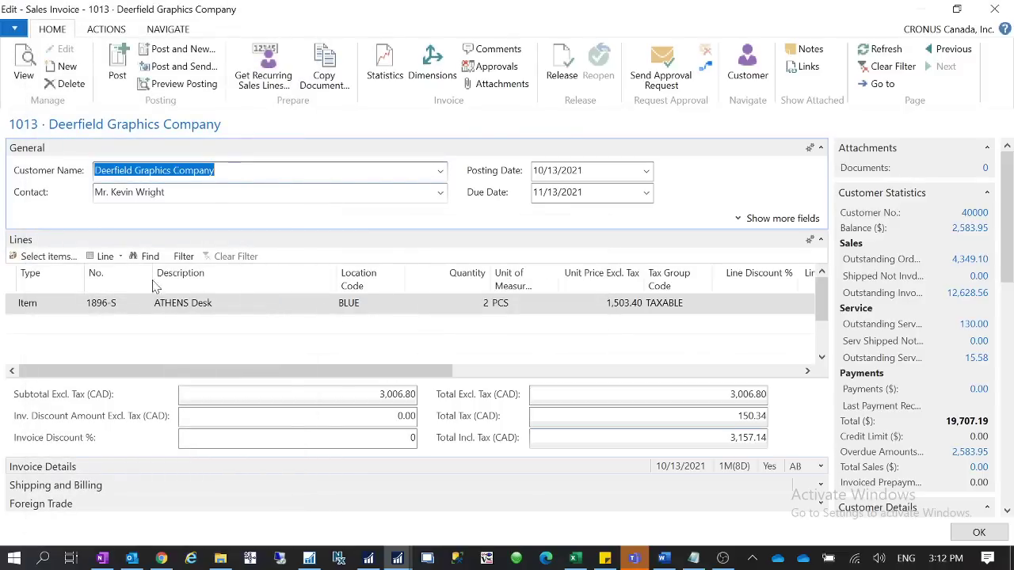
click(119, 262)
mouse_move(190, 304)
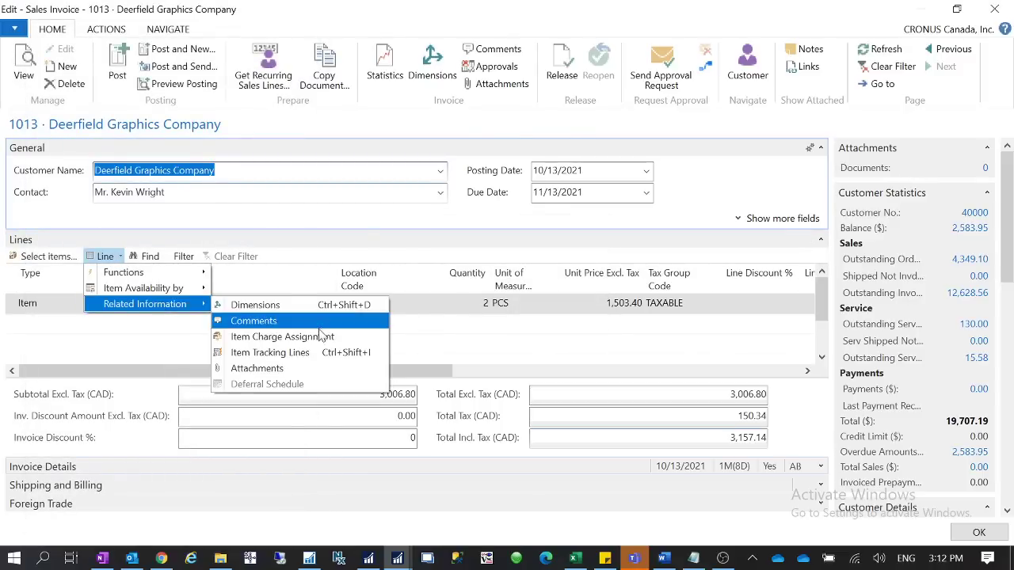
click(285, 309)
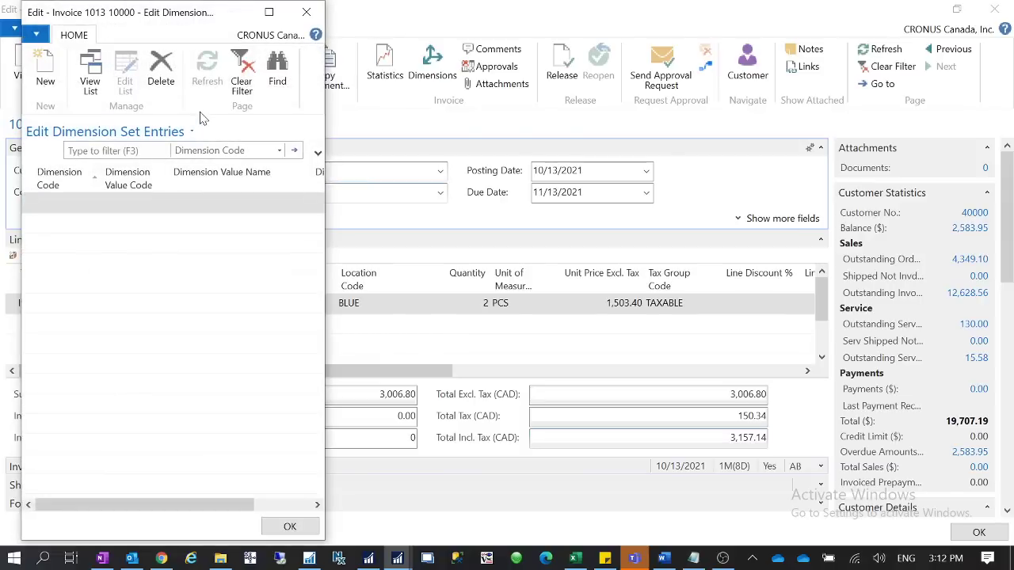
click(298, 16)
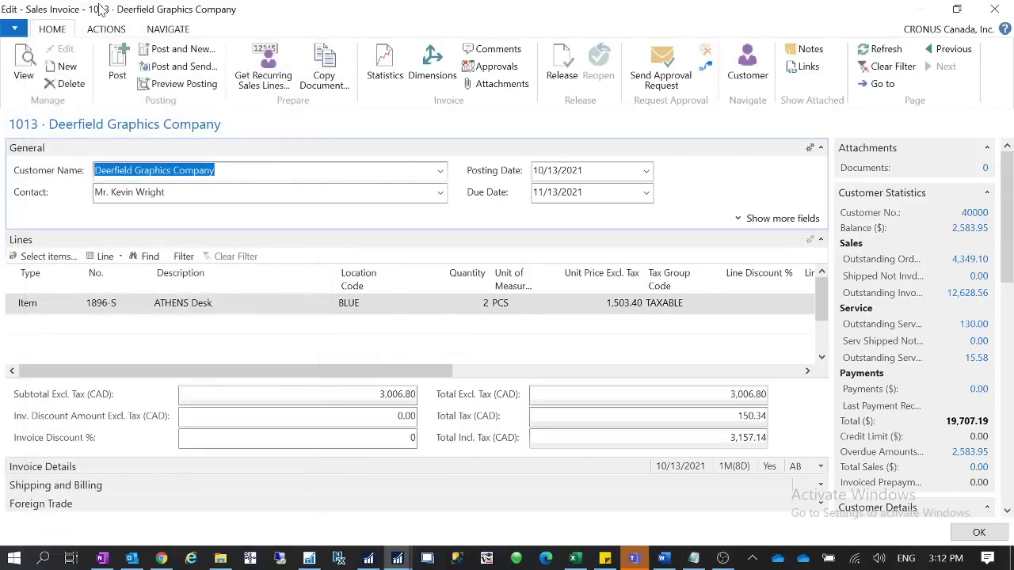
Try to post the two-desk invoice, then close the error messages and dismiss the chat notification.
click(119, 71)
click(511, 302)
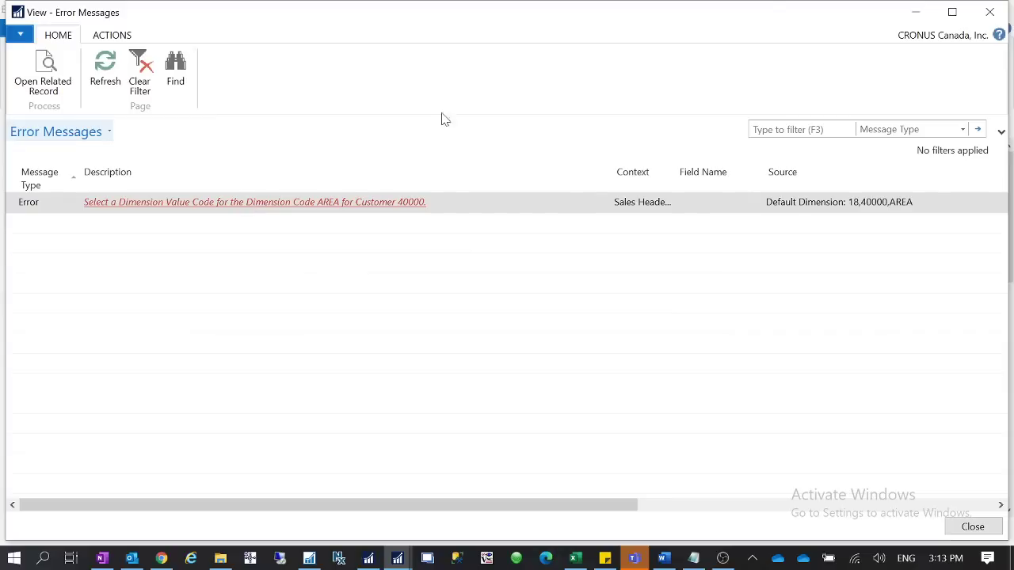
click(990, 12)
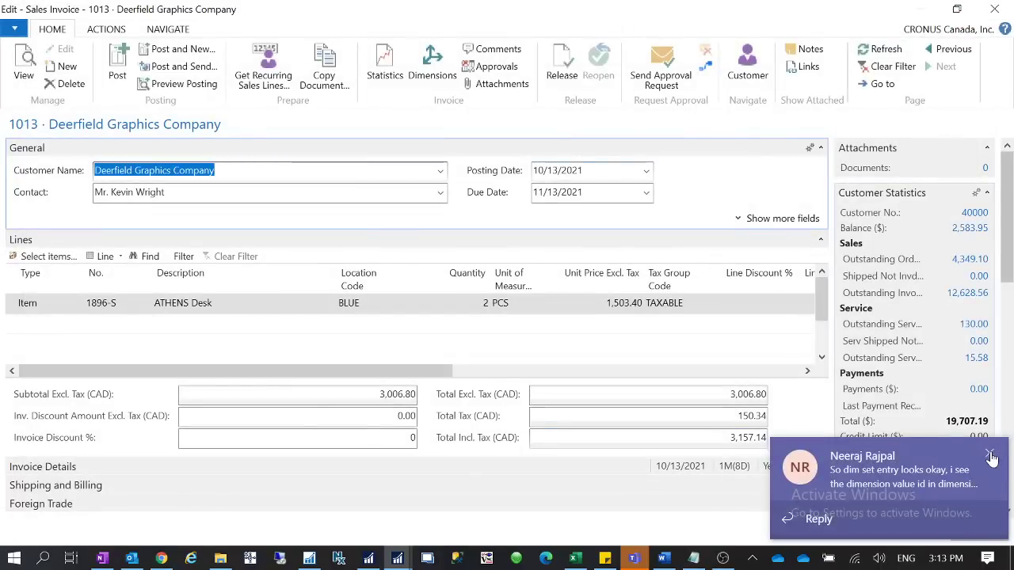
click(990, 458)
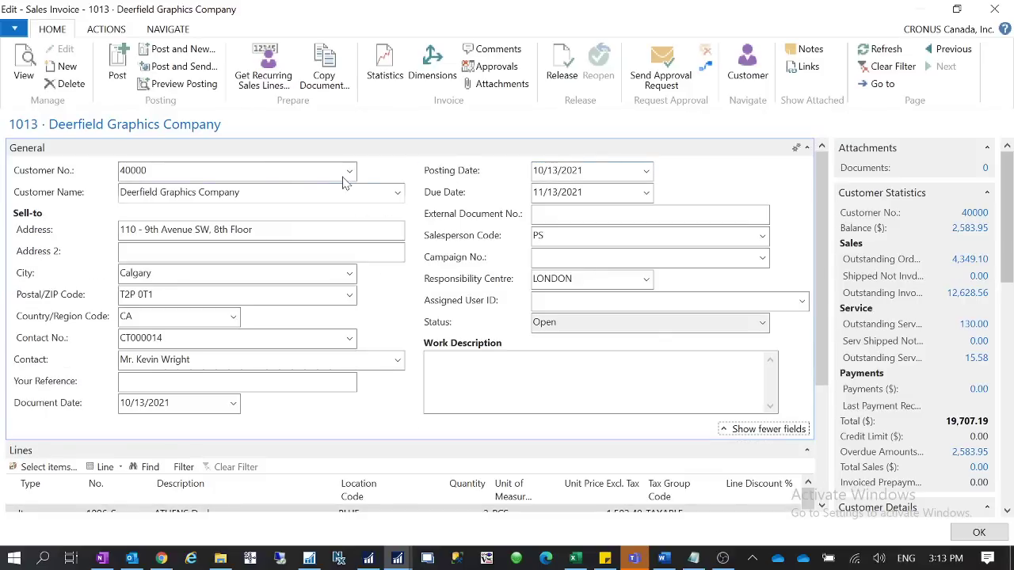
Delete the AREA default dimension from the Deerfield Graphics Company customer card and return to the invoice.
click(348, 171)
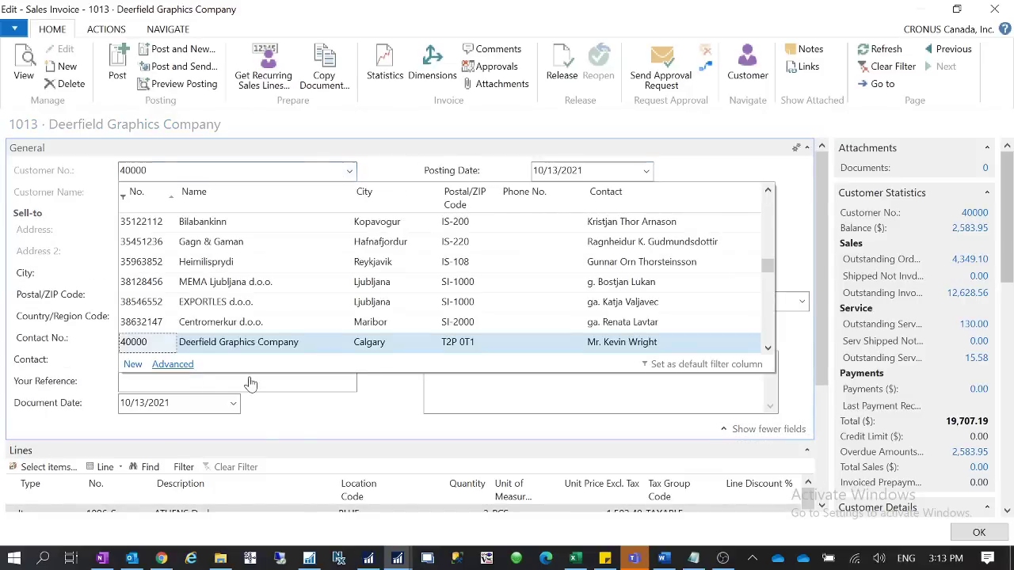
click(172, 364)
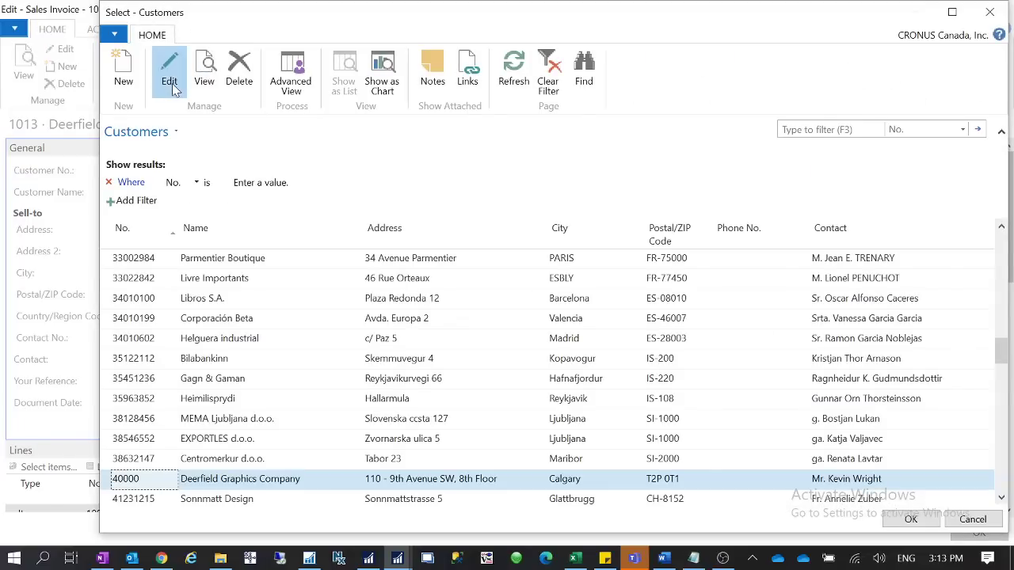
click(169, 80)
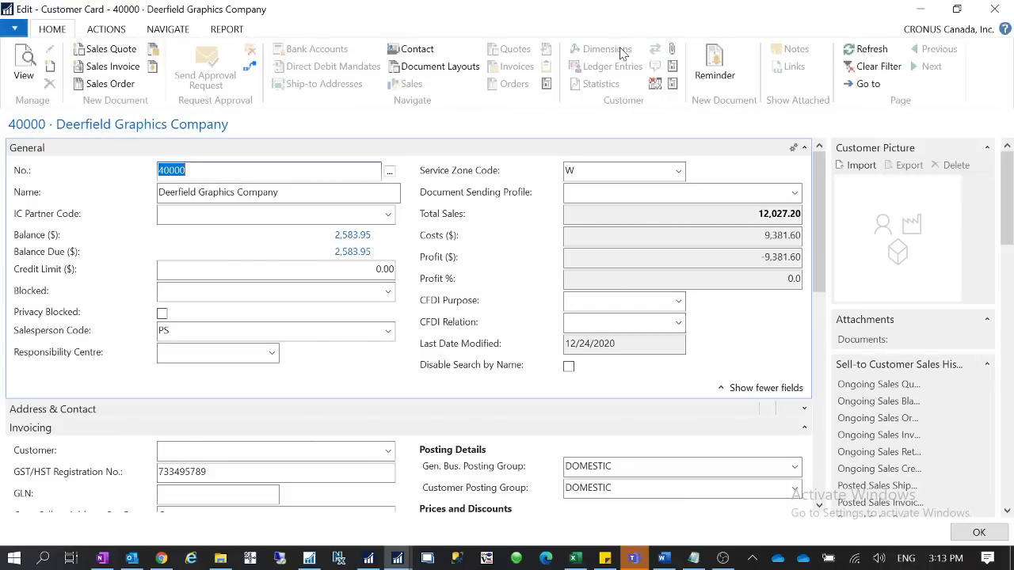
click(622, 53)
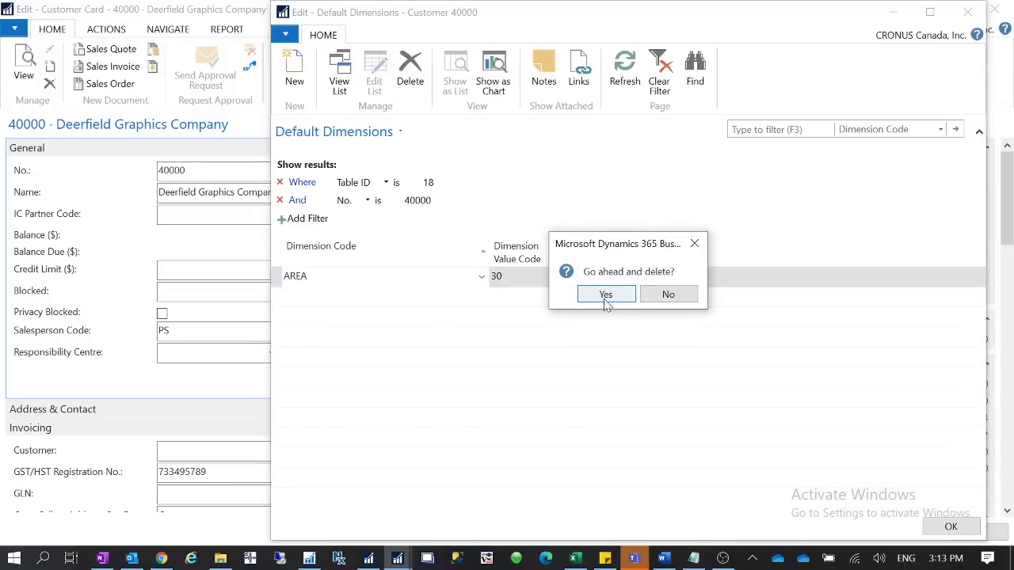
click(605, 298)
click(947, 528)
click(980, 533)
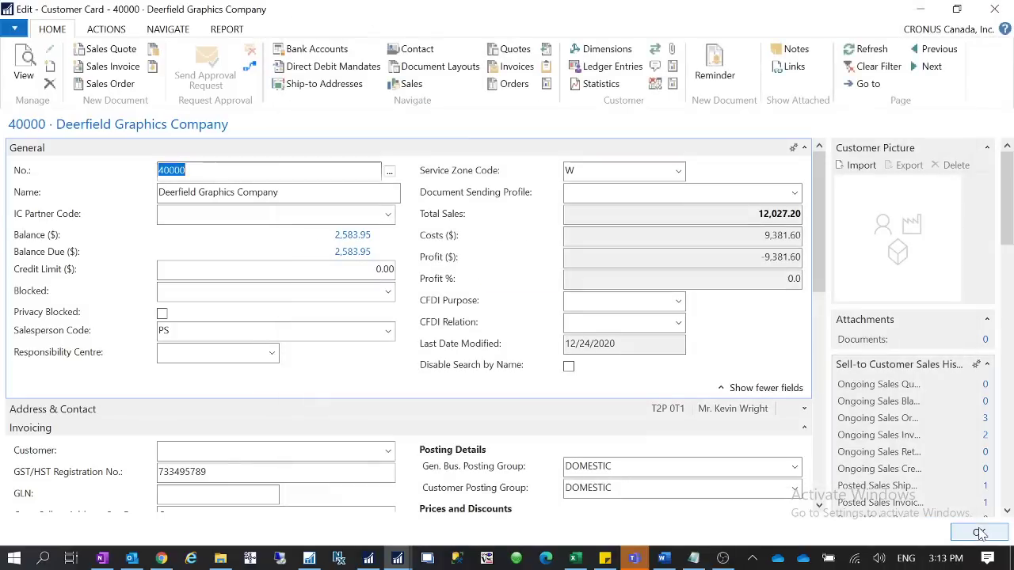
click(913, 521)
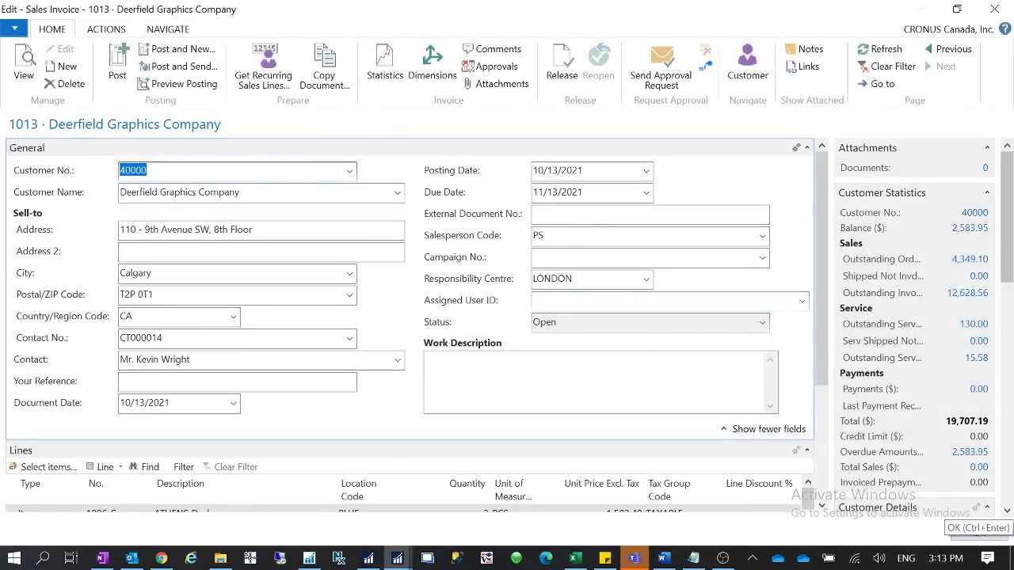
click(350, 170)
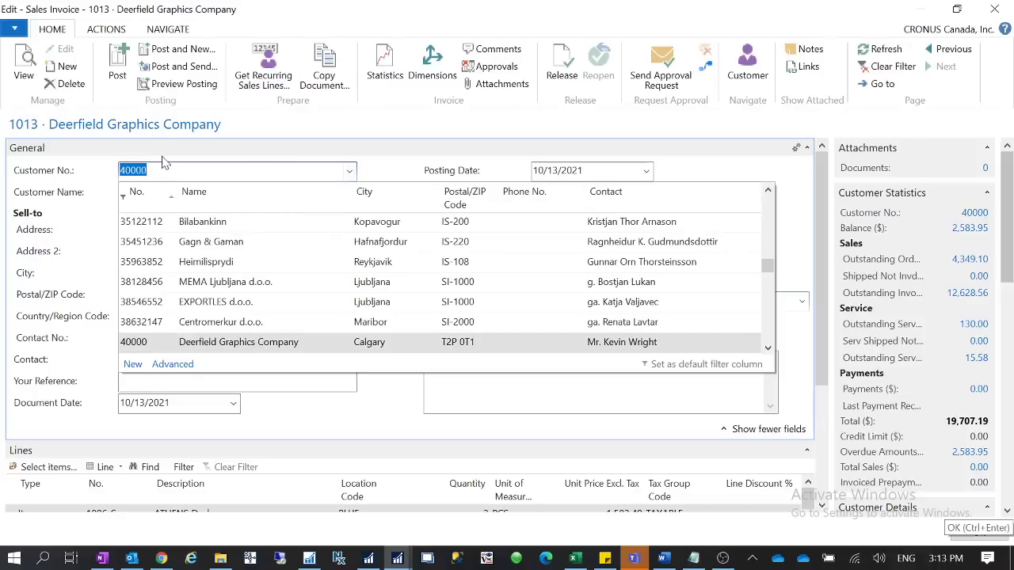
text(200)
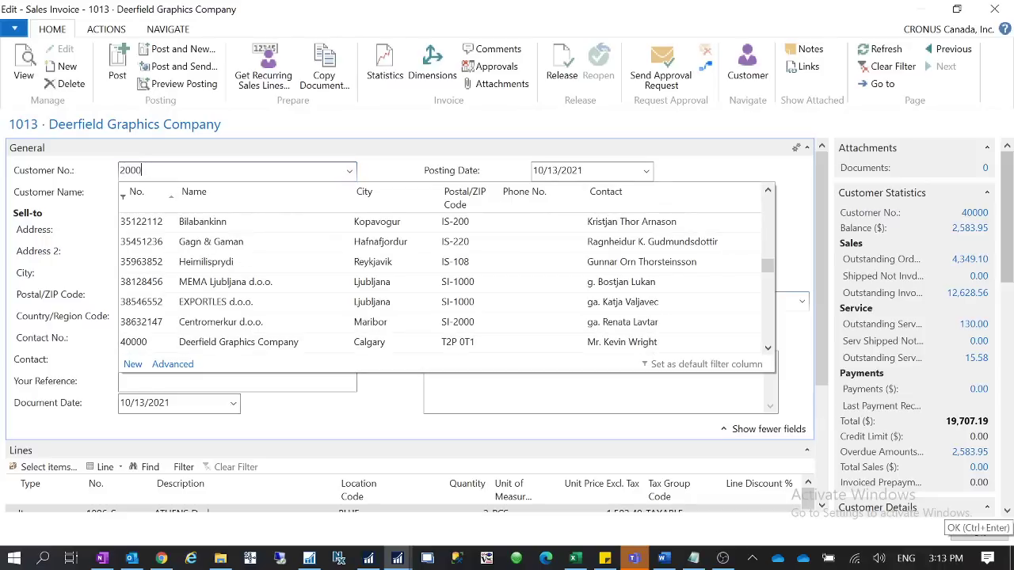
key(Tab)
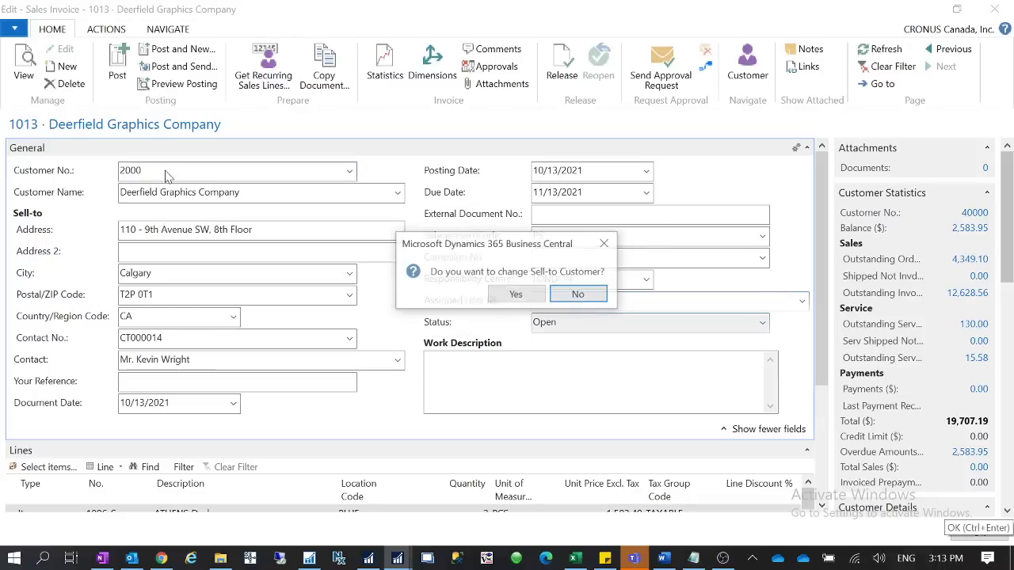
click(579, 296)
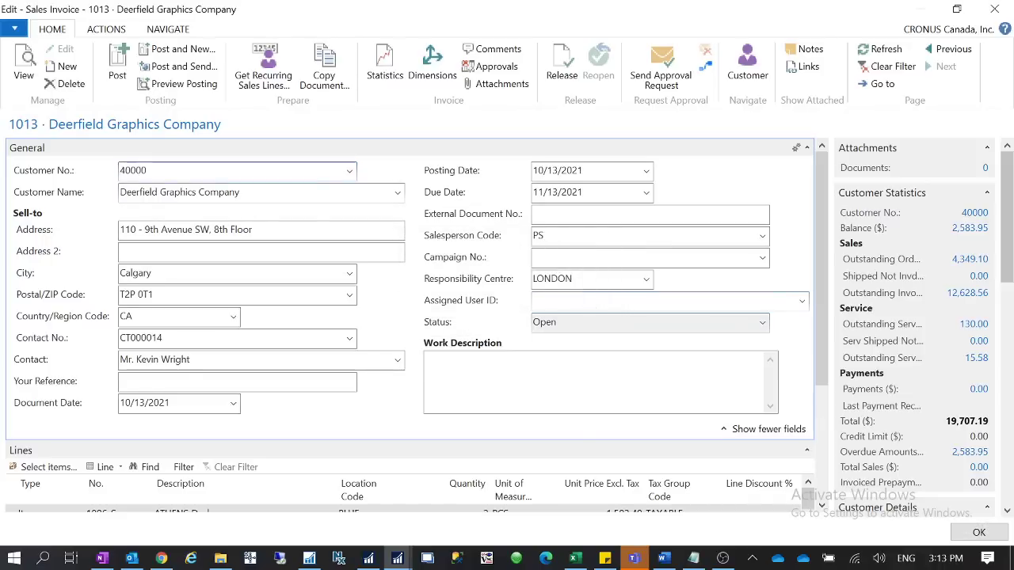
Try to change the two-desk invoice's sell-to customer to another customer number, accepting the customer change and line updates.
text(10000)
key(Tab)
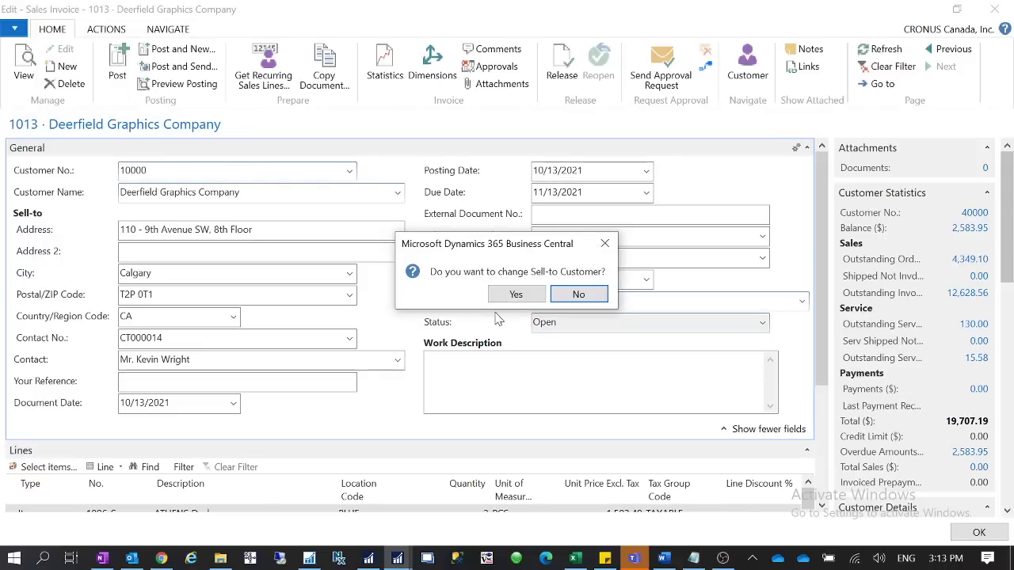
click(516, 294)
click(503, 293)
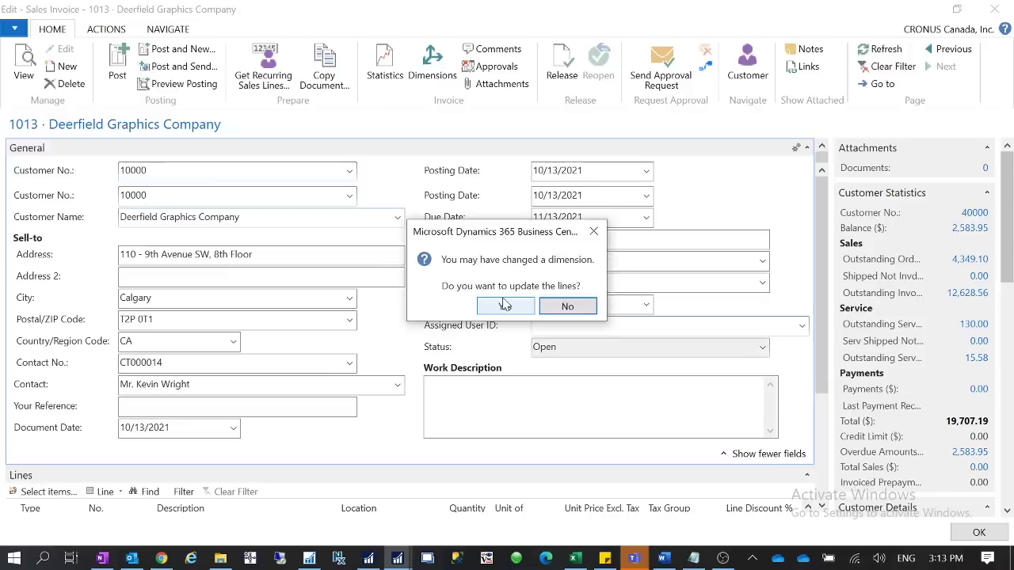
click(505, 305)
click(504, 307)
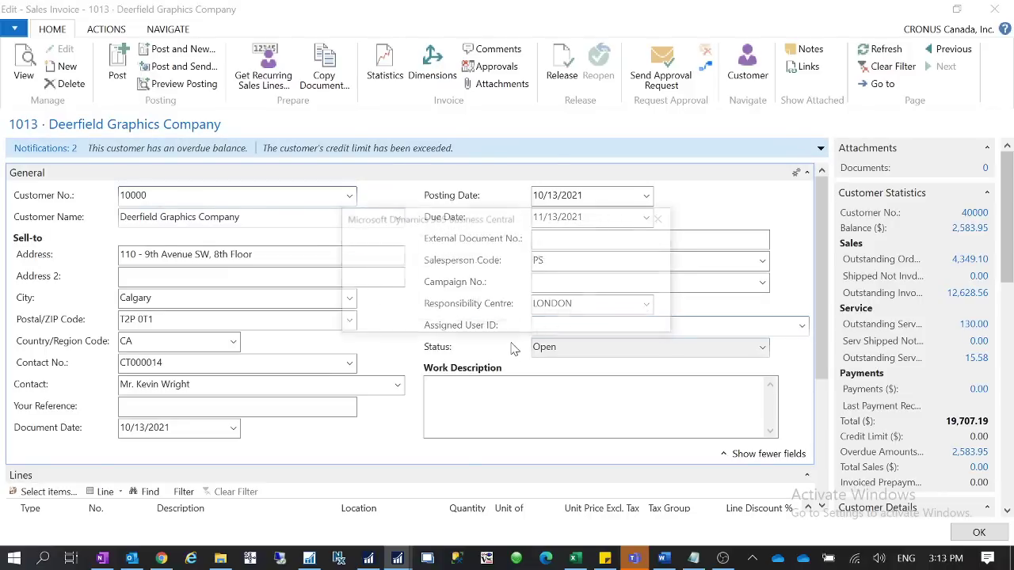
click(576, 320)
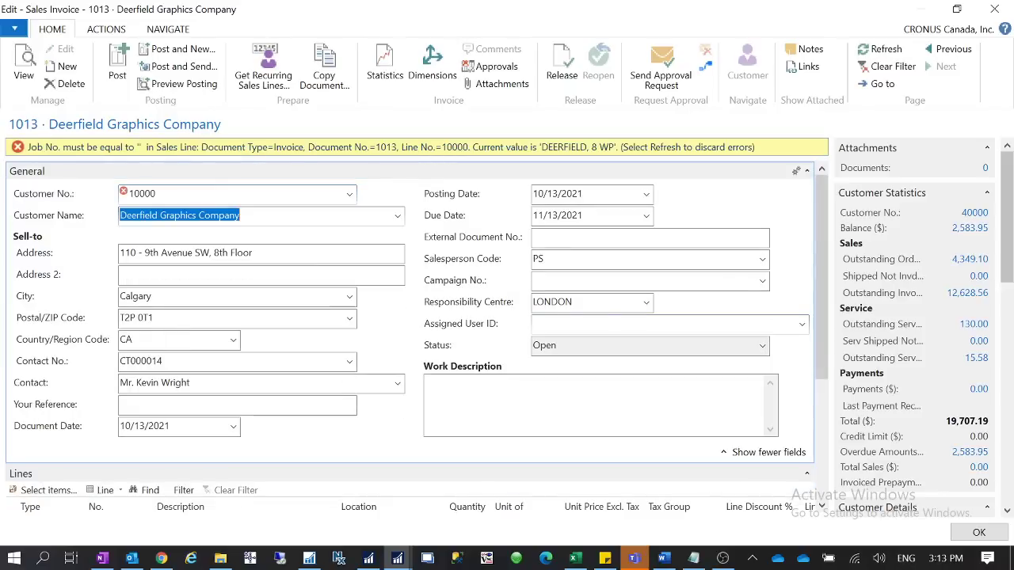
Set the two-desk invoice's Customer No. back to Deerfield Graphics Company's number and accept the dimension update on the lines.
drag(161, 195, 55, 204)
text(4)
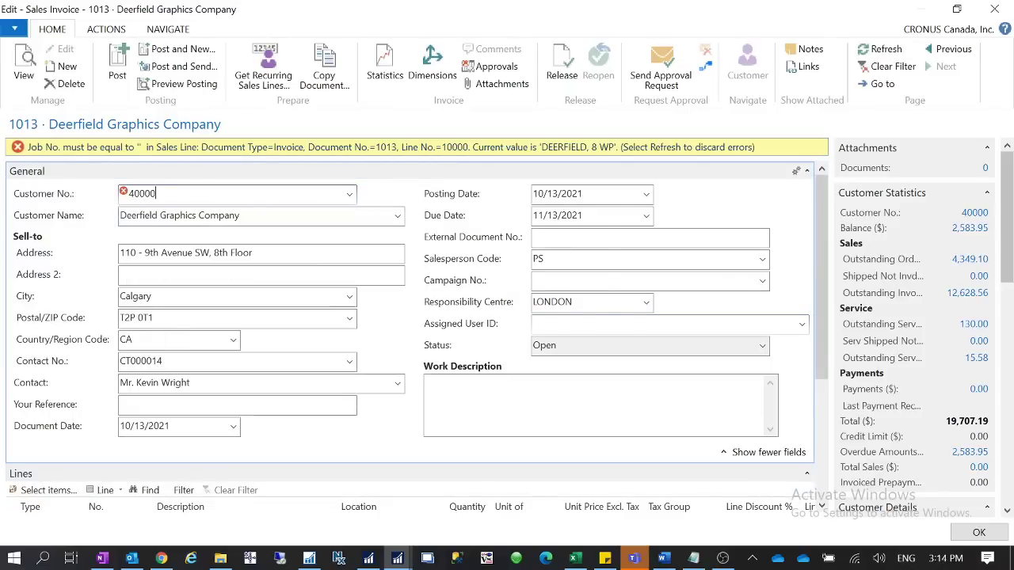
key(Tab)
click(511, 305)
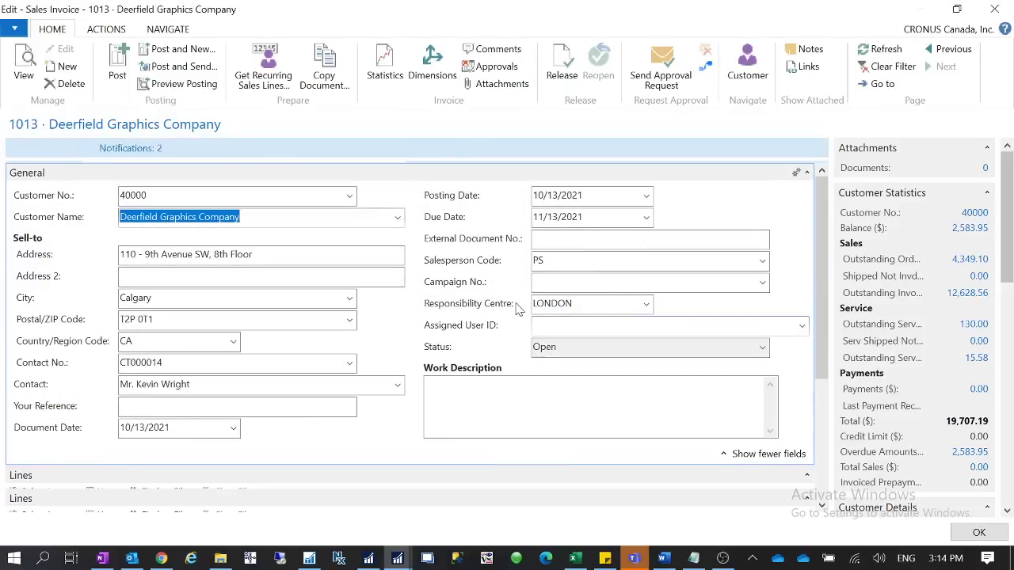
Post the two-desk invoice and view the posted sales invoice before returning to the job planning lines.
key(F9)
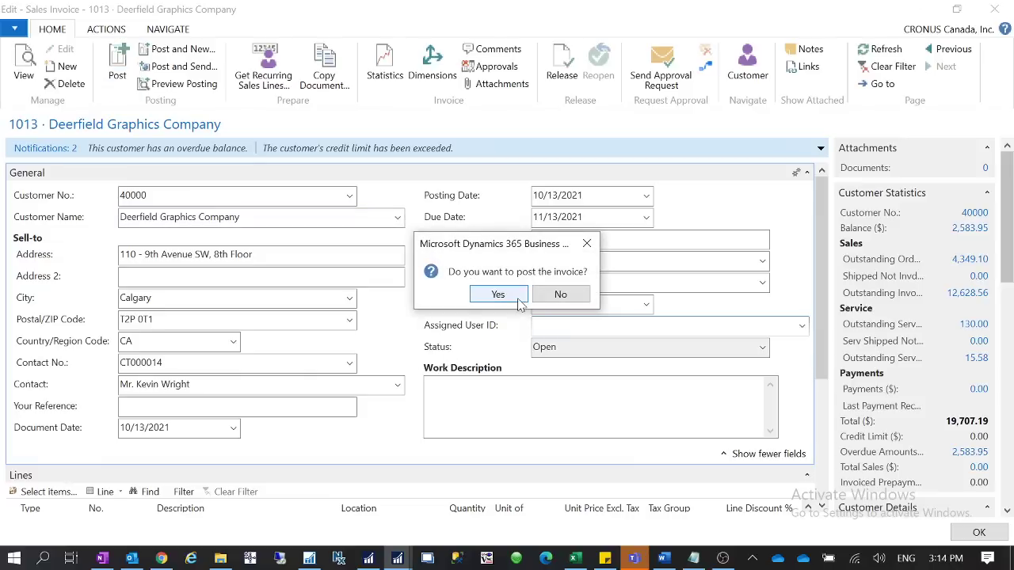
click(519, 304)
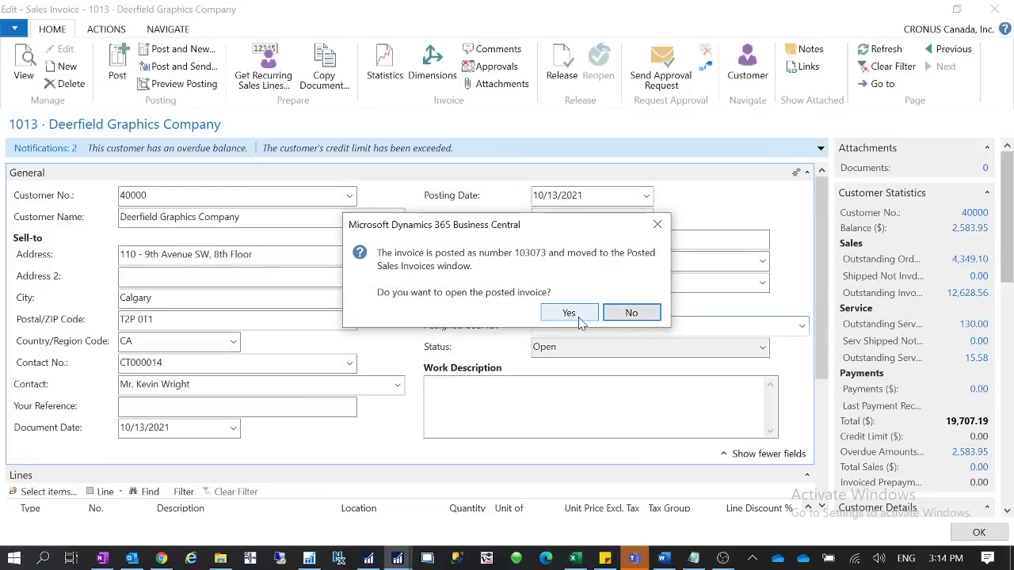
click(569, 313)
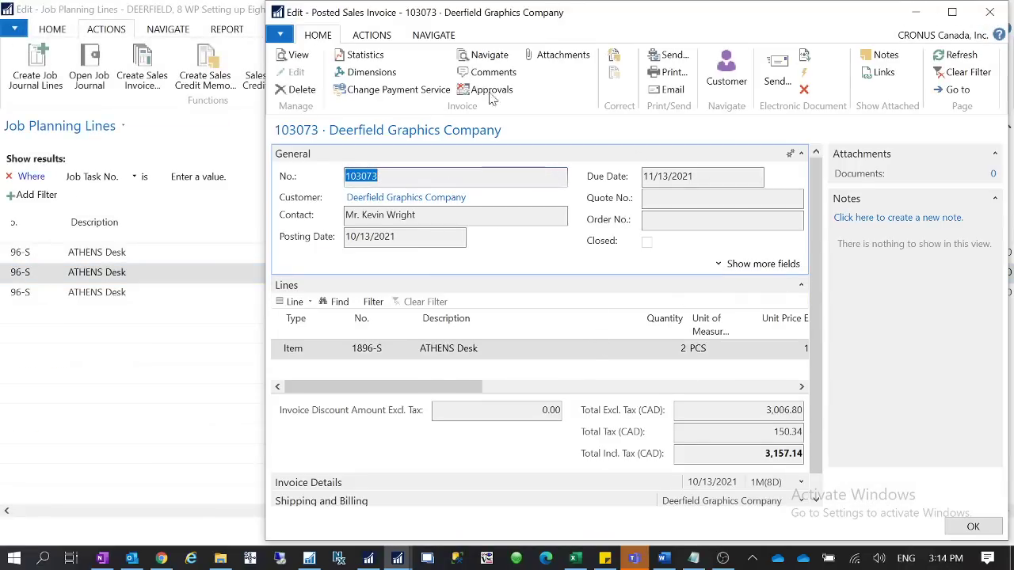
click(991, 12)
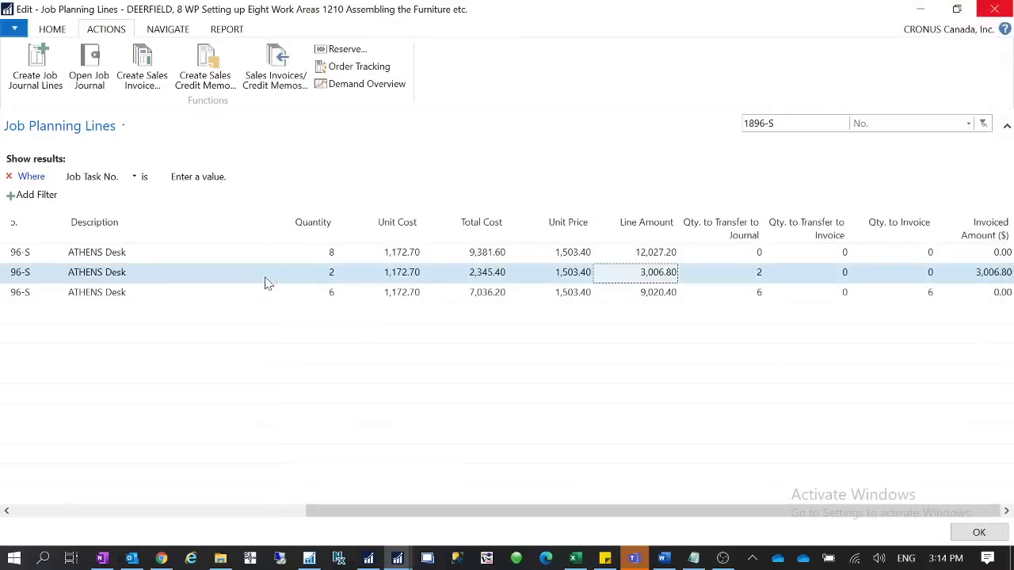
Open the sales invoice linked to the six-desk planning line and try to switch it to another customer number, accepting line updates.
click(349, 296)
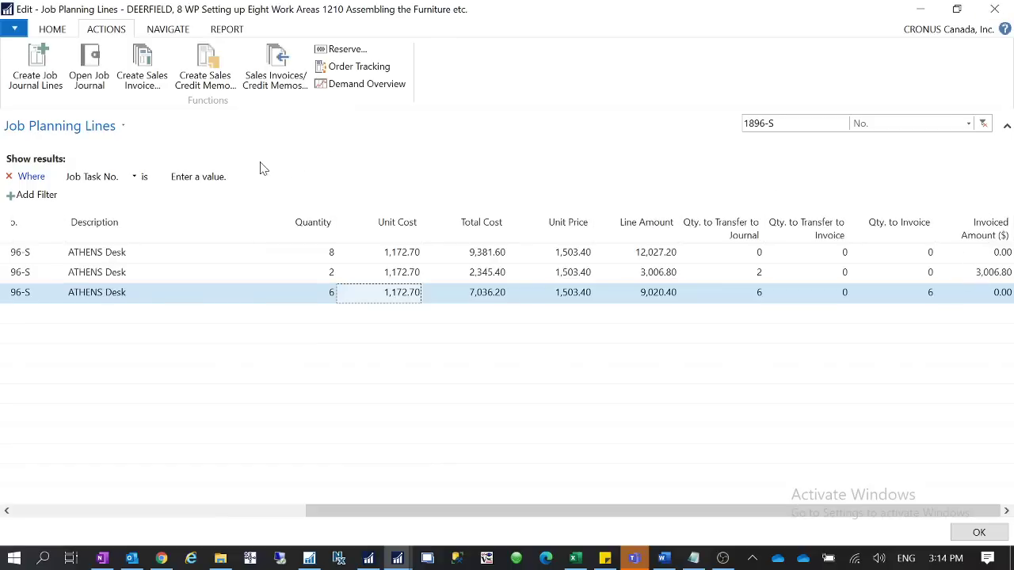
click(263, 66)
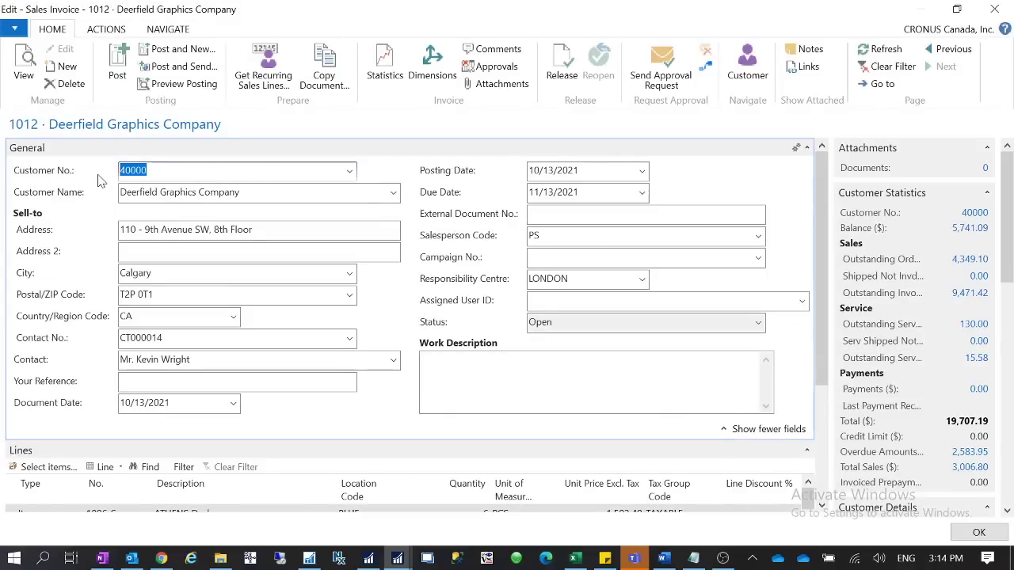
text(10000)
key(Tab)
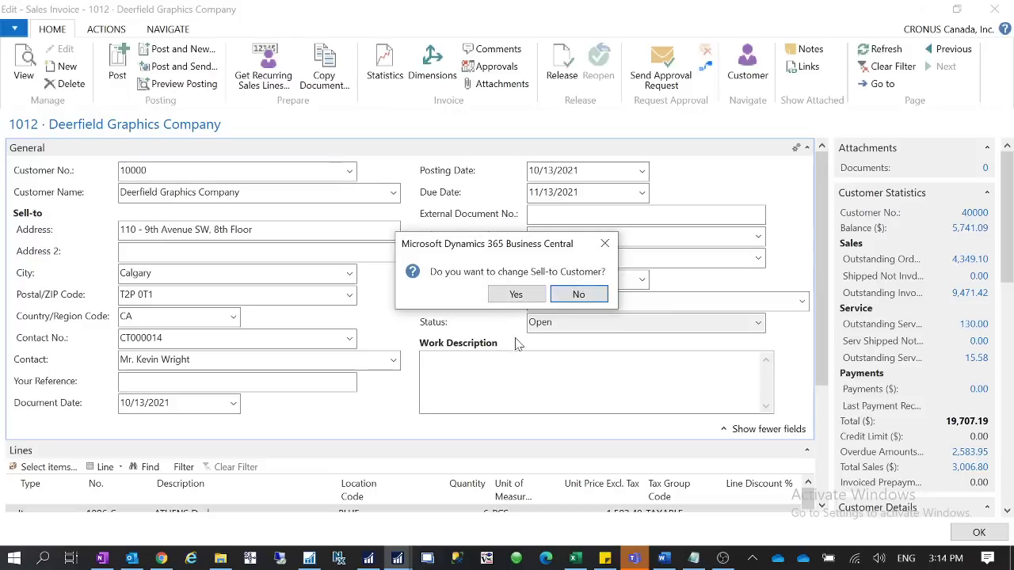
click(501, 294)
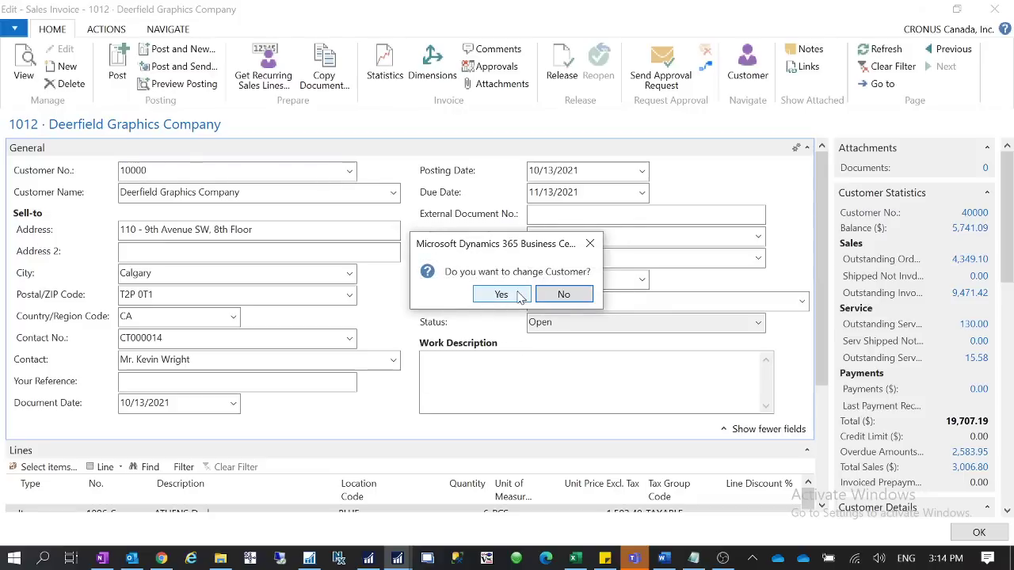
click(507, 295)
click(514, 307)
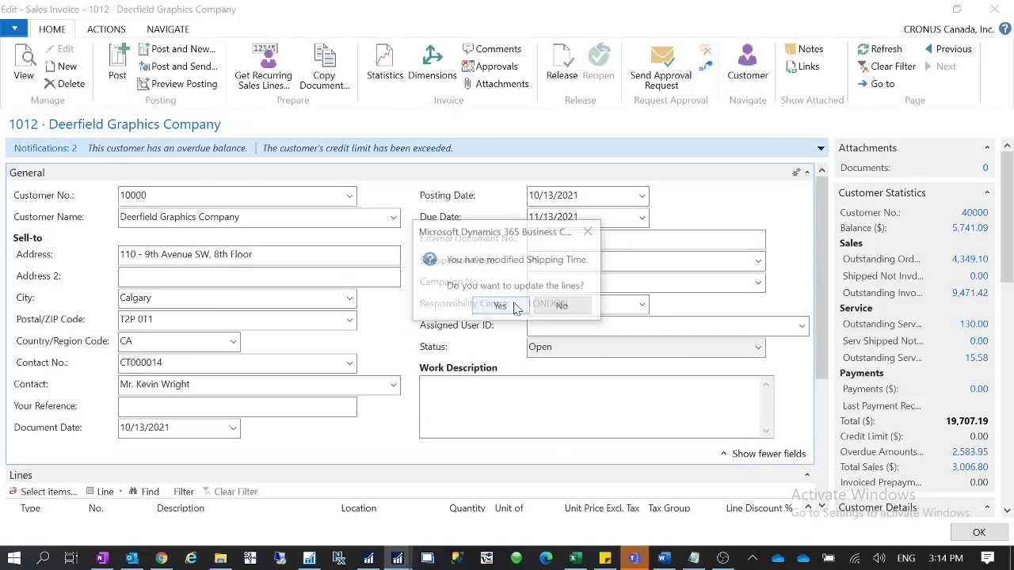
click(513, 307)
click(574, 319)
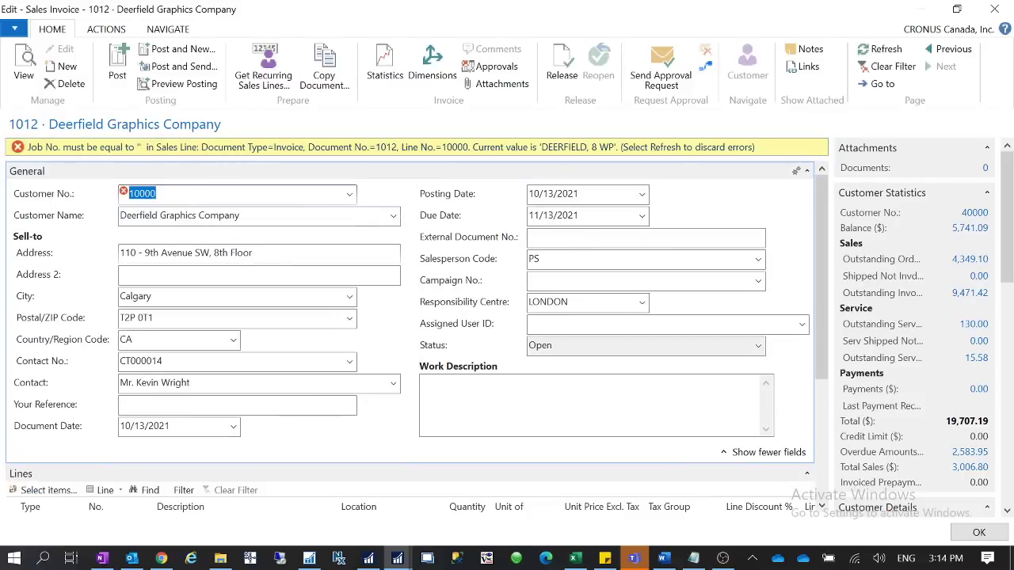
Restore Deerfield Graphics Company's number as the six-desk invoice's Customer No. and accept the dimension update on the lines.
text(40000)
key(Tab)
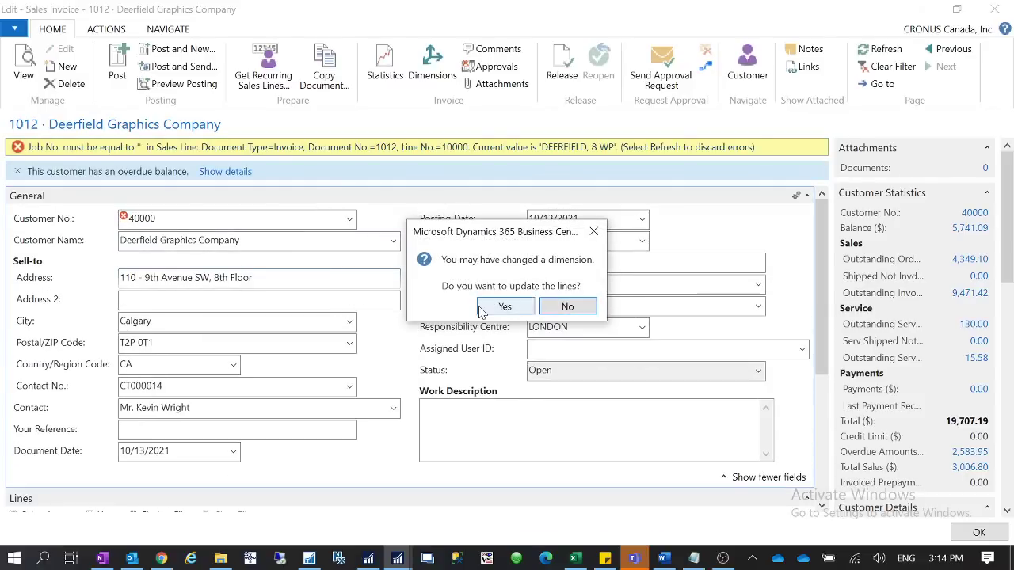
click(505, 307)
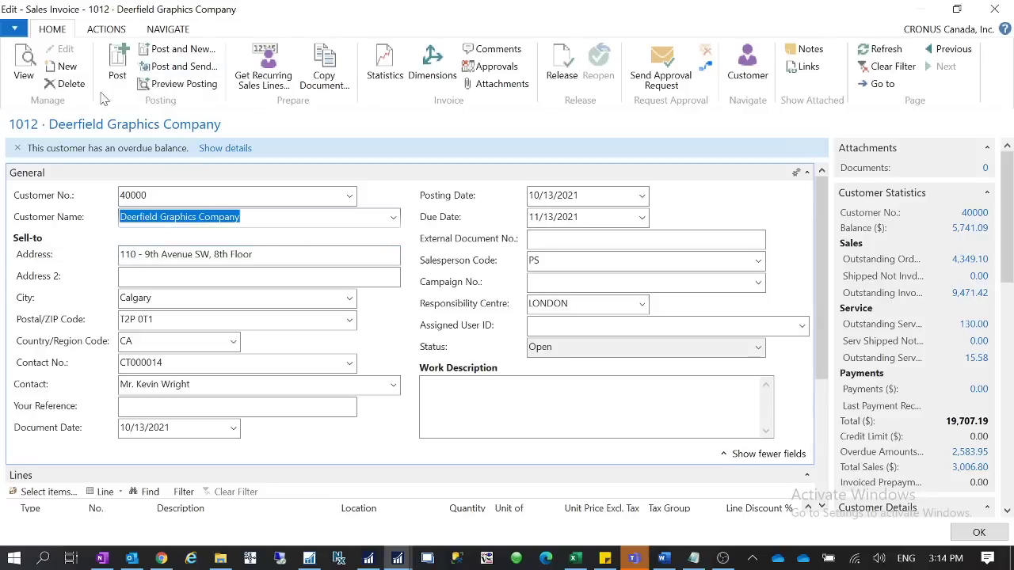
Post the six-desk invoice and view the posted document, closing it to check the invoiced amounts on the job planning lines.
click(117, 65)
key(Return)
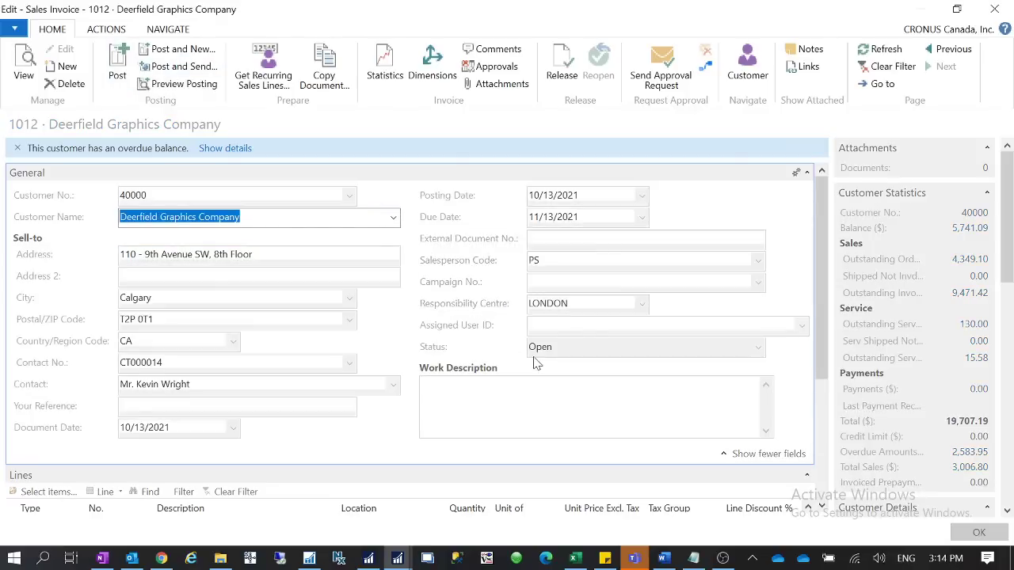
click(580, 316)
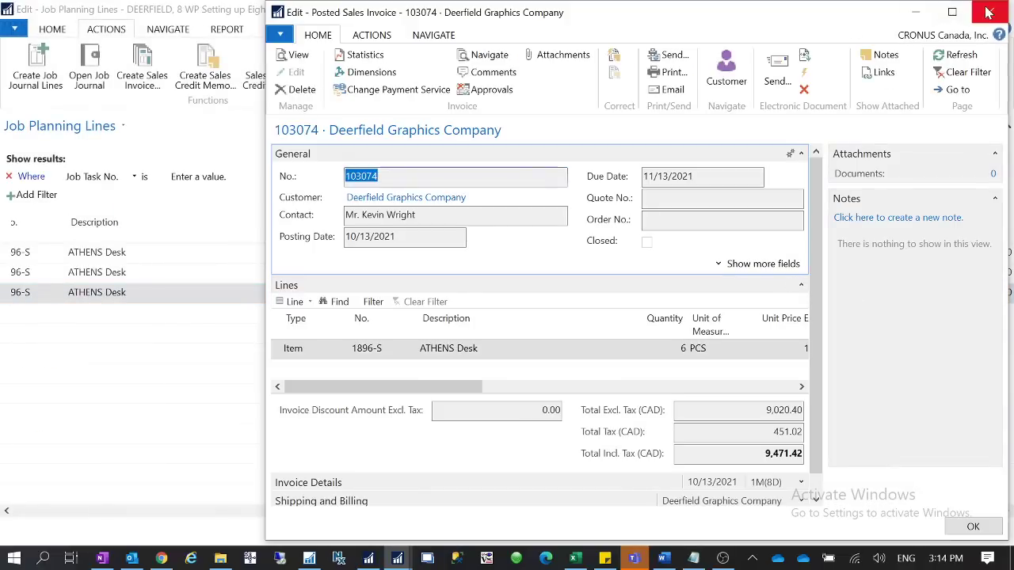
click(989, 12)
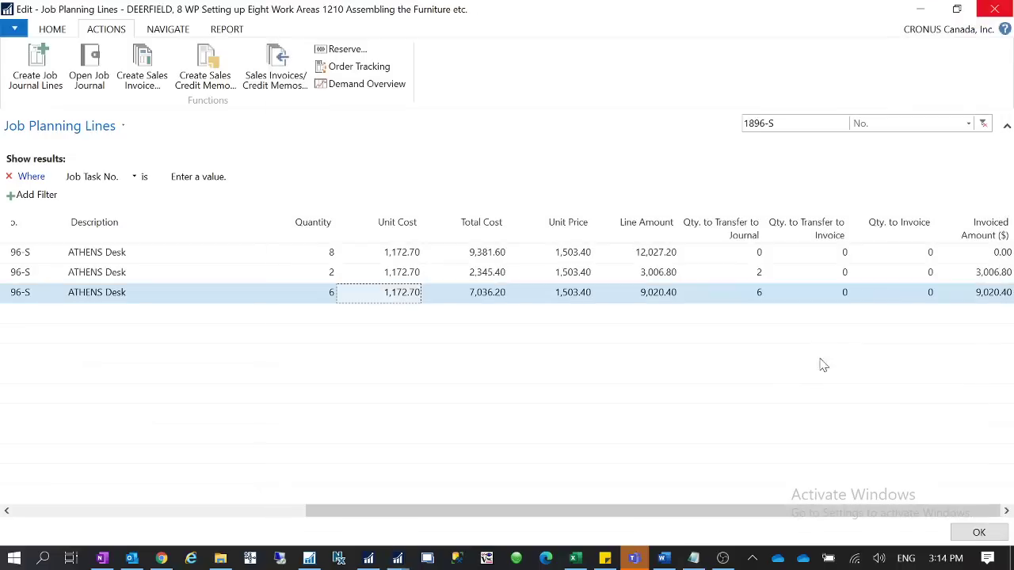
click(959, 276)
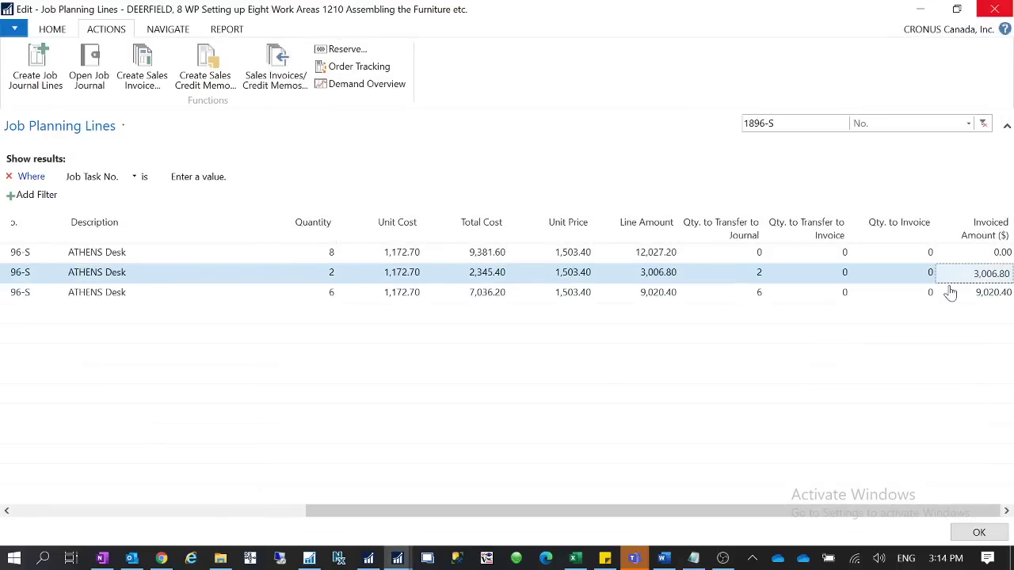
click(410, 297)
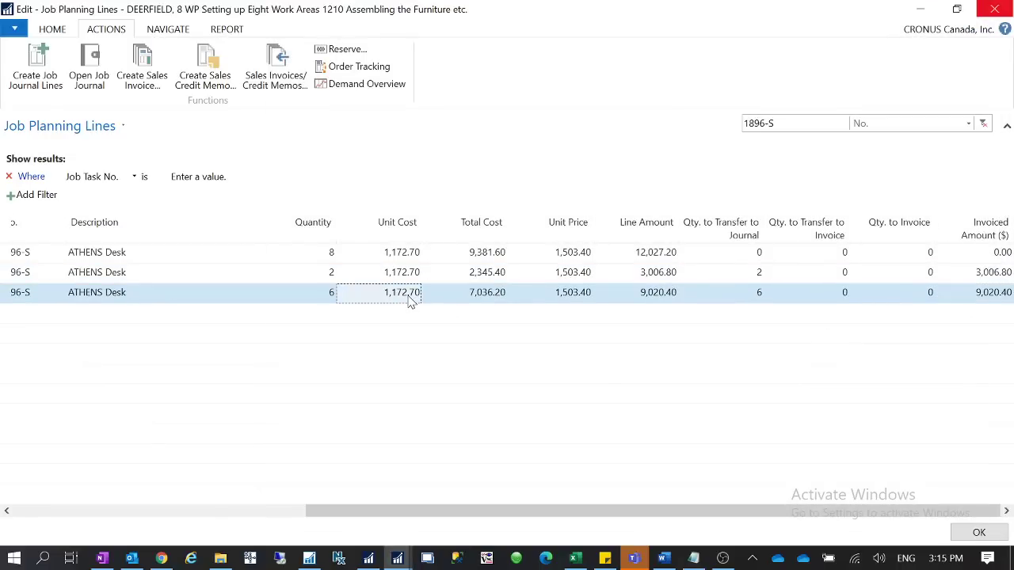